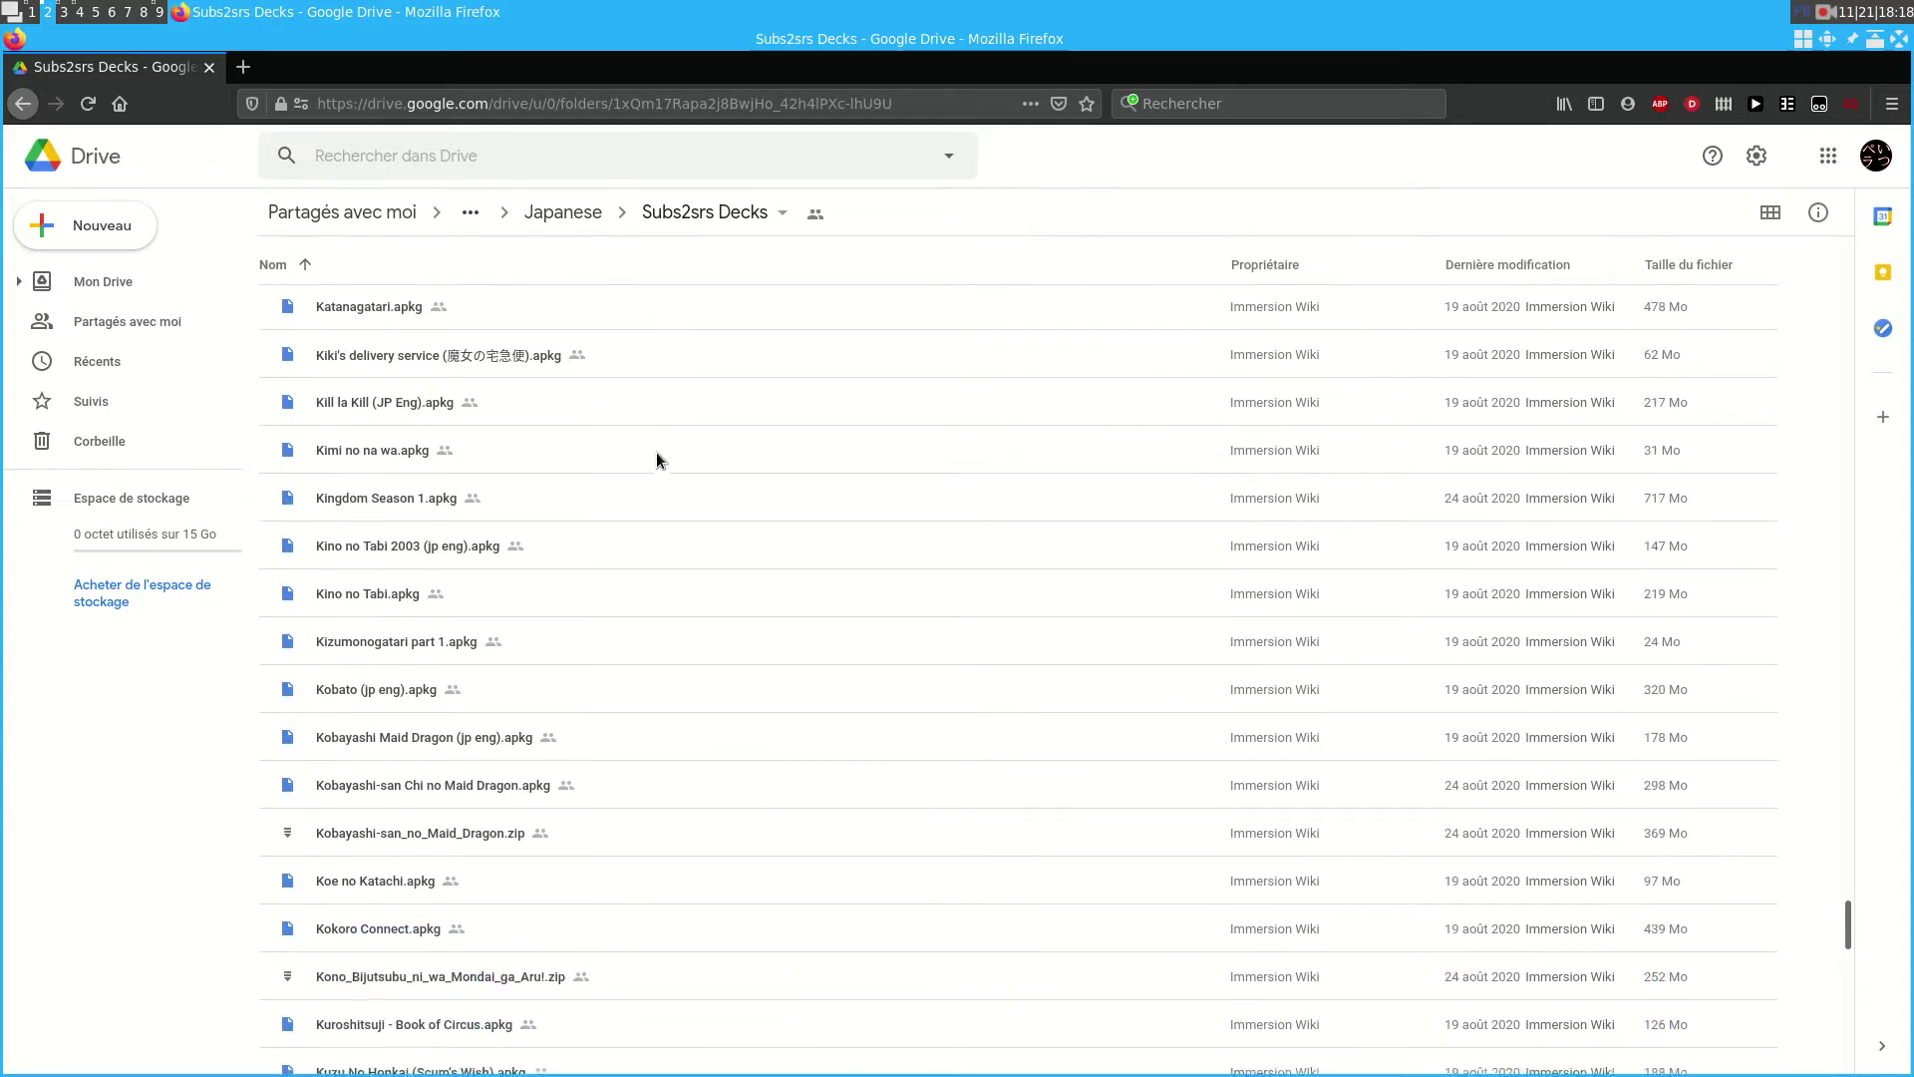
# Download 結婚できない男 (kekkon dekinai otoko S1).apkg from the Subs2srs Decks folder and save the file despite the skipped virus scan.
pyautogui.scroll(3, 656, 451)
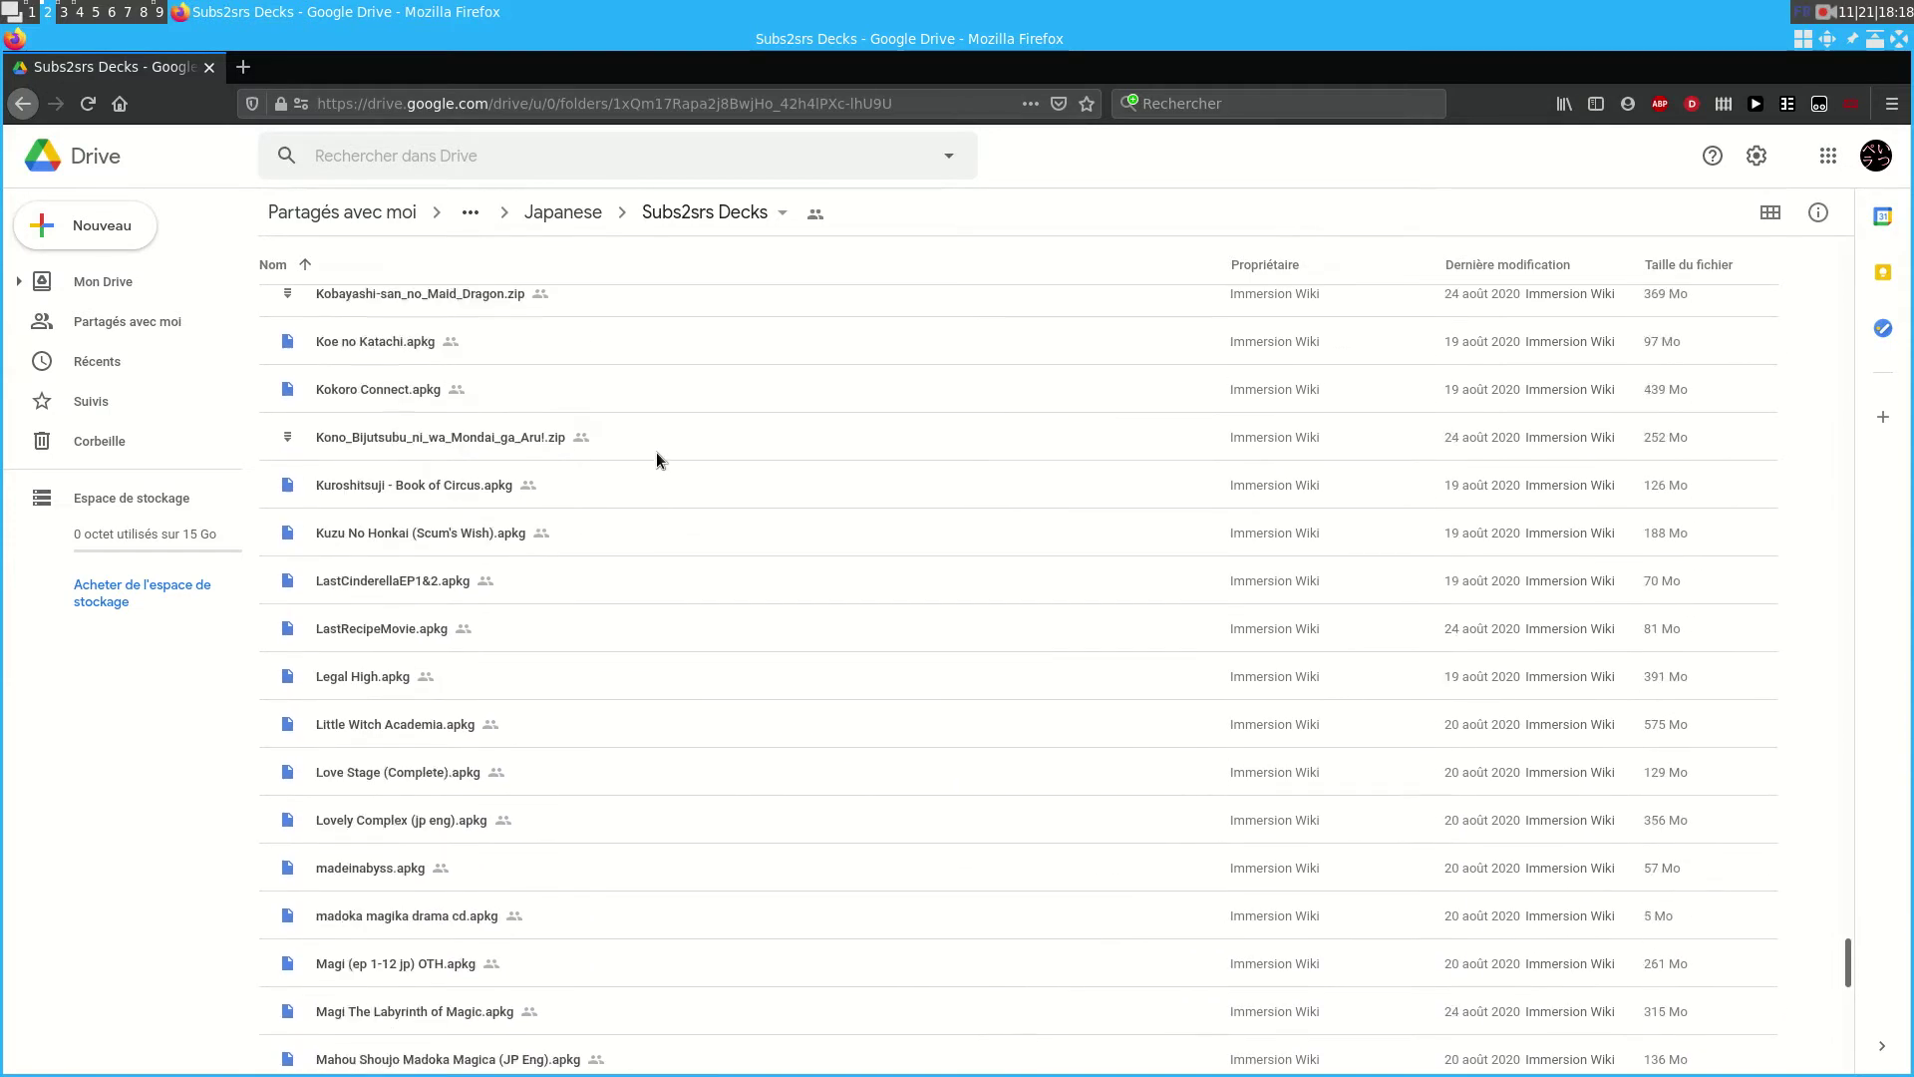
pyautogui.scroll(-7, 667, 458)
pyautogui.scroll(-5, 666, 496)
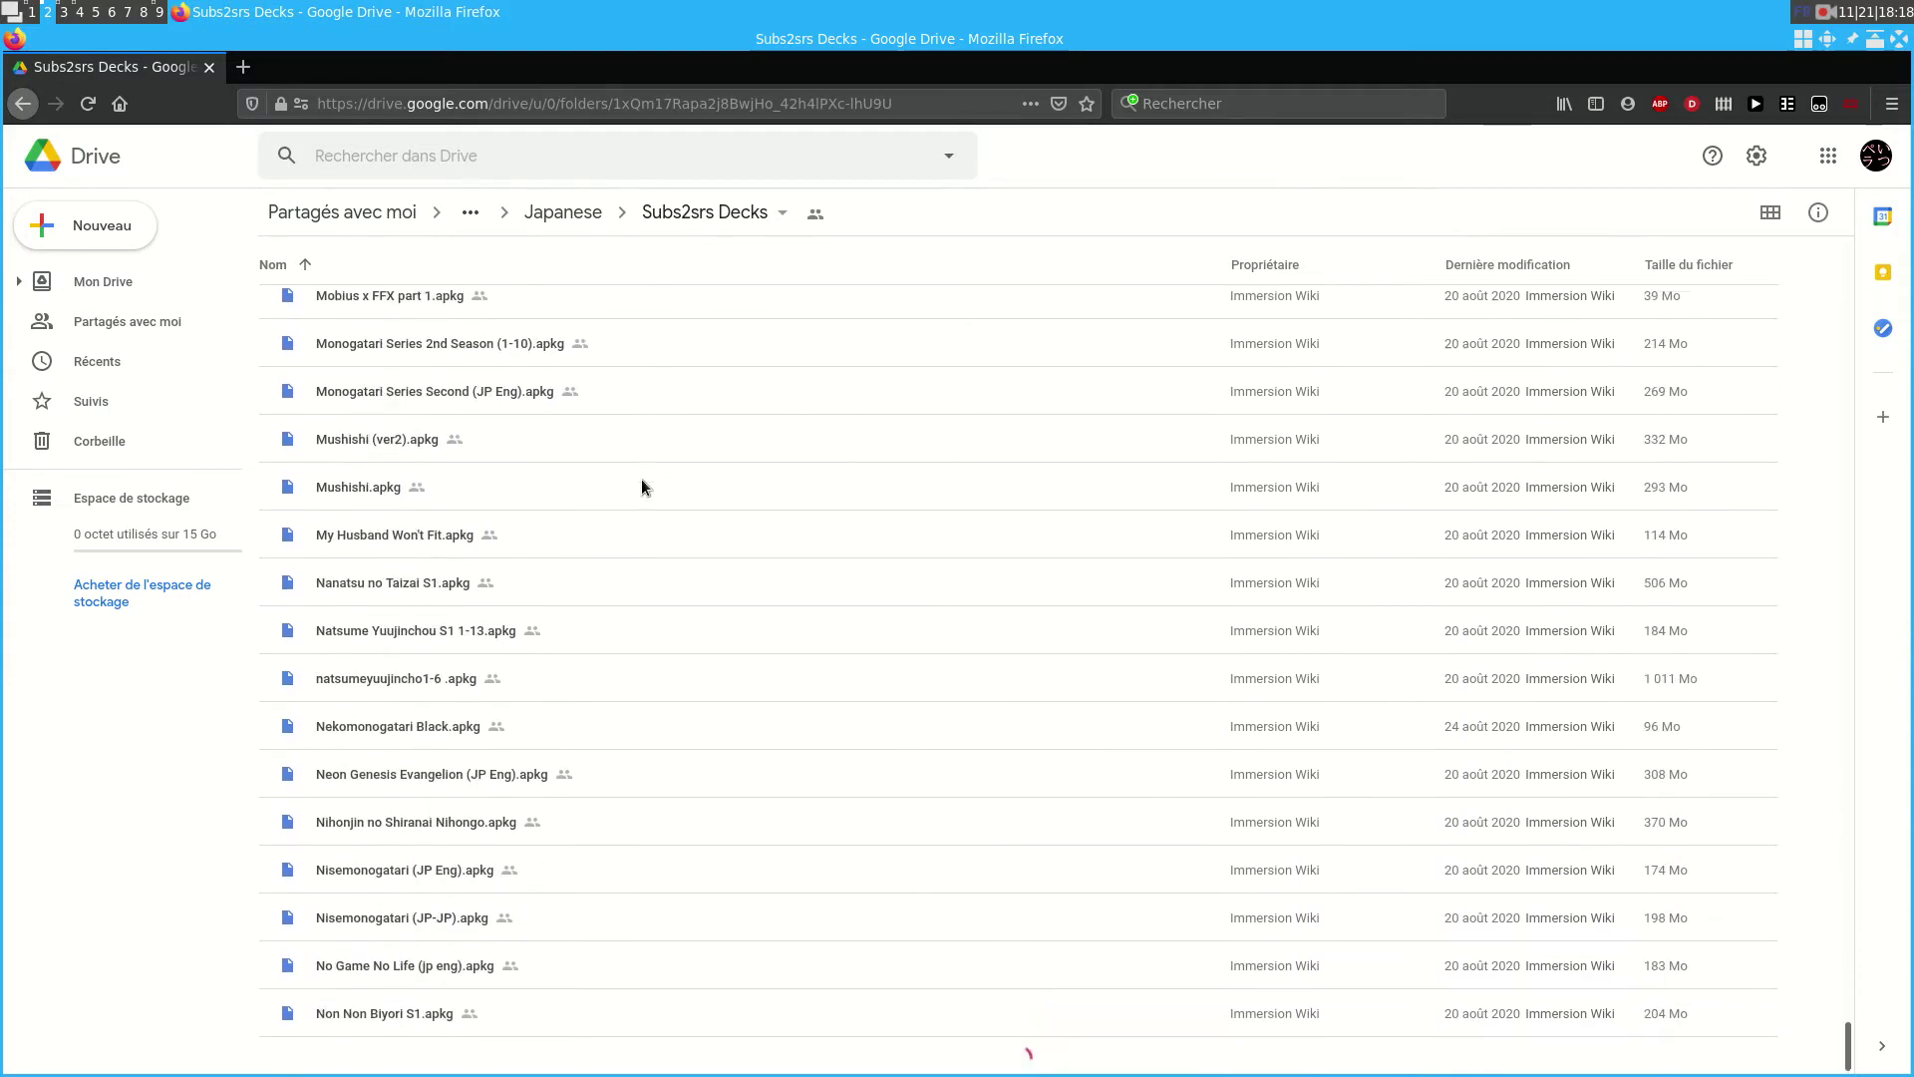
pyautogui.scroll(-15, 660, 489)
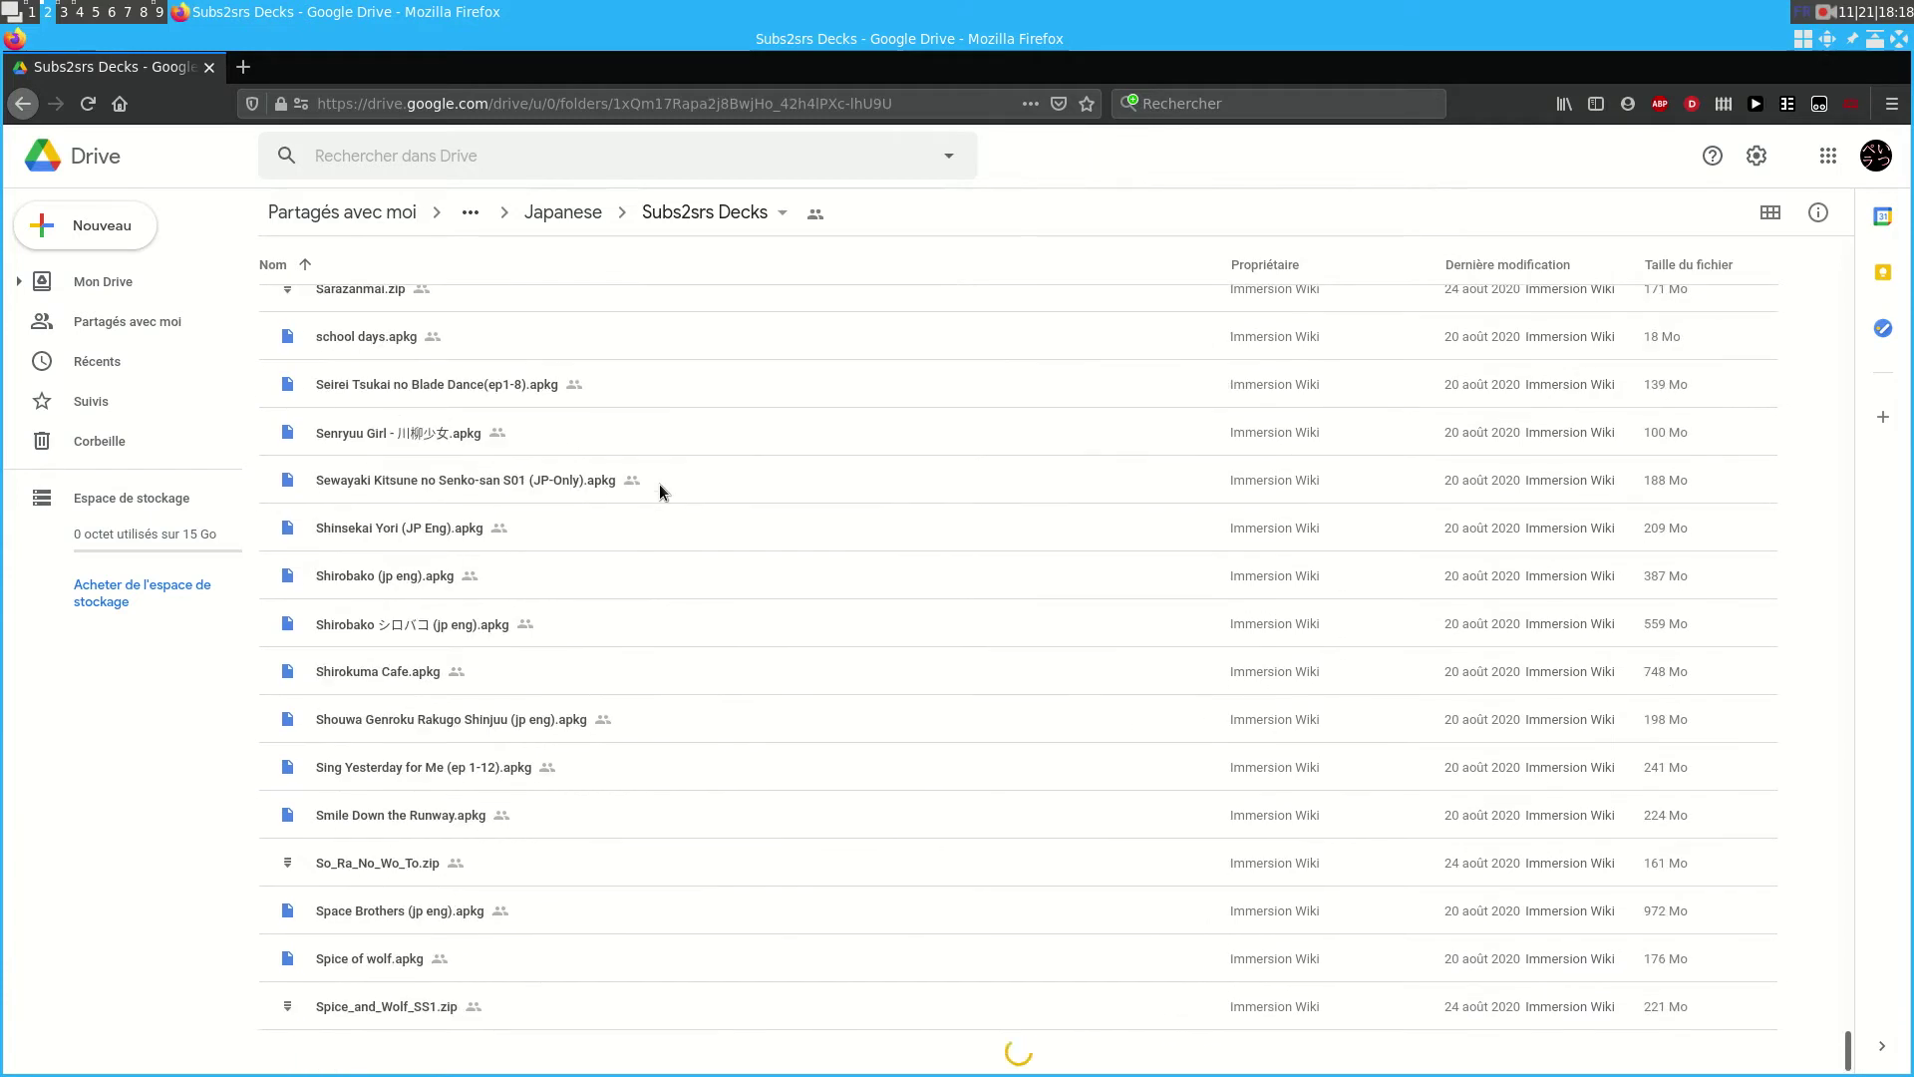
pyautogui.scroll(-10, 660, 488)
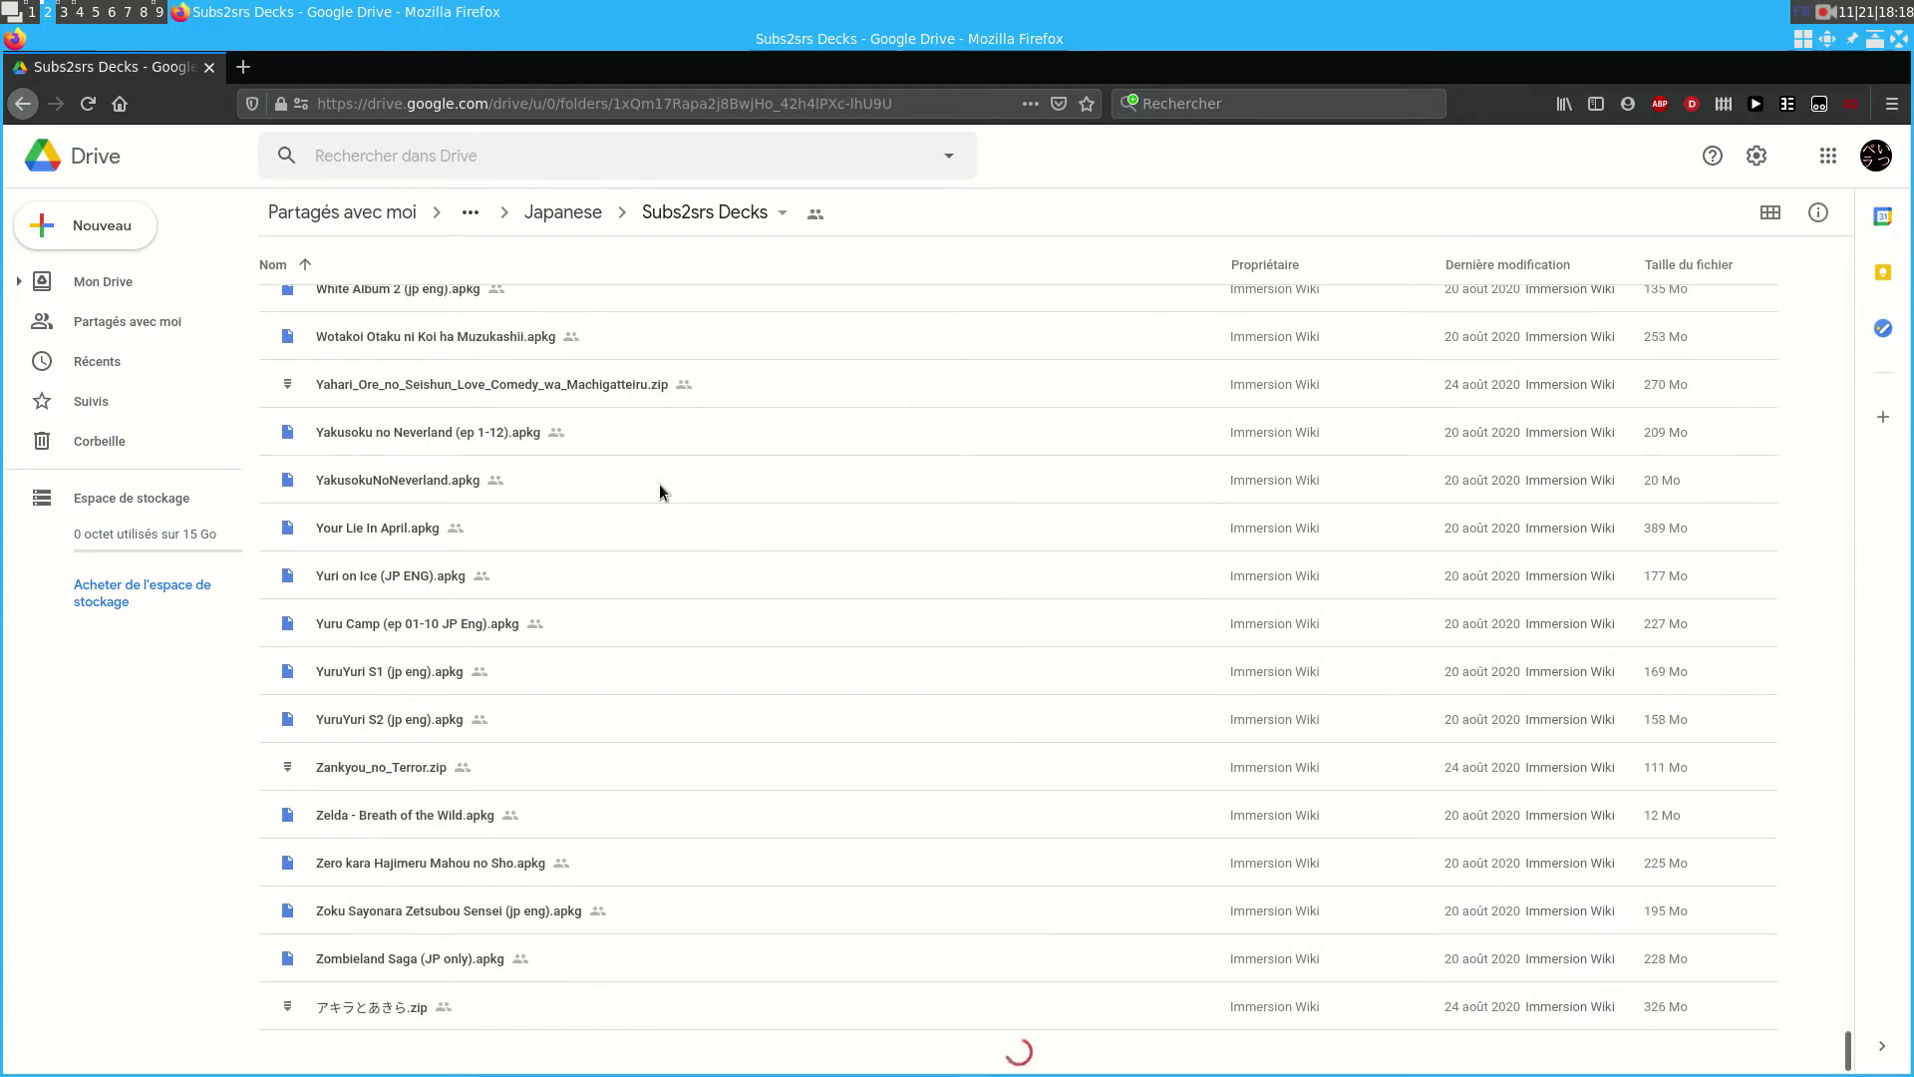
pyautogui.scroll(-10, 660, 490)
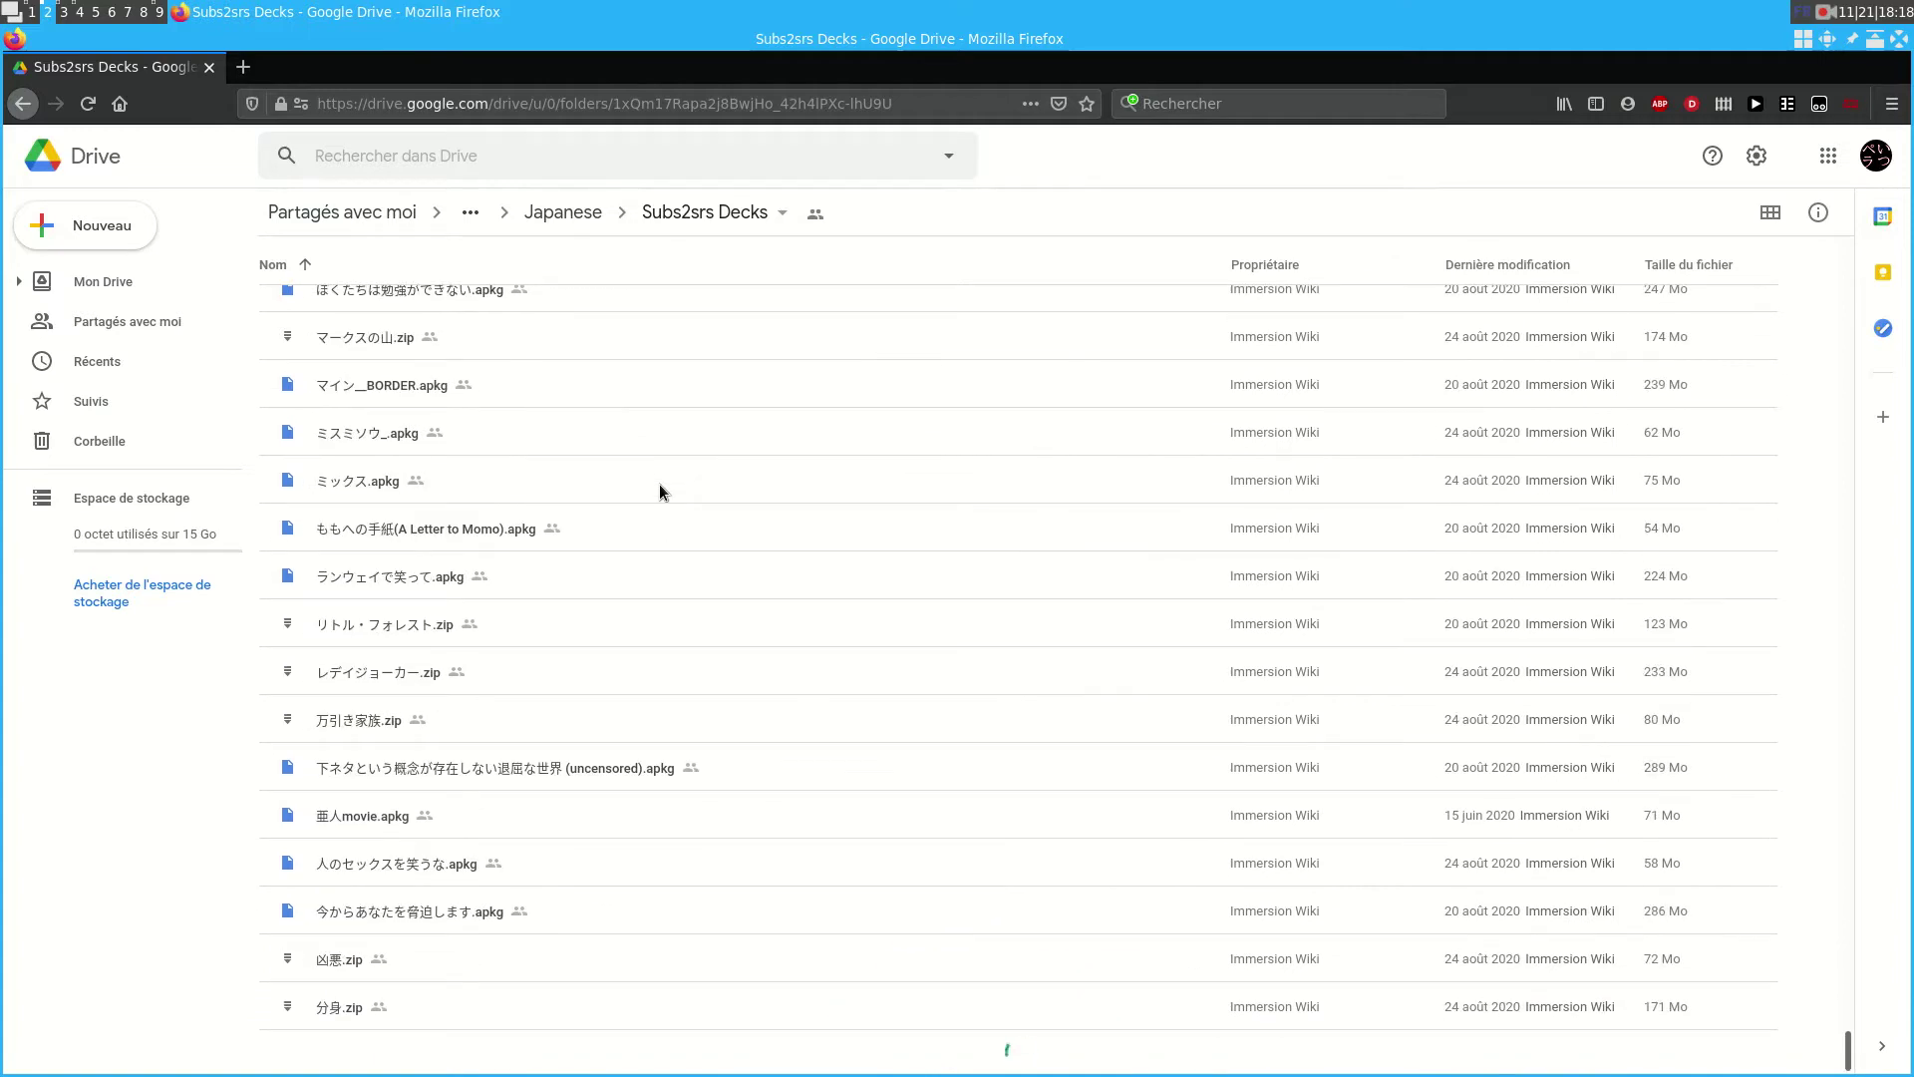
pyautogui.scroll(-10, 660, 483)
pyautogui.click(1408, 716)
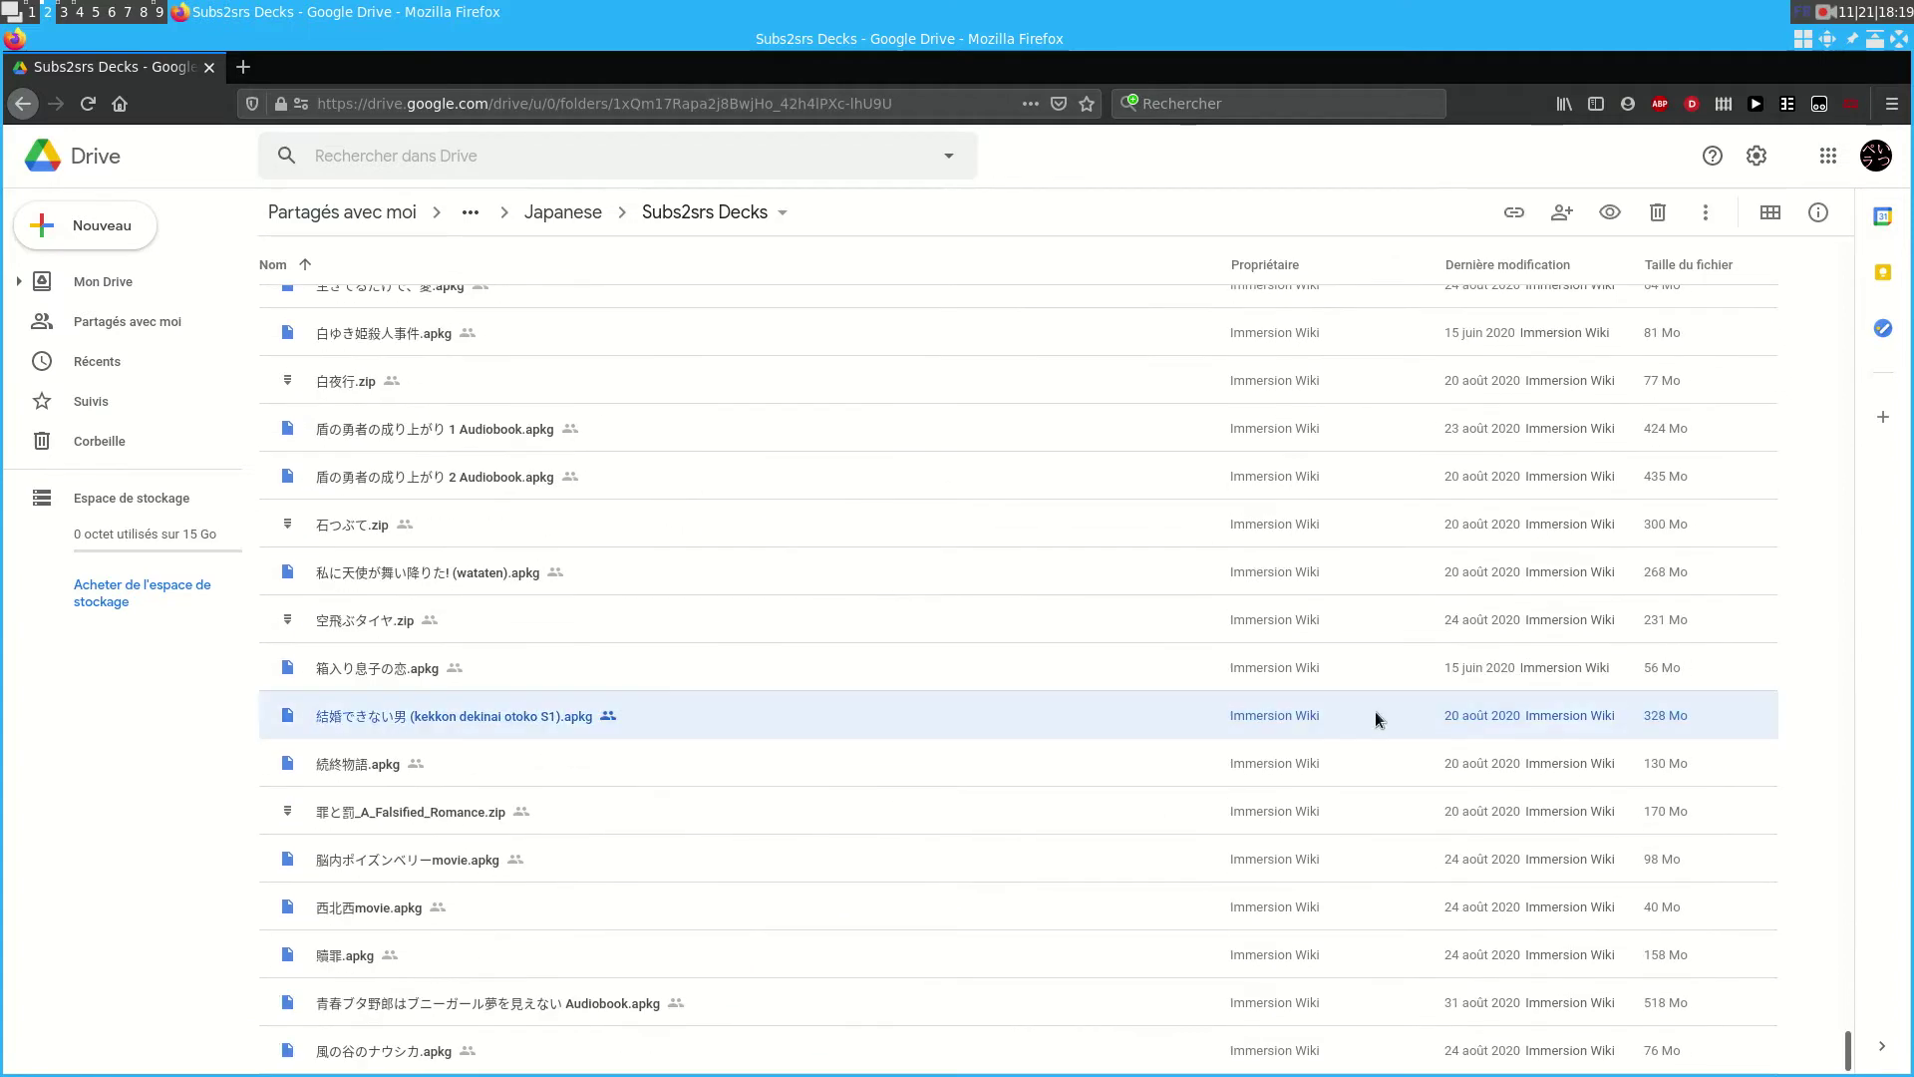
pyautogui.rightClick(409, 716)
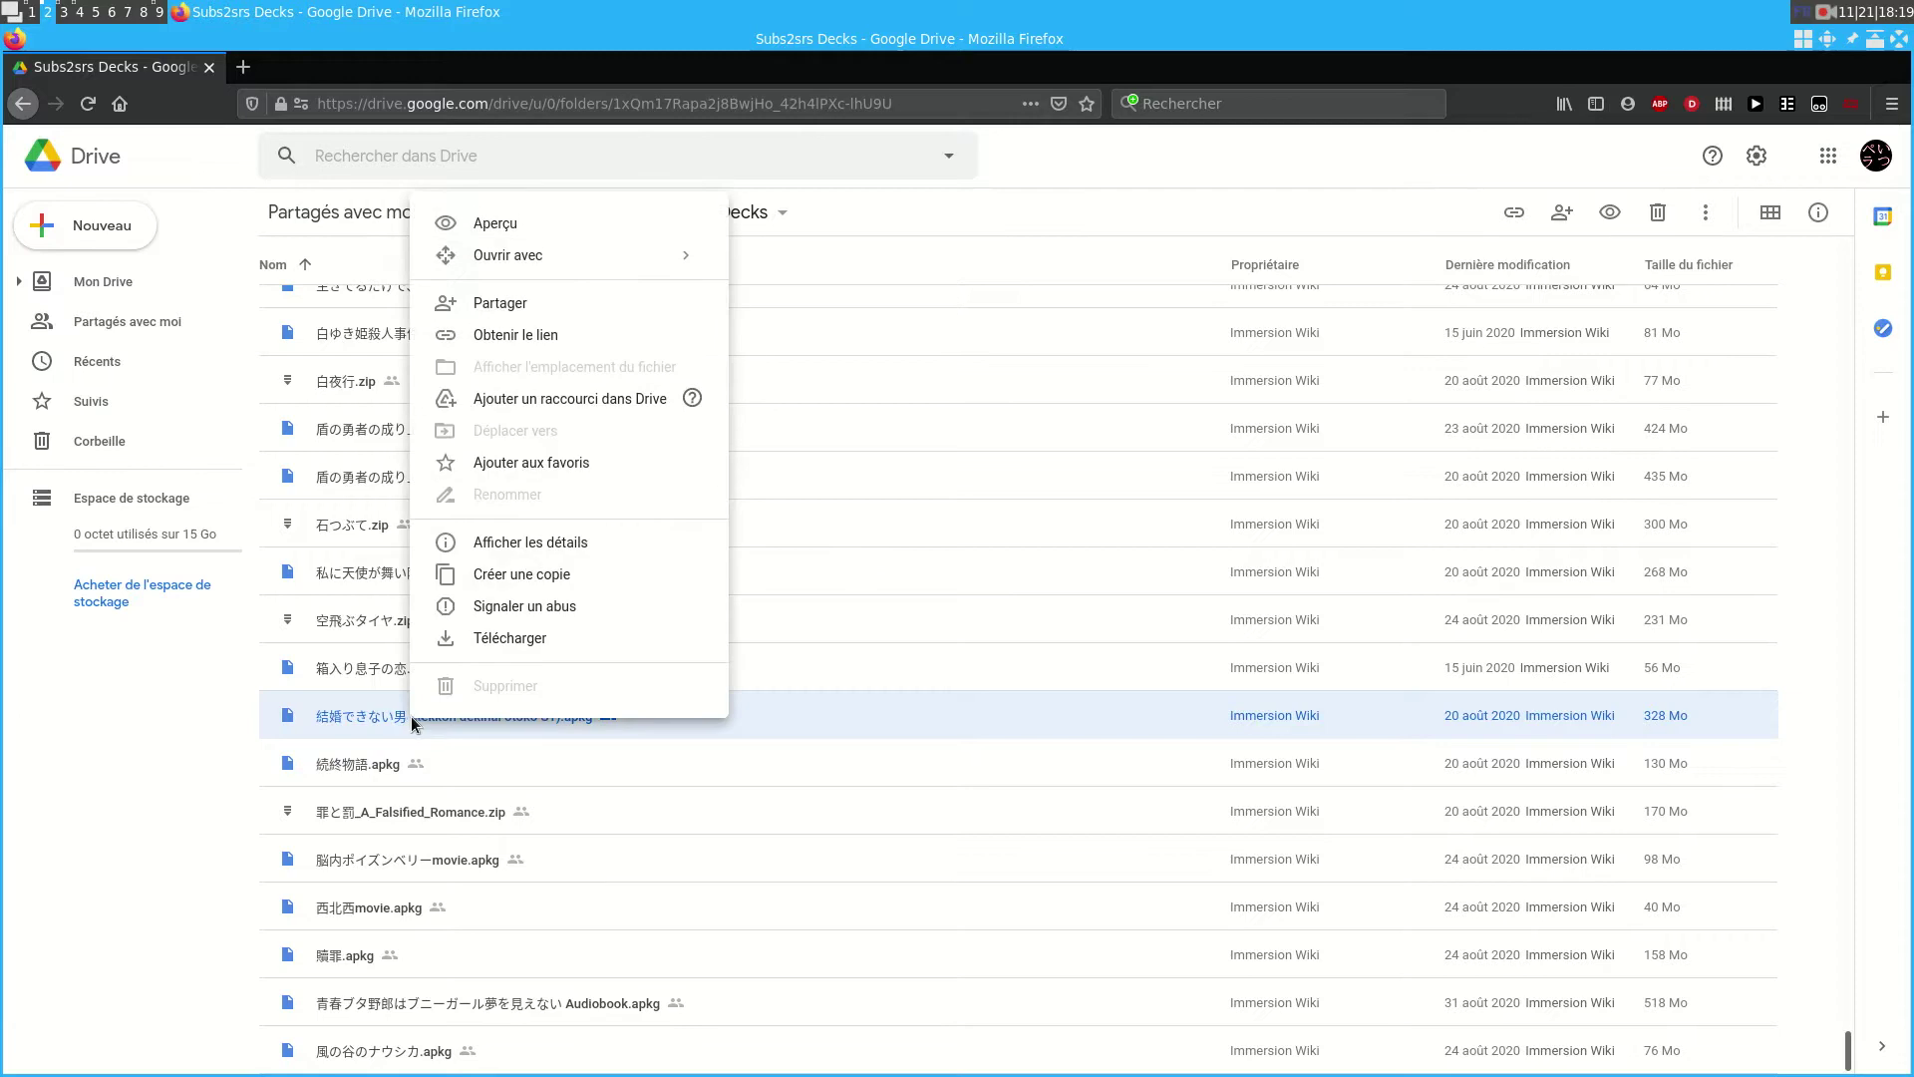
pyautogui.click(553, 628)
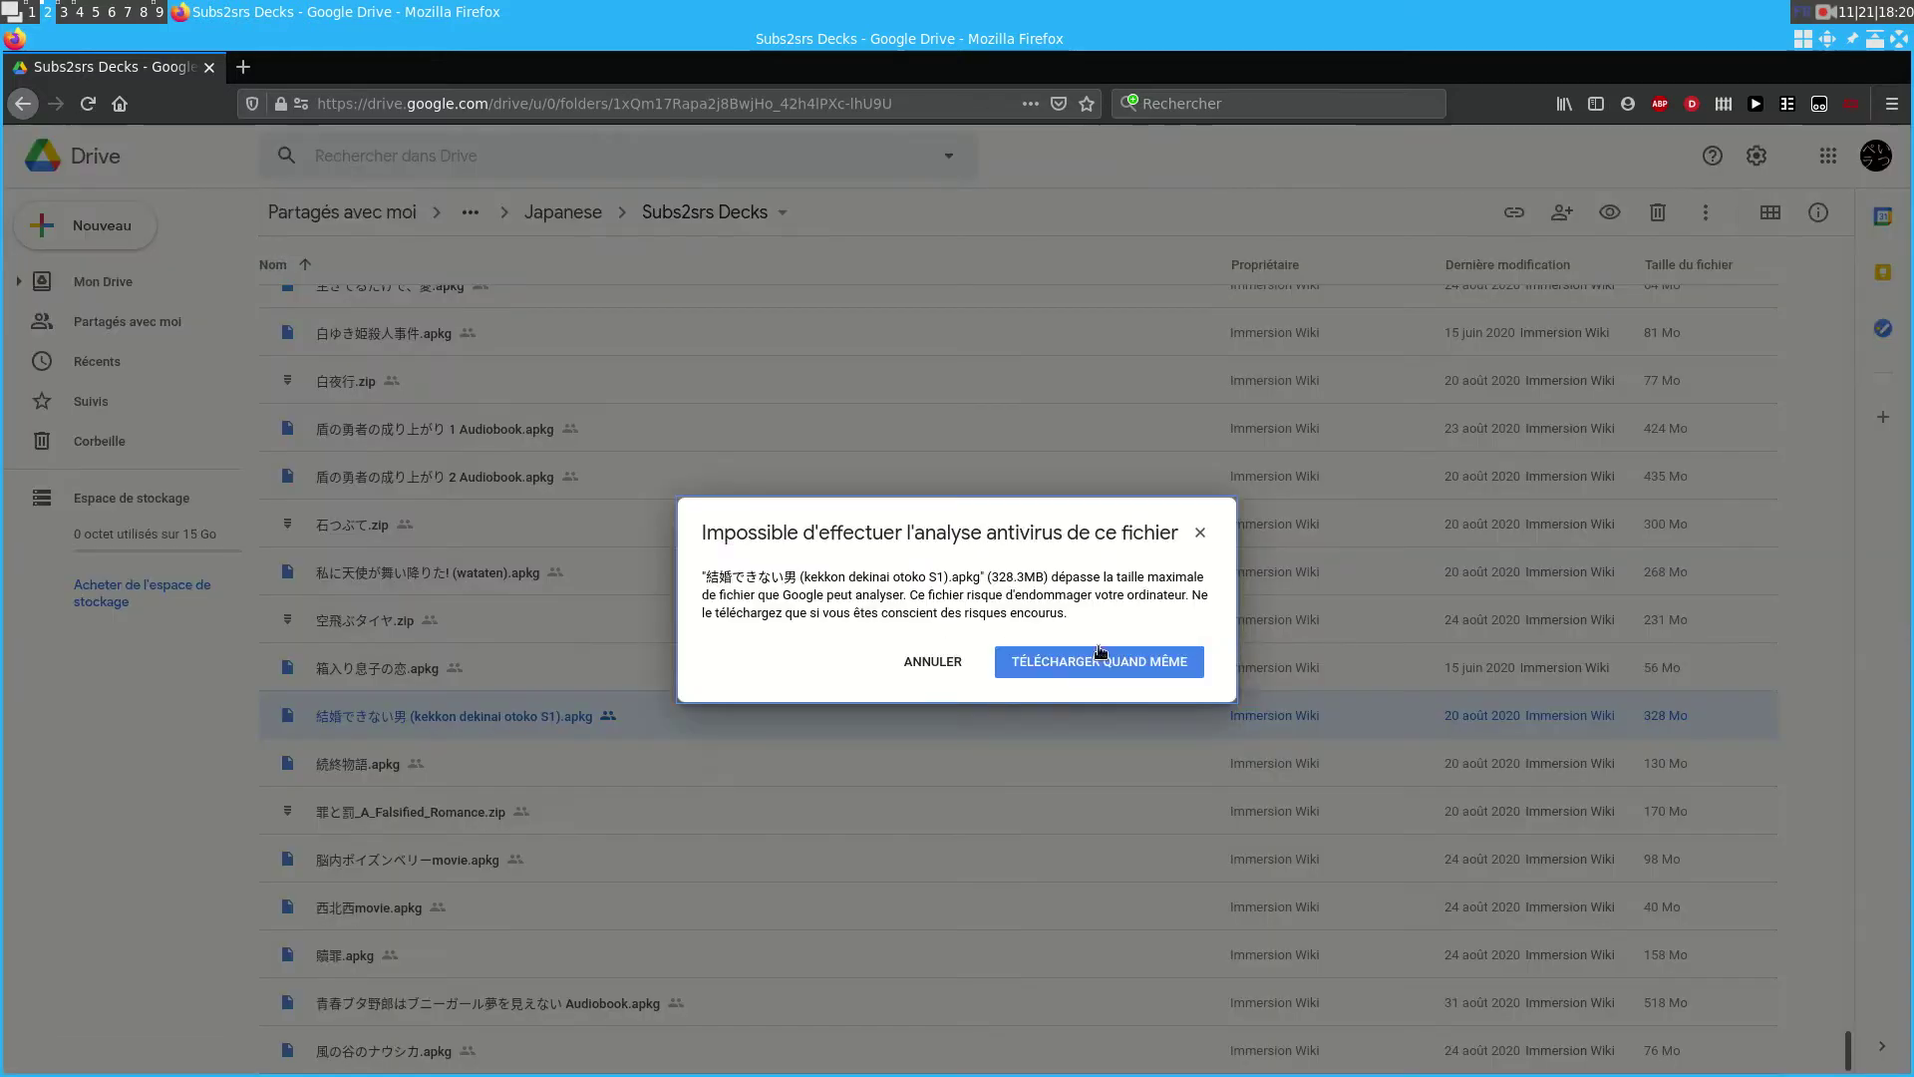
pyautogui.click(1112, 663)
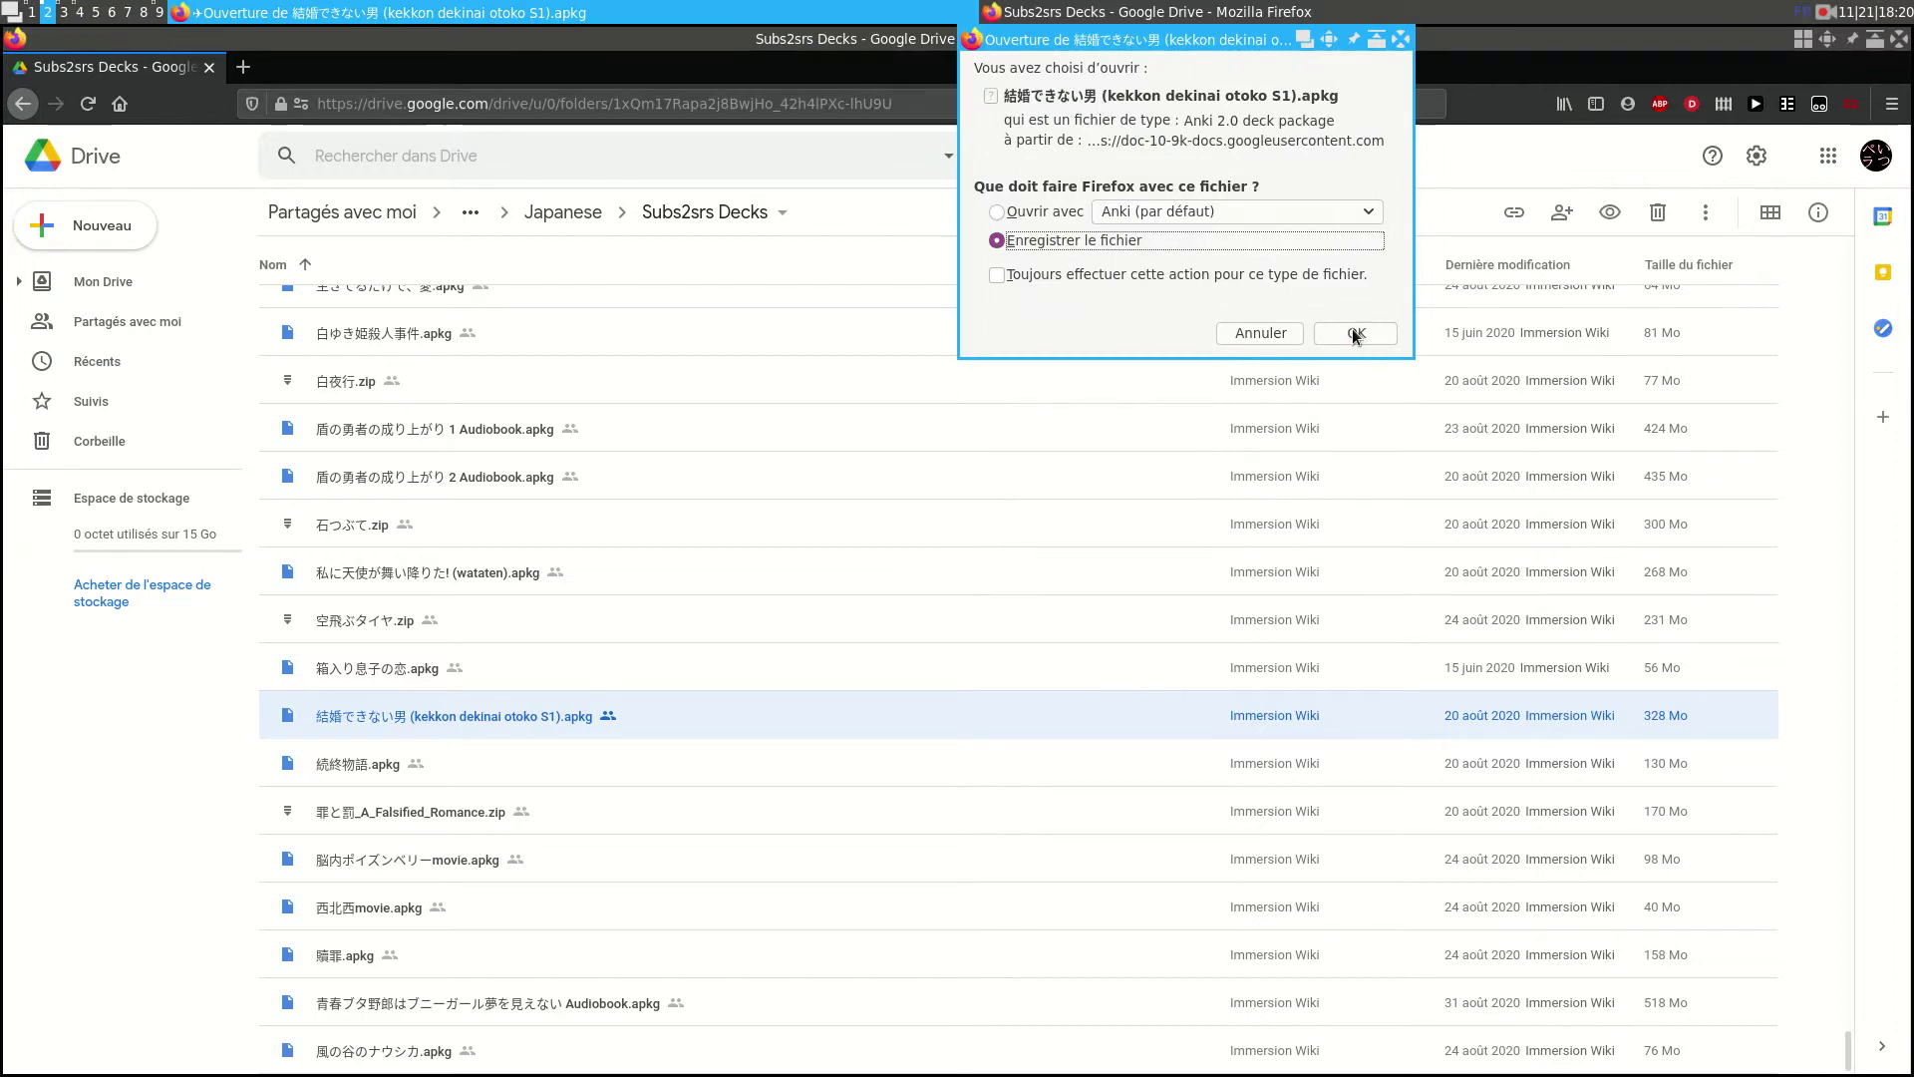
pyautogui.click(1354, 333)
# Switch to Anki, import 結婚できない男 (kekkon dekinai otoko S1).apkg, and nest the imported deck under Sentence Bank.
pyautogui.press('super+1')
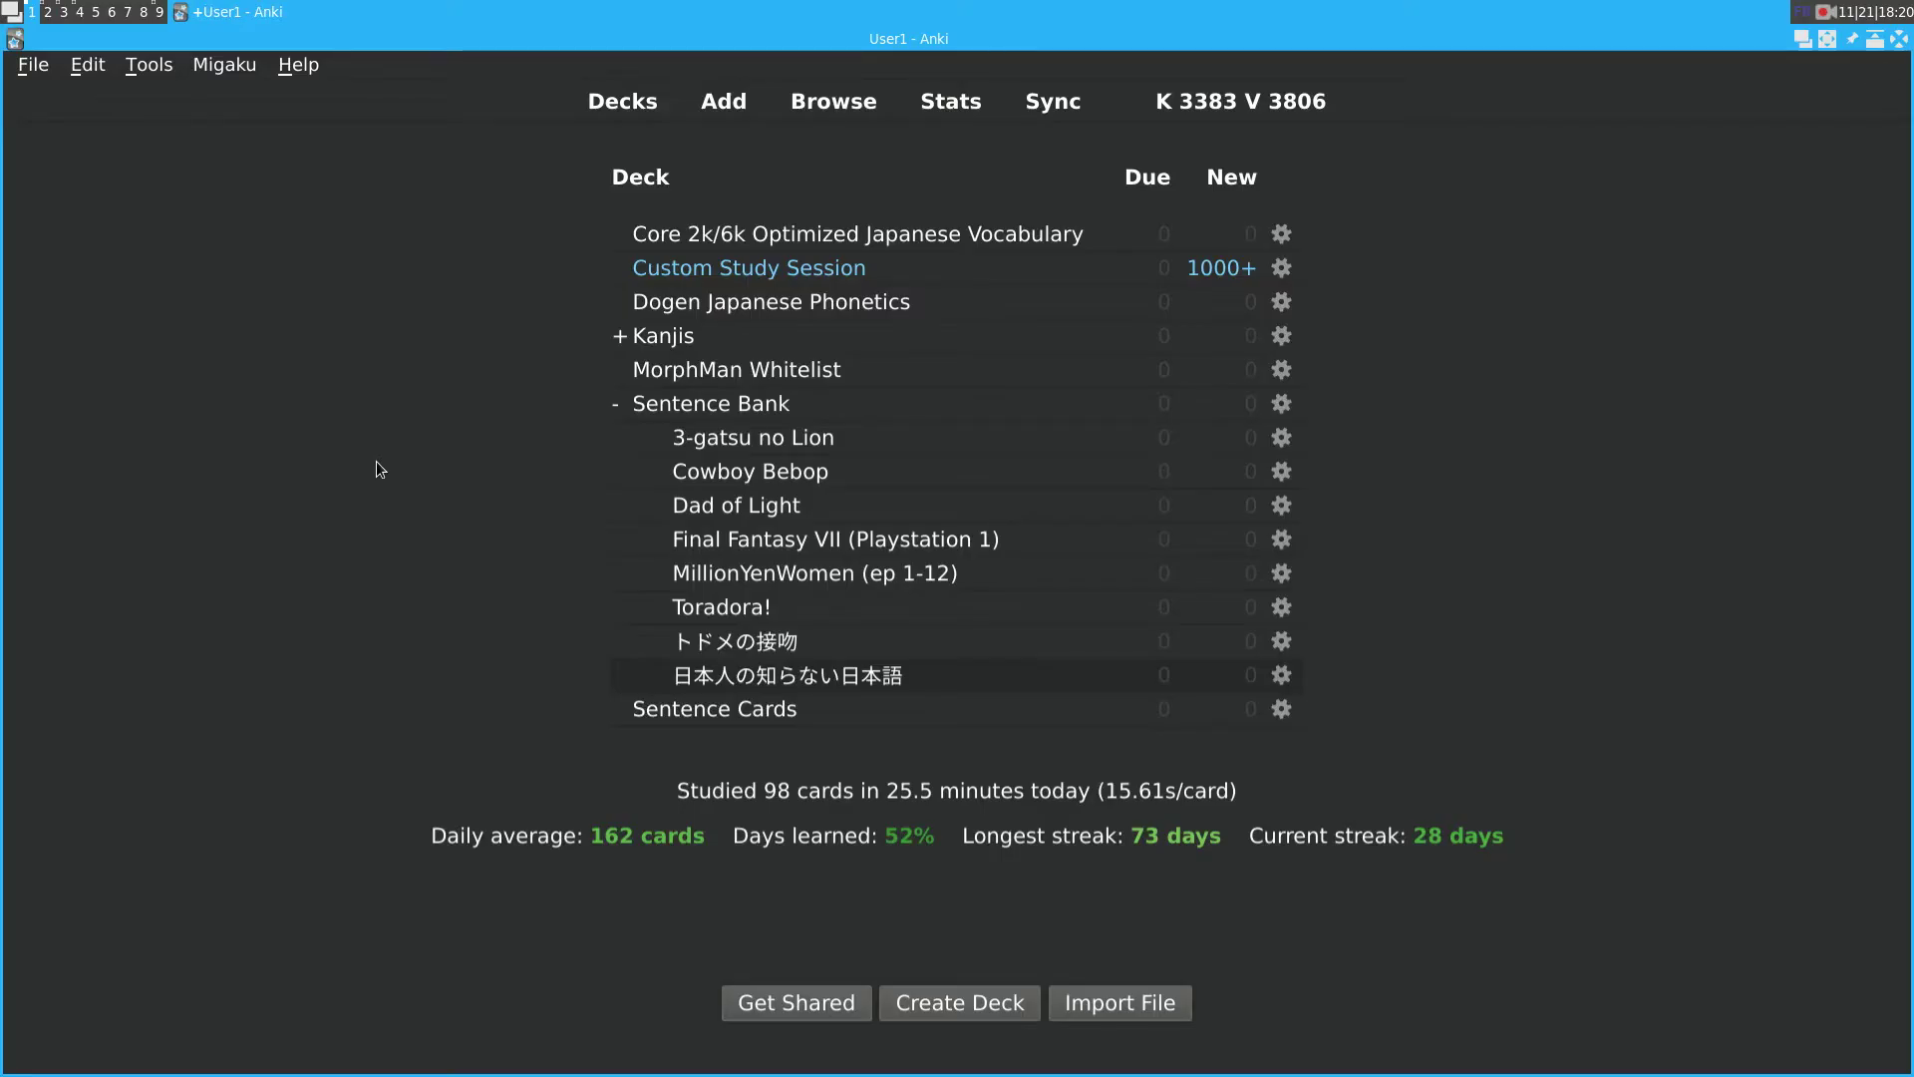
pyautogui.click(1152, 1005)
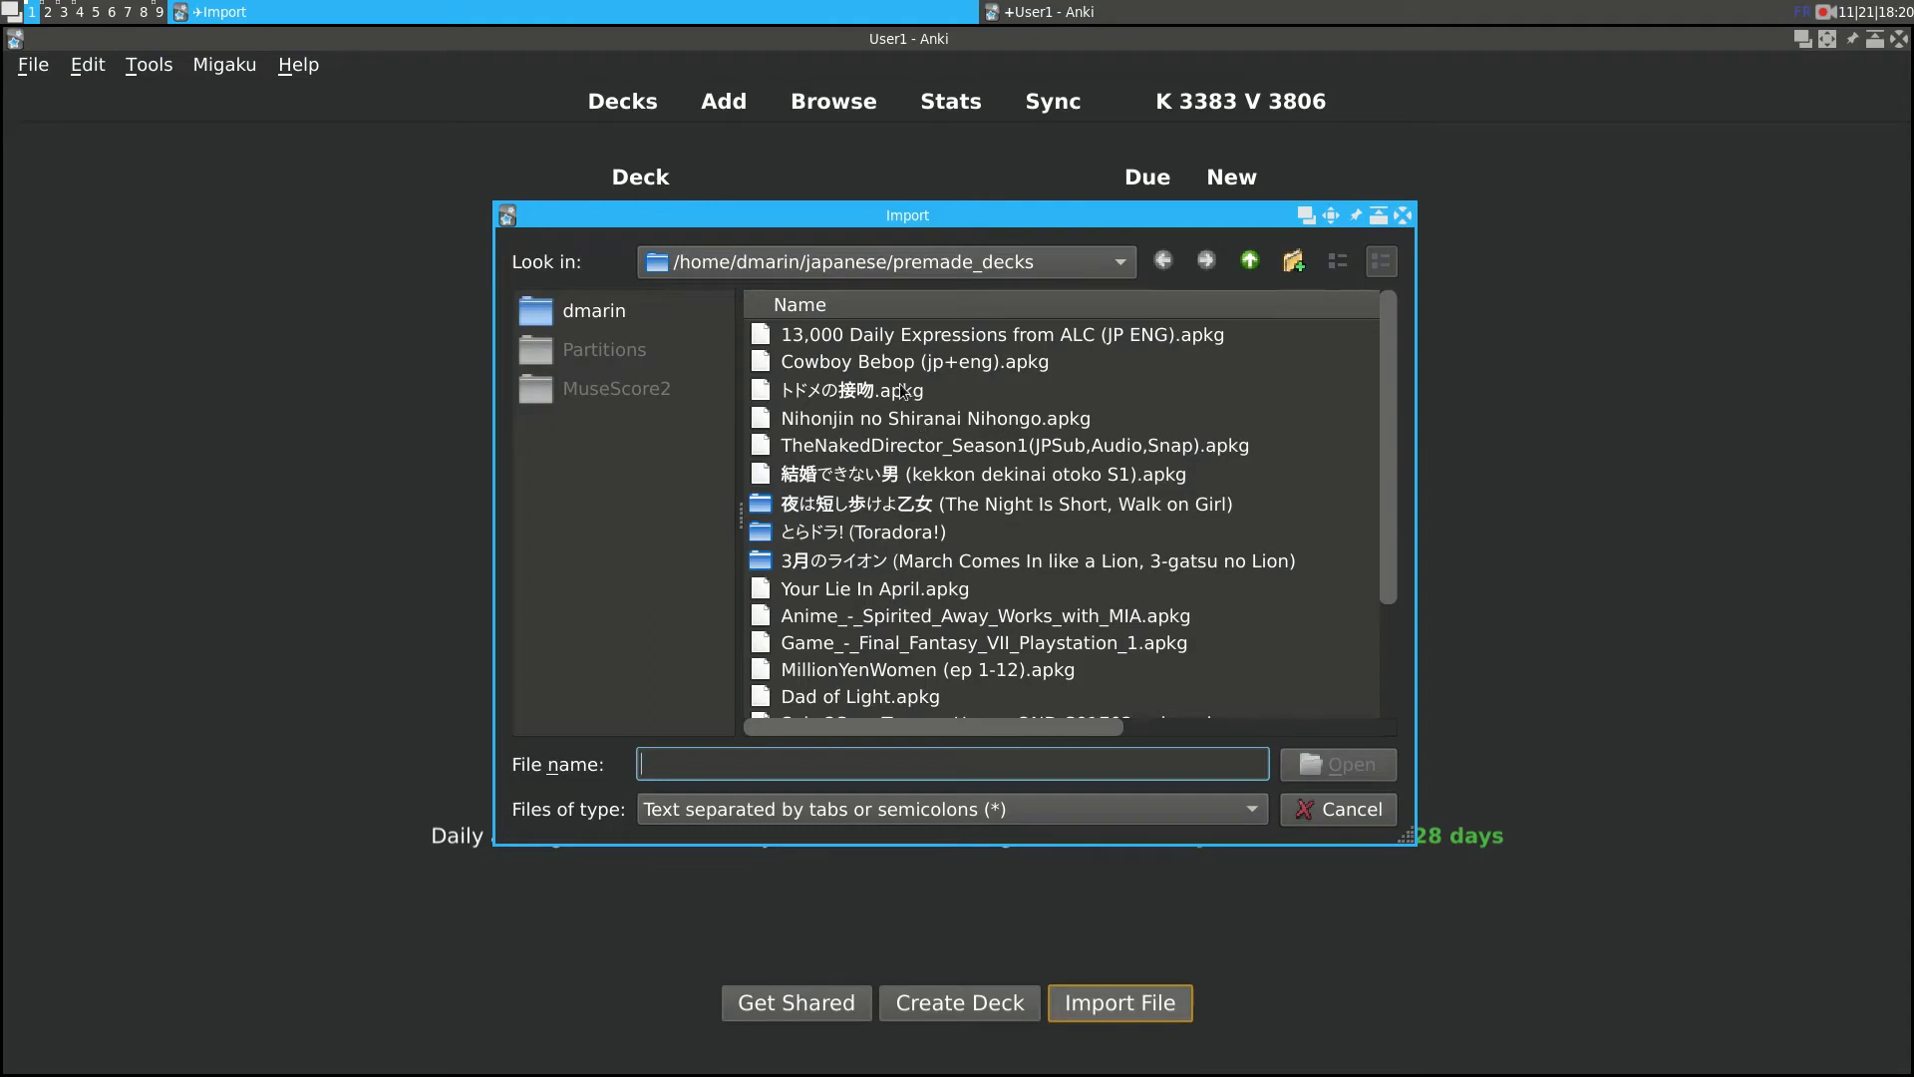
pyautogui.doubleClick(875, 473)
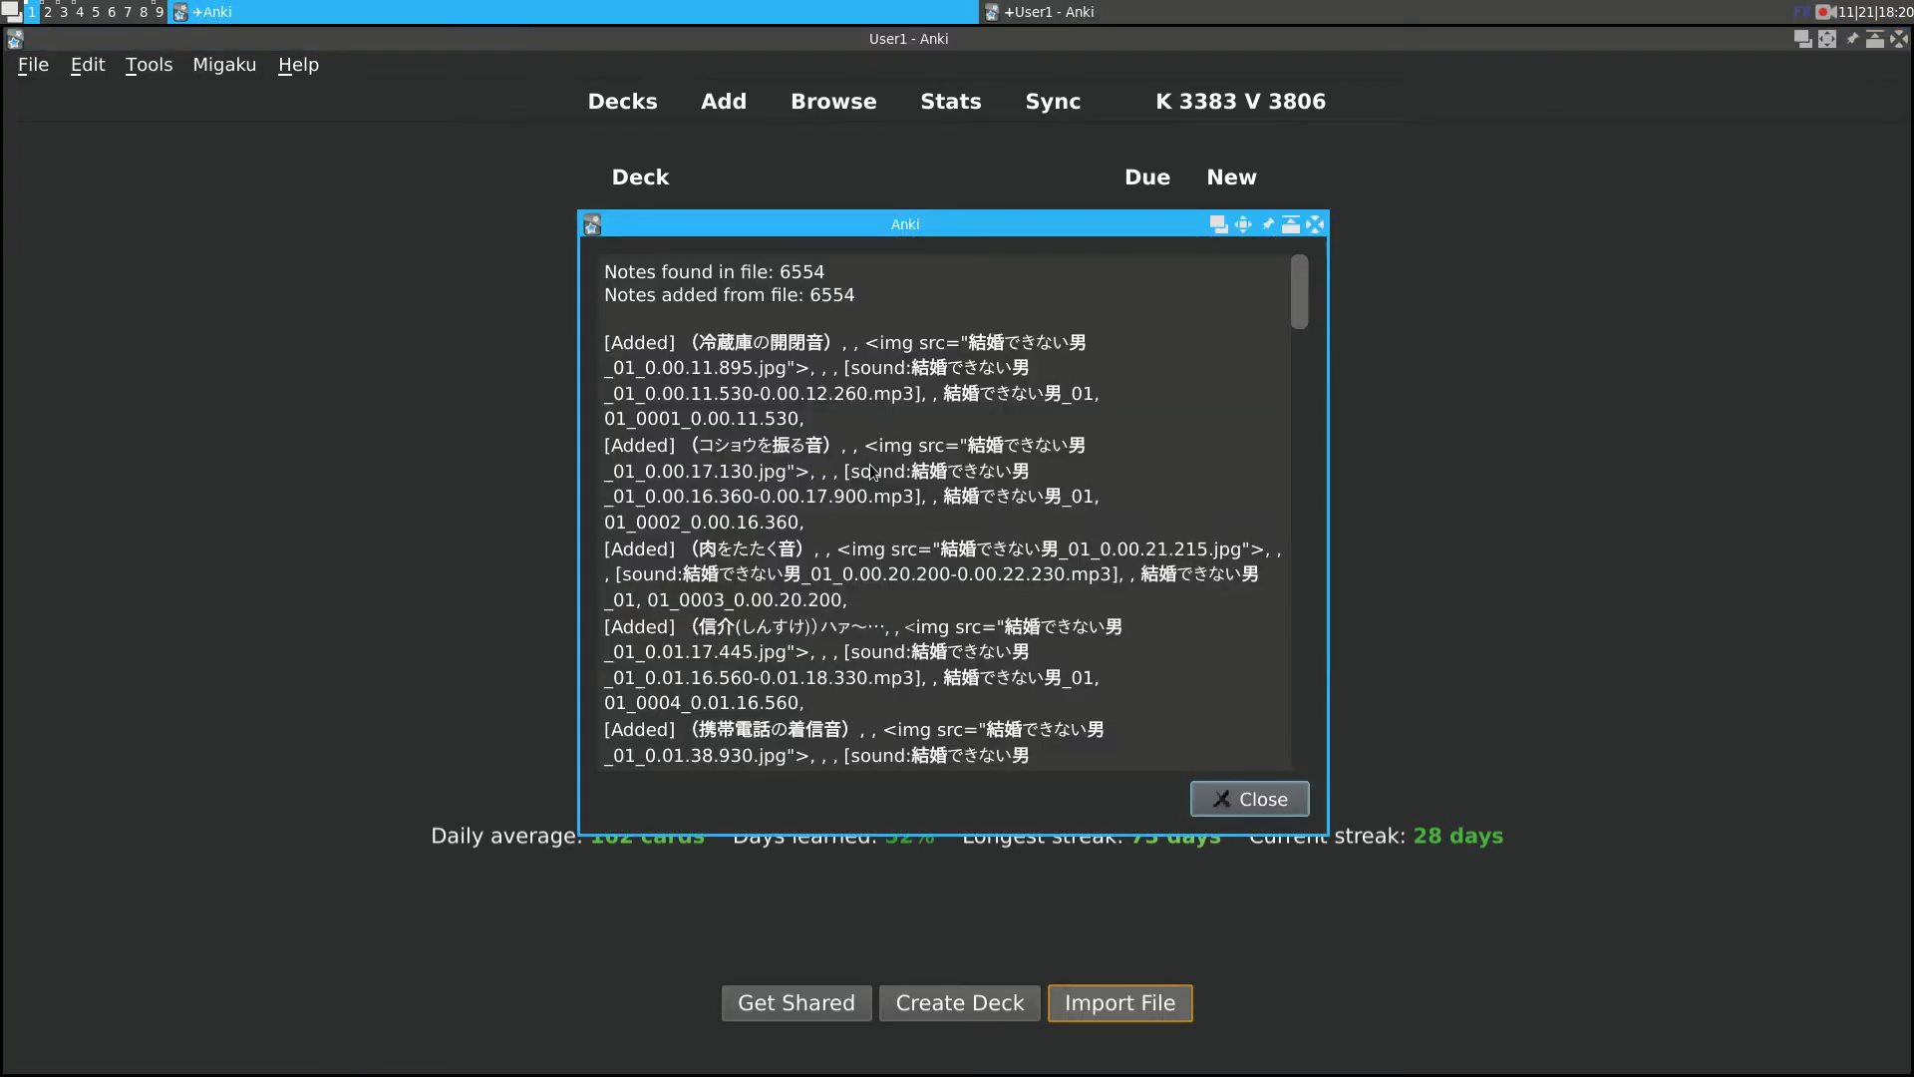
pyautogui.press('Escape')
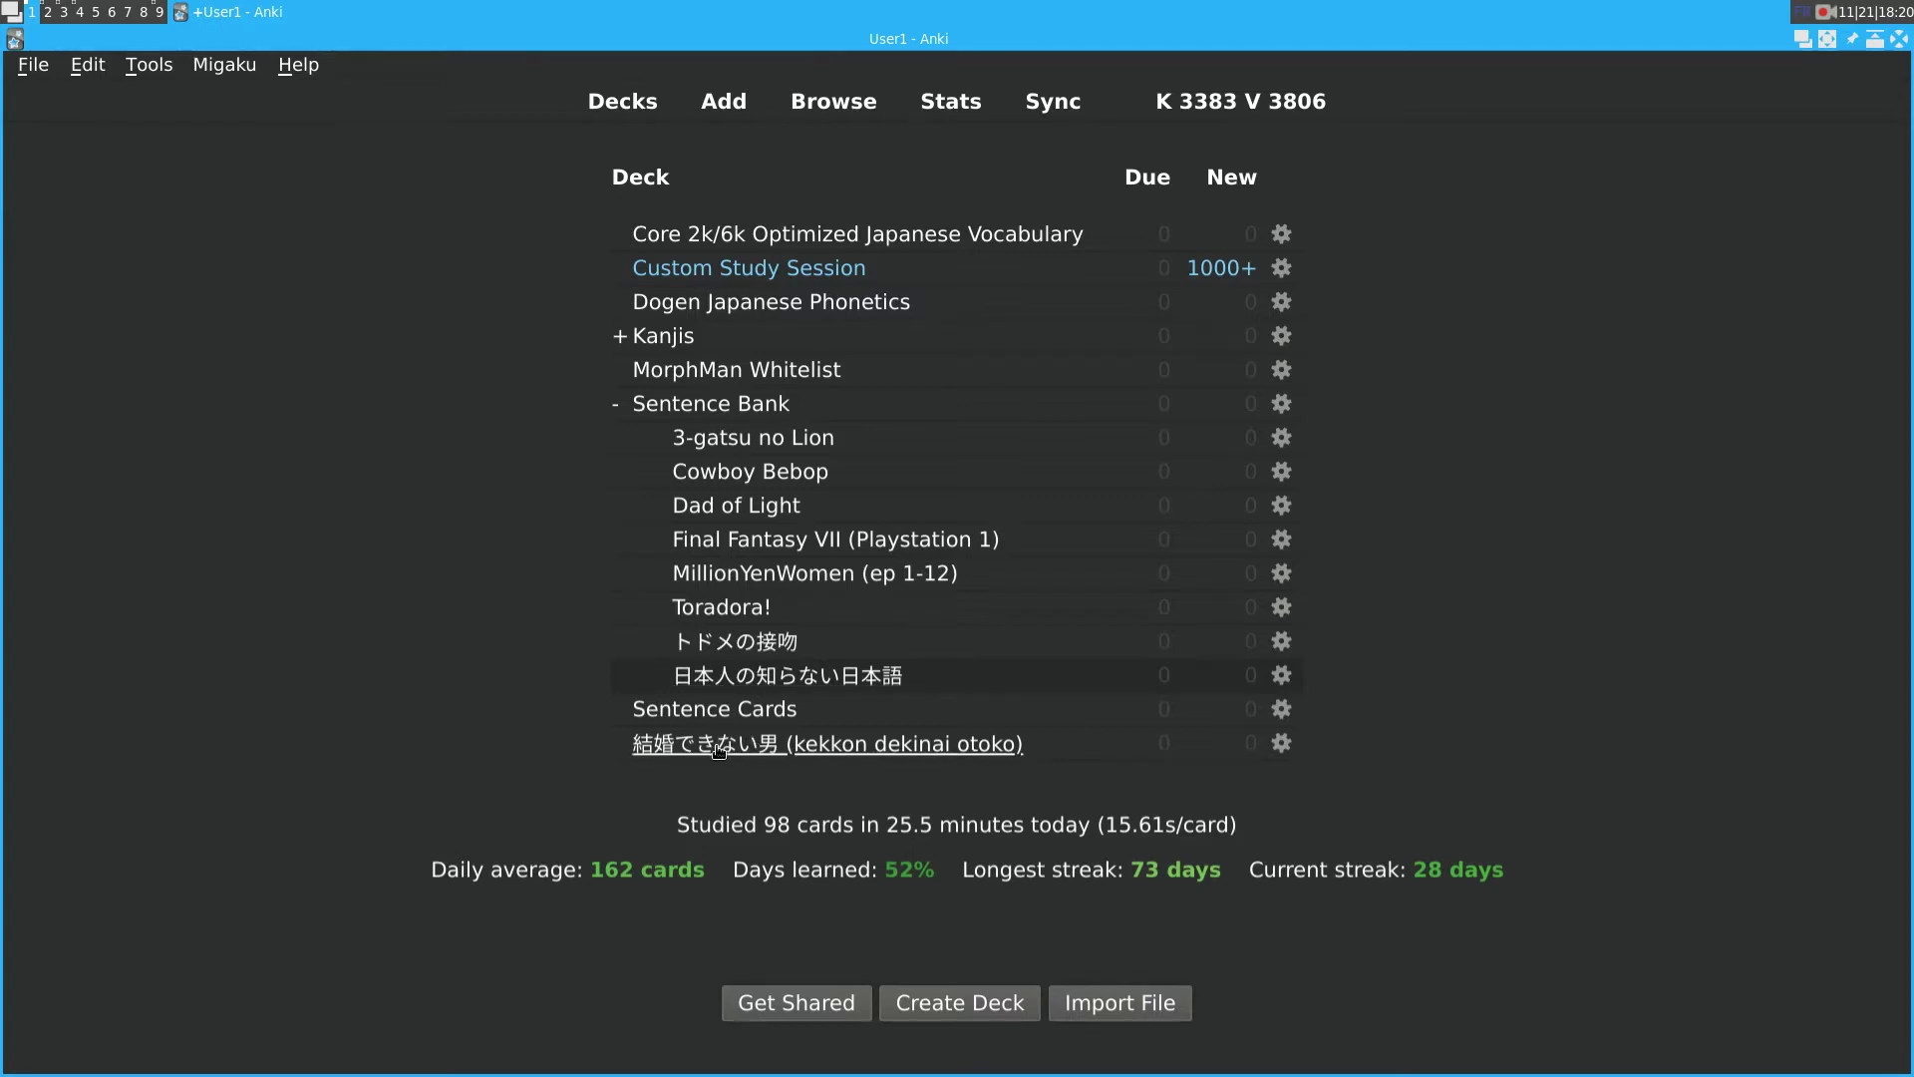
pyautogui.moveTo(718, 750); pyautogui.dragTo(768, 412)
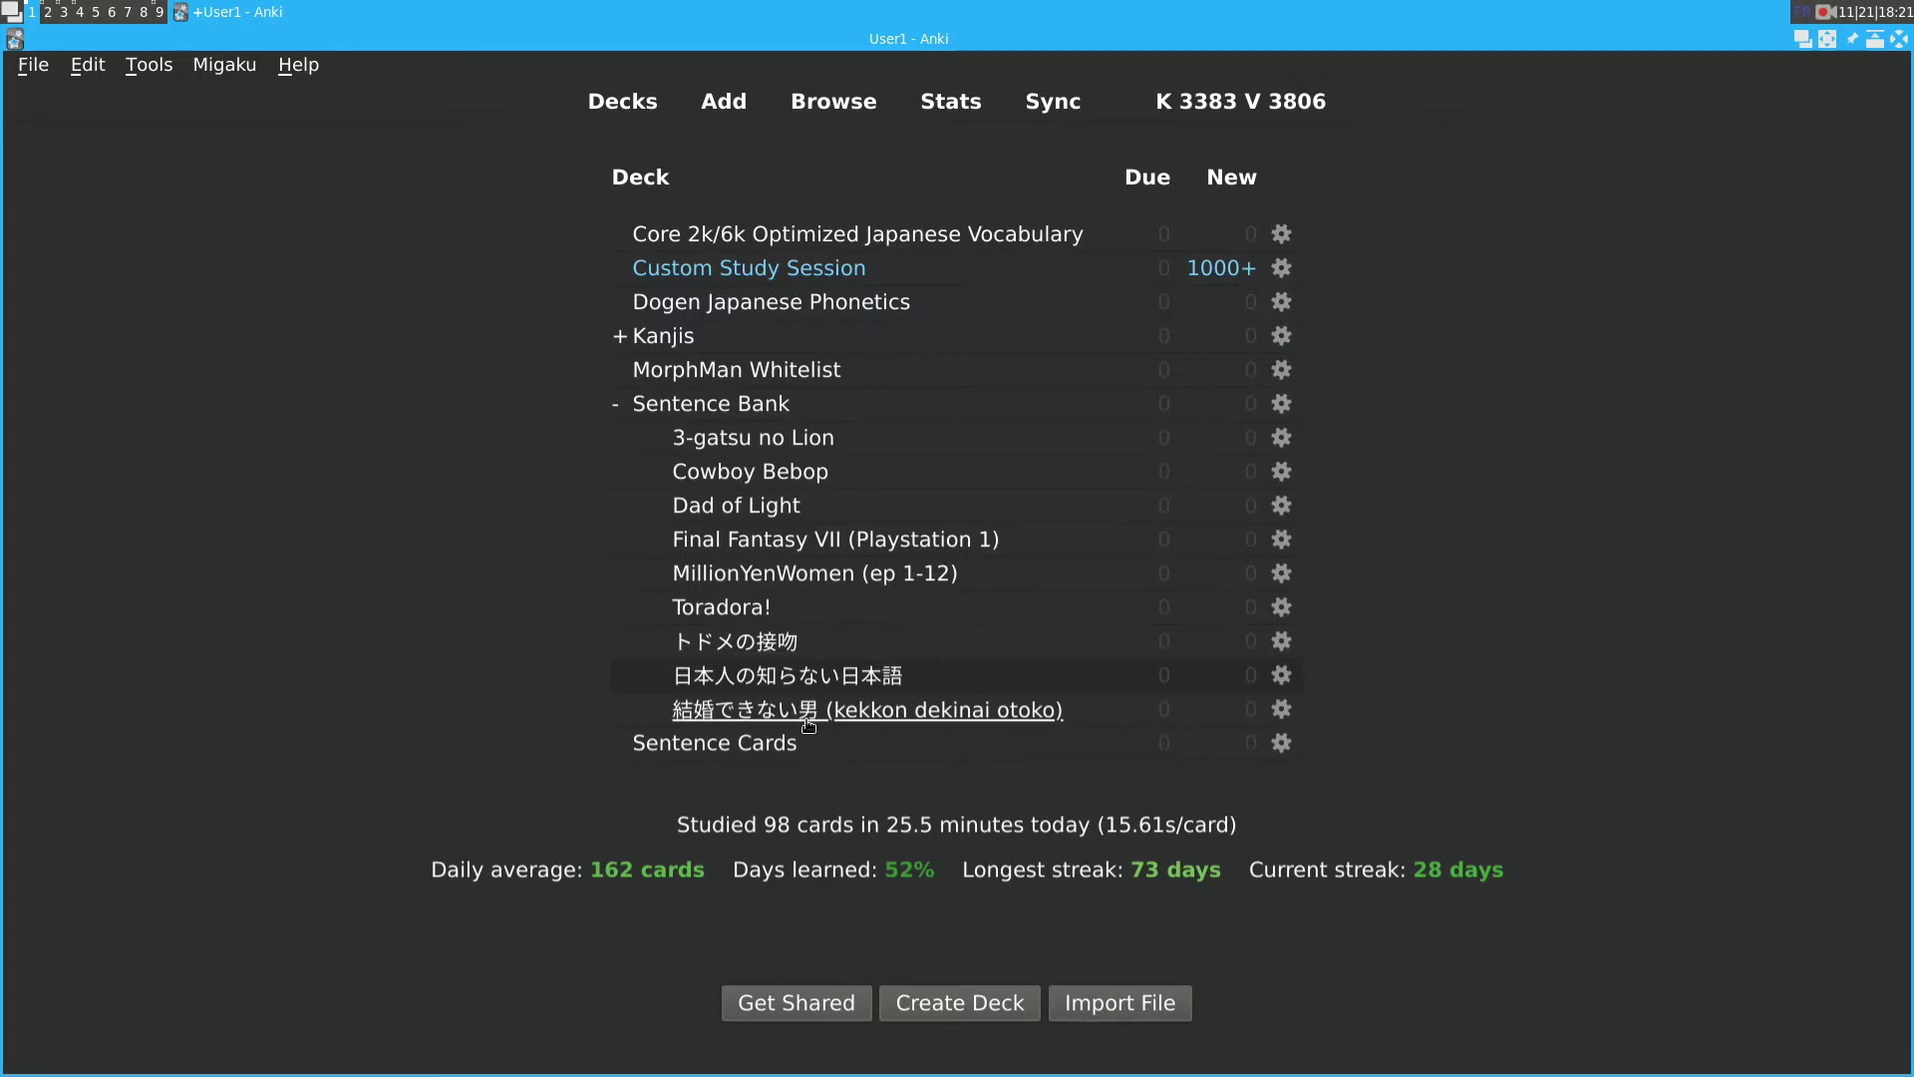
# Browse the cards of the 結婚できない男 (kekkon dekinai otoko) deck and examine the fields of its first note.
pyautogui.click(807, 710)
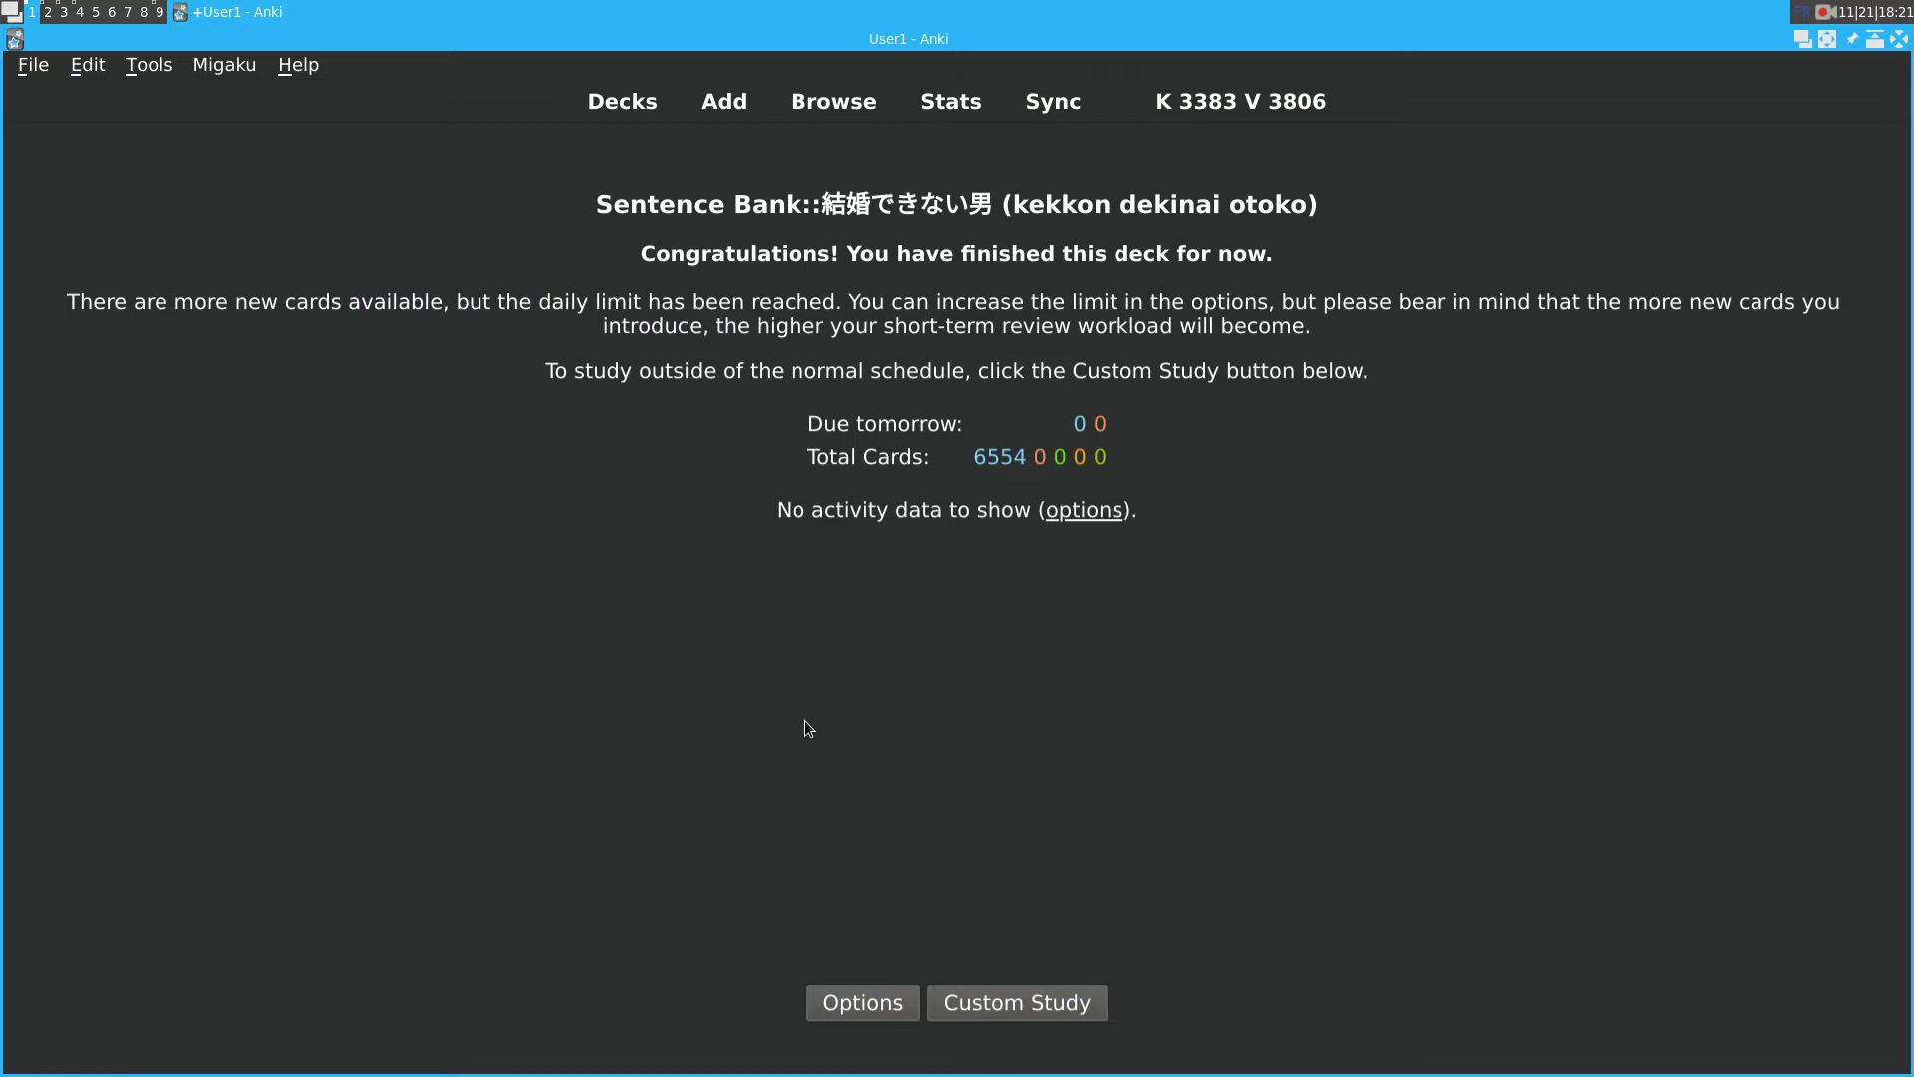
pyautogui.click(832, 104)
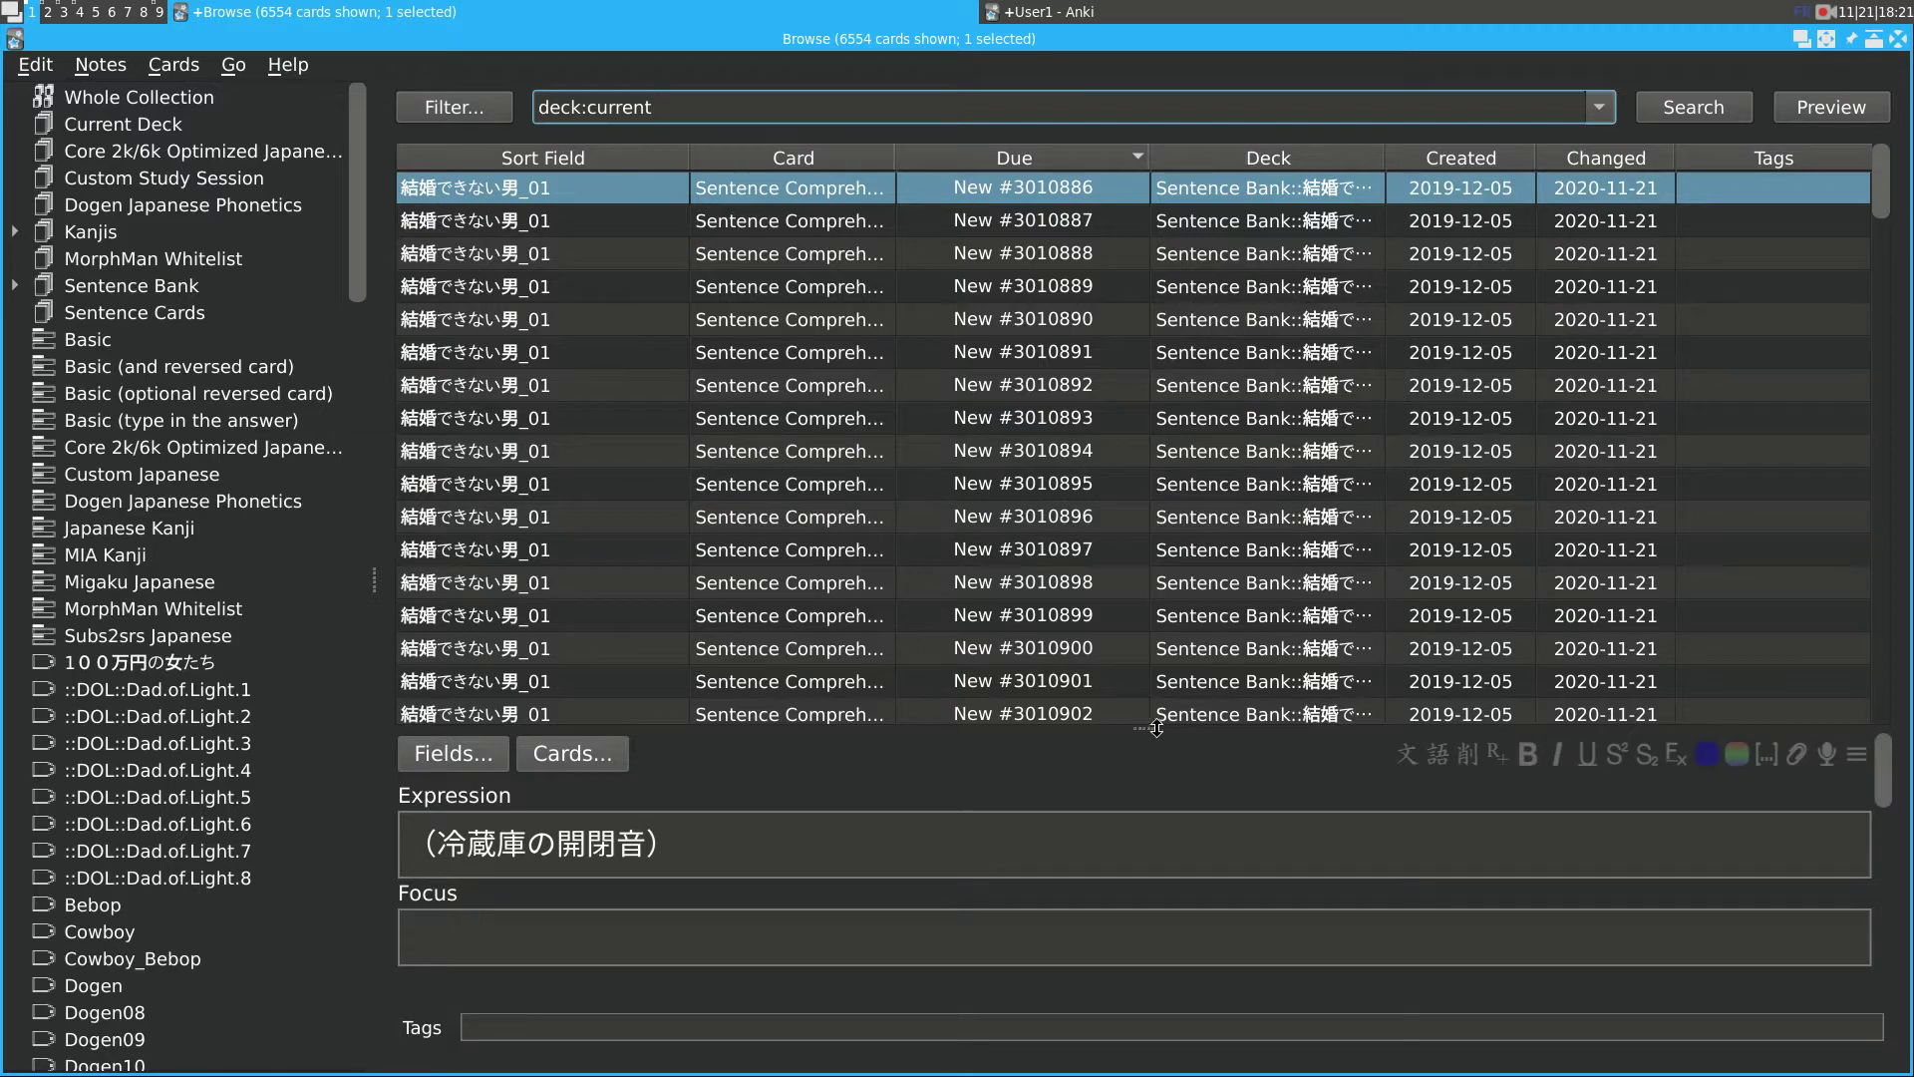
pyautogui.moveTo(1157, 728); pyautogui.dragTo(1164, 342)
pyautogui.scroll(-5, 803, 552)
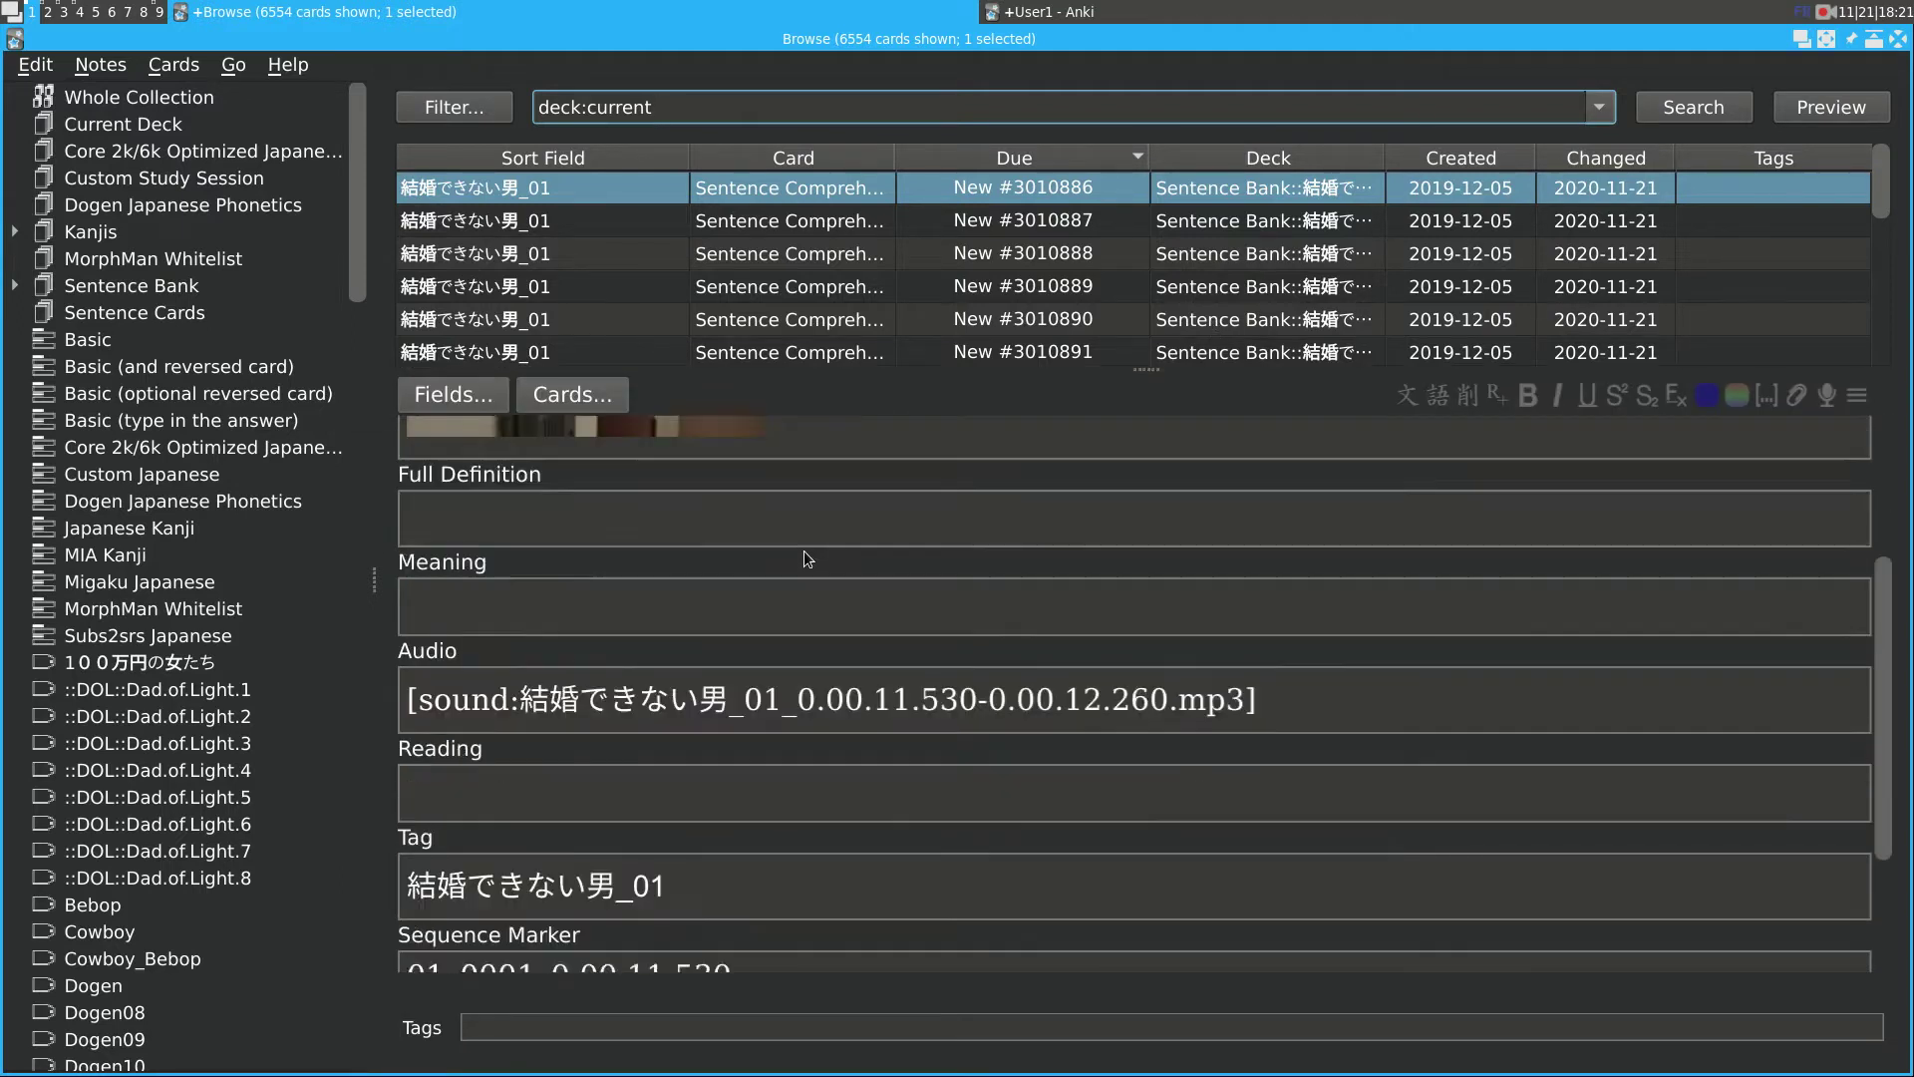
pyautogui.scroll(5, 803, 551)
pyautogui.moveTo(1147, 368); pyautogui.dragTo(1138, 754)
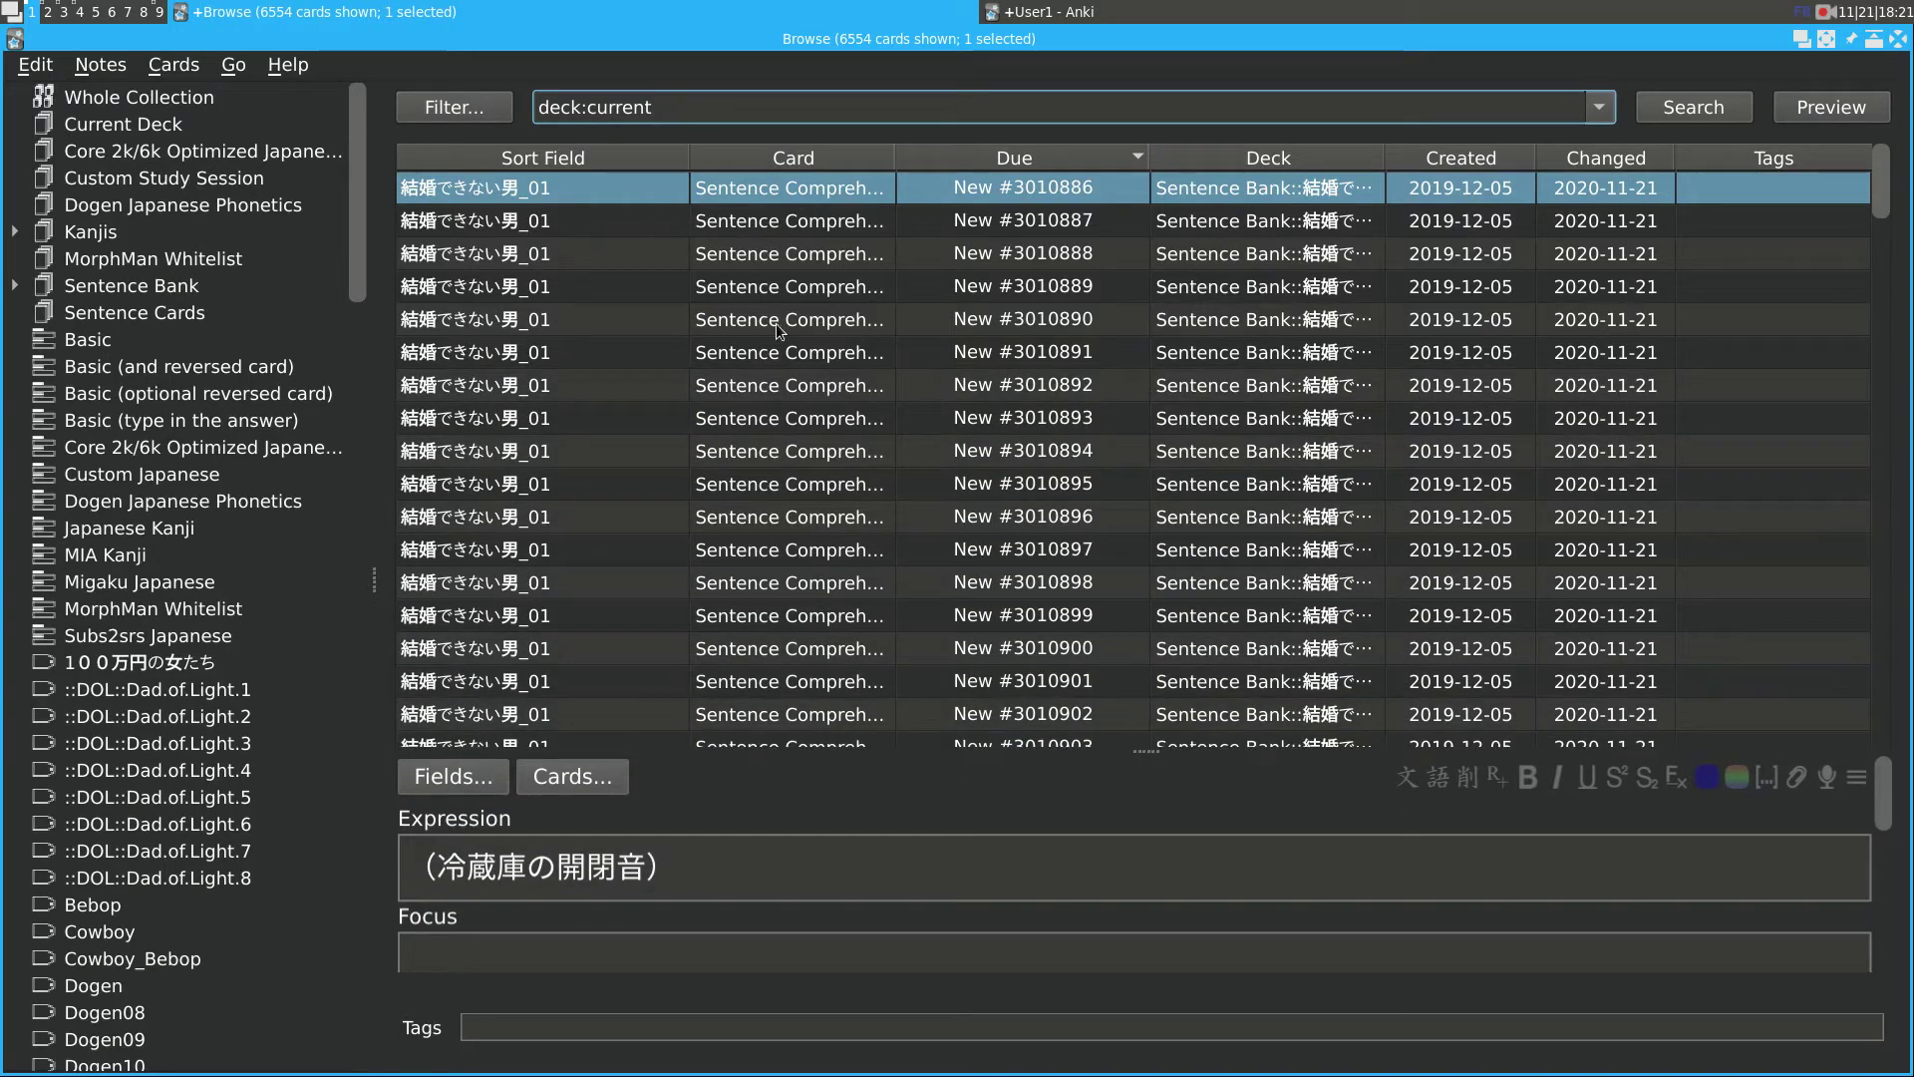
pyautogui.press('Escape')
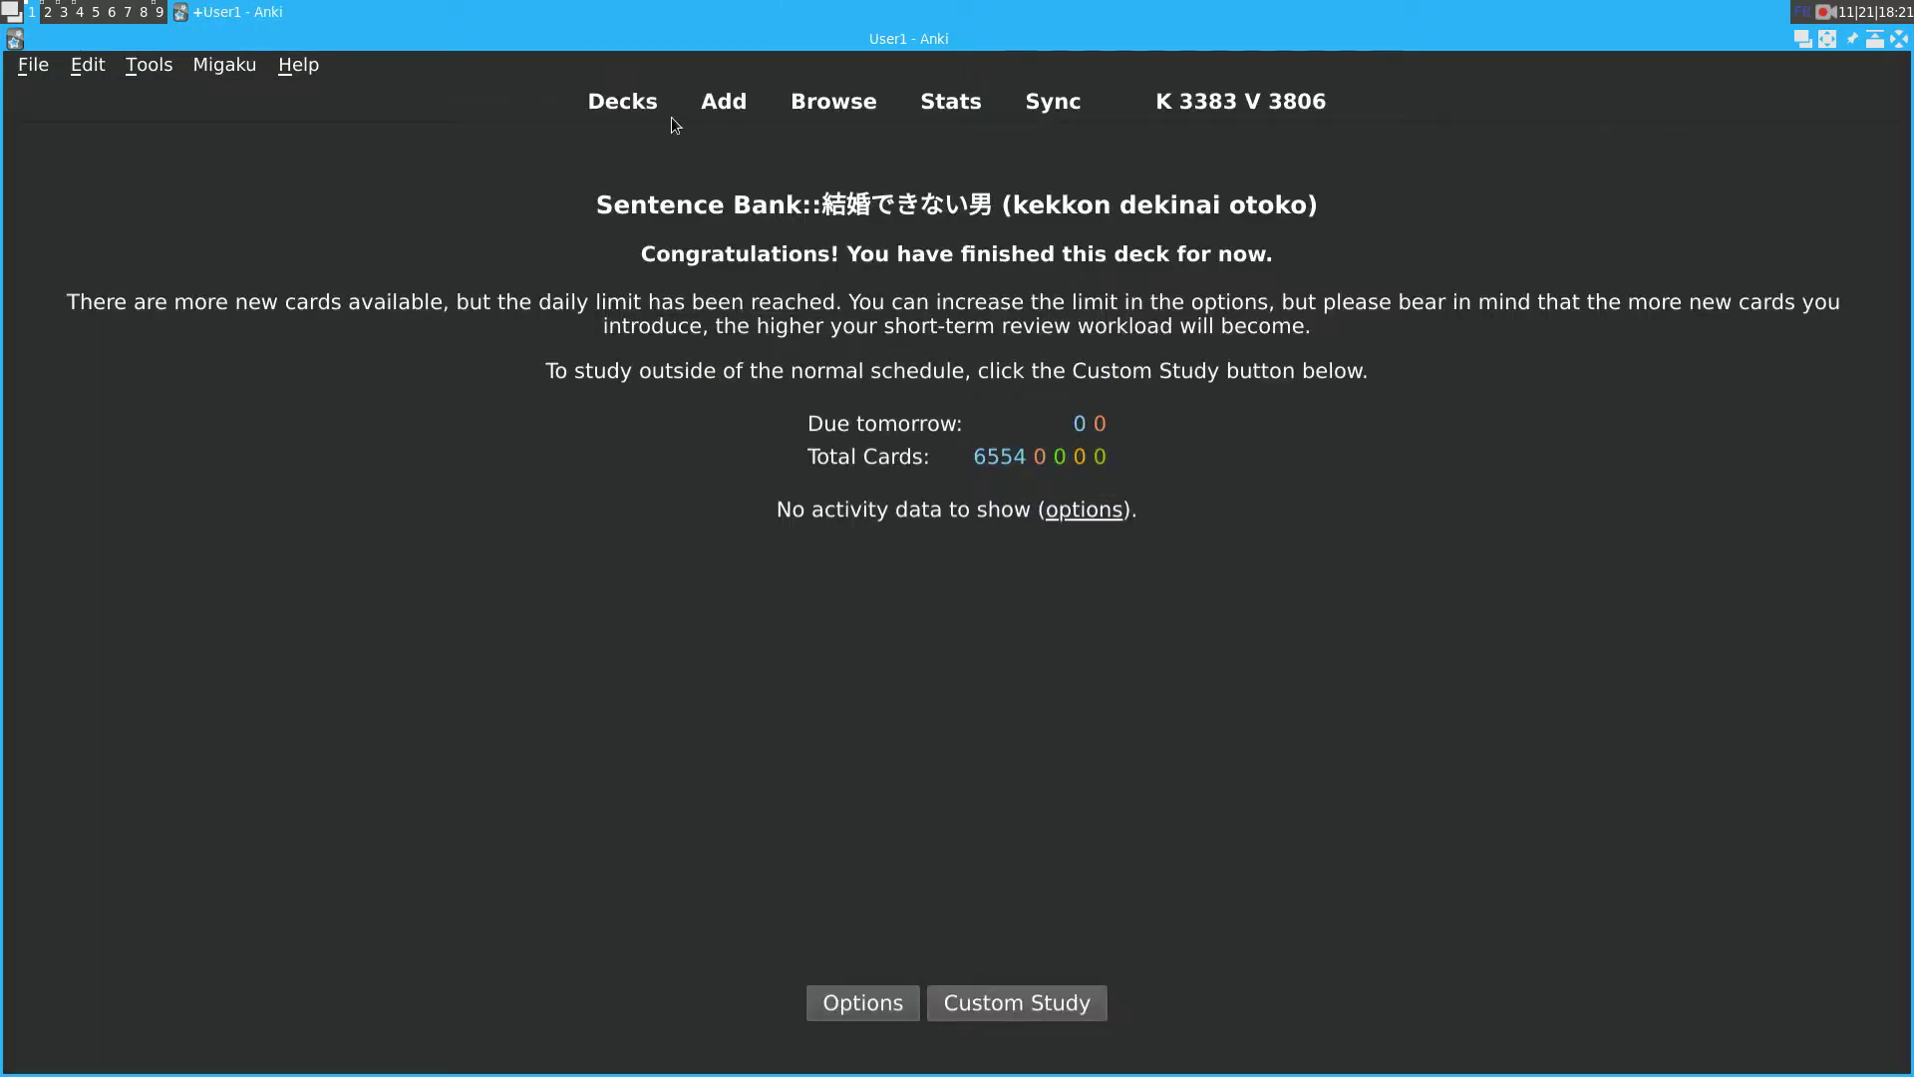
# Browse the Sentence Cards deck and examine the Word and Sentence fields of its first card, including 扱い within the sentence.
pyautogui.click(643, 112)
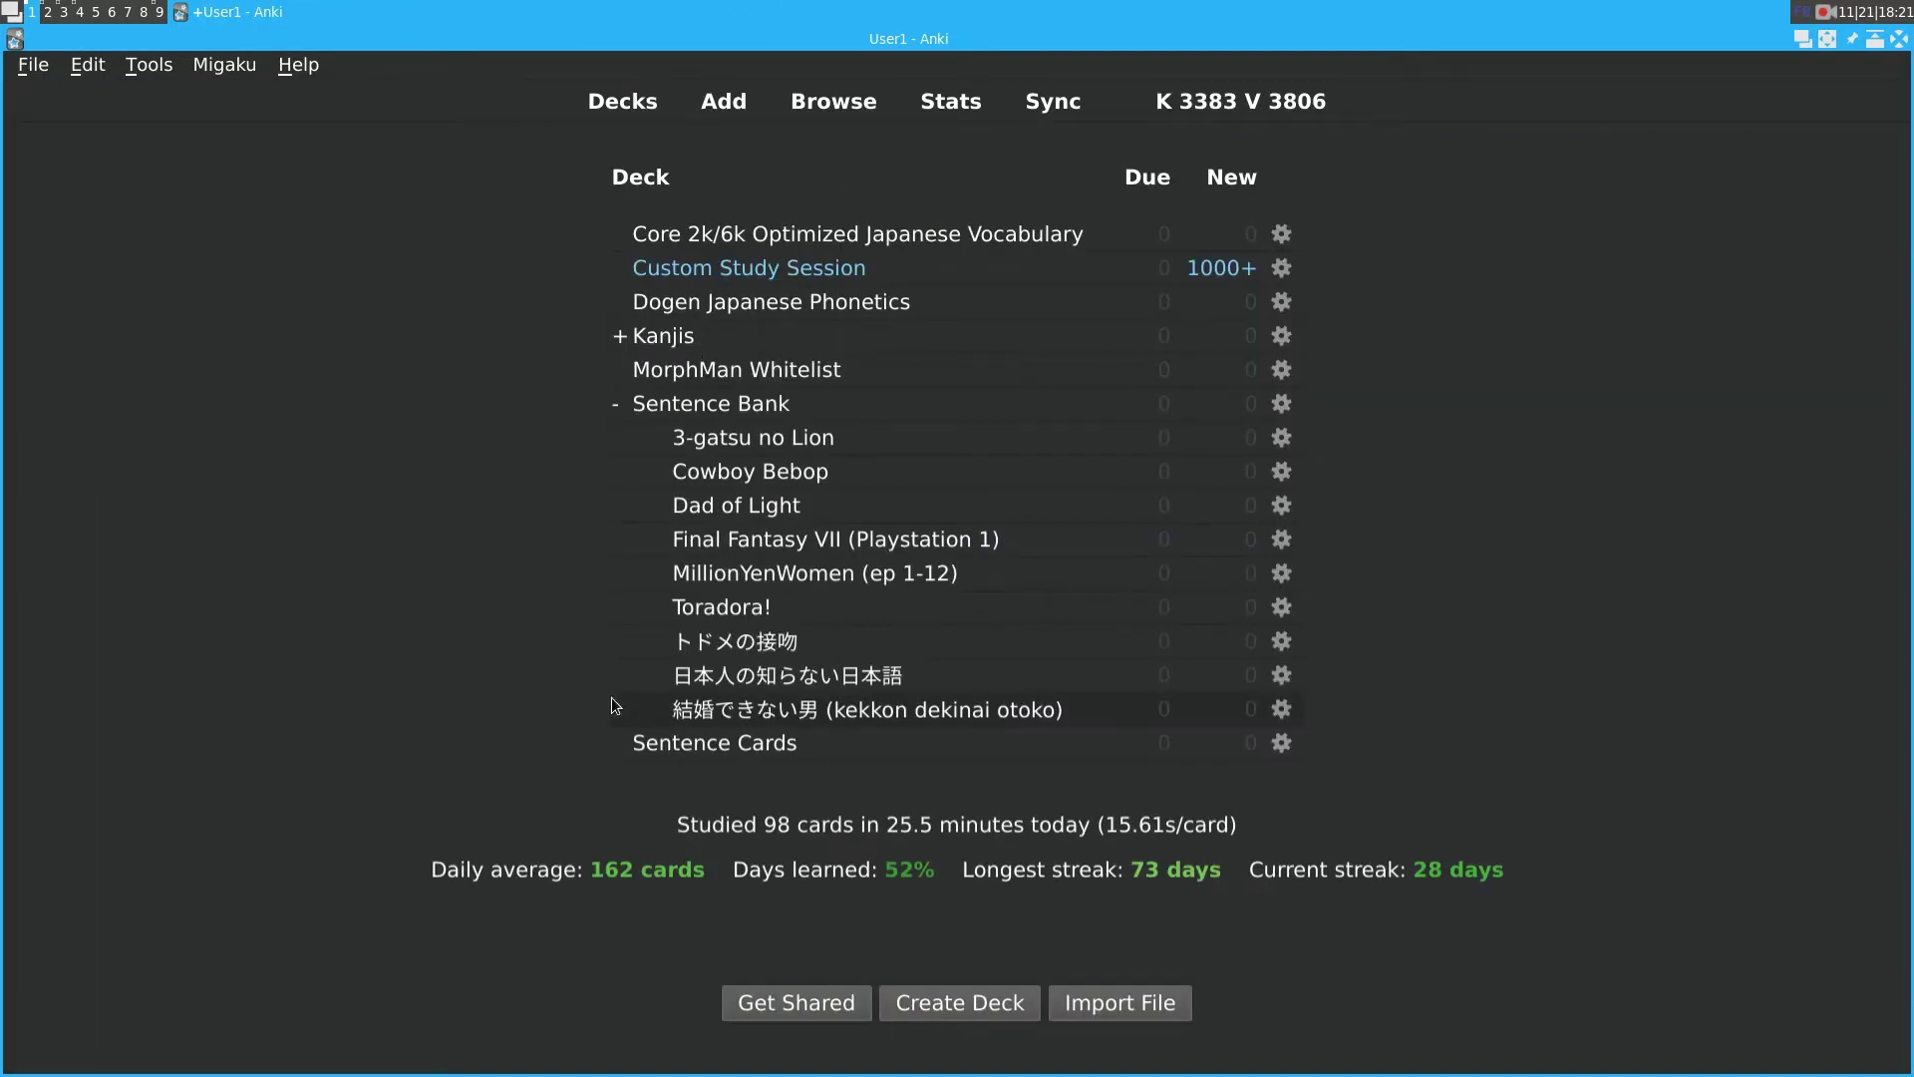
pyautogui.click(715, 743)
pyautogui.click(833, 102)
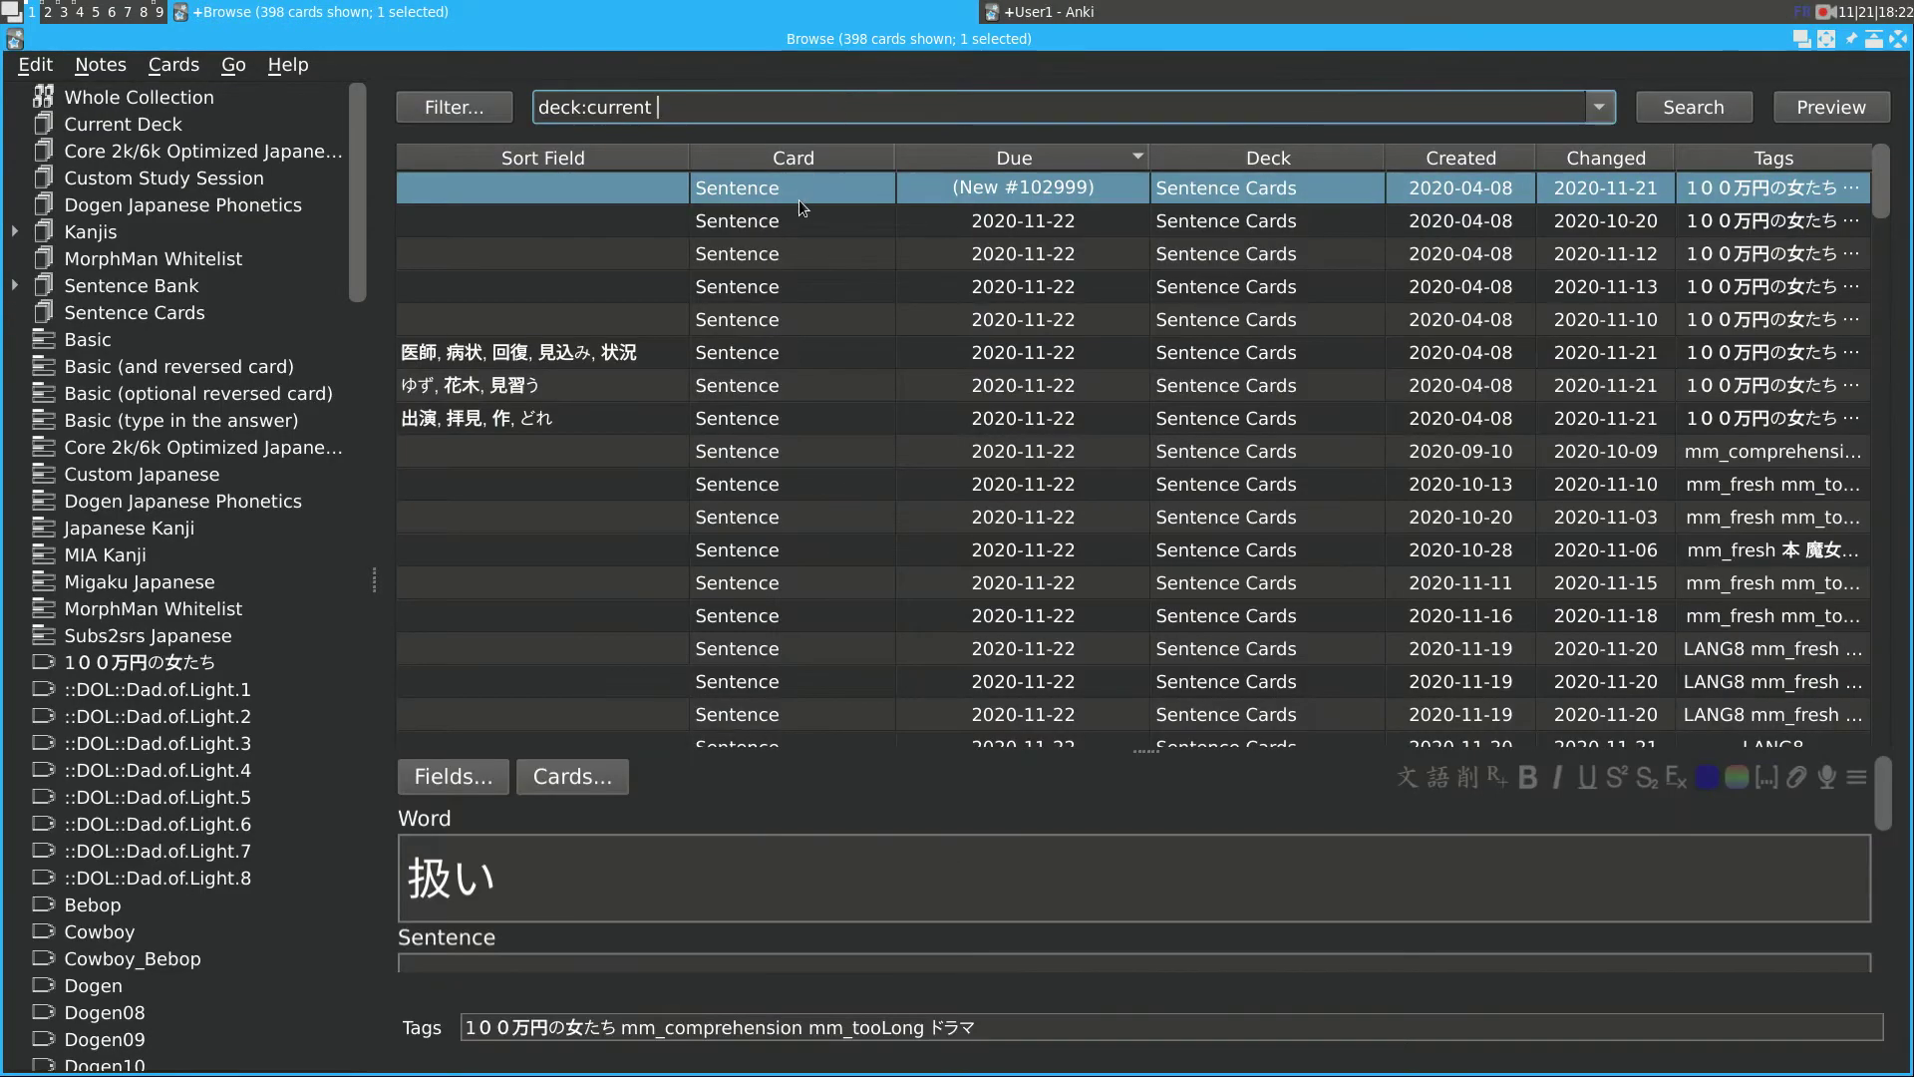
pyautogui.click(791, 192)
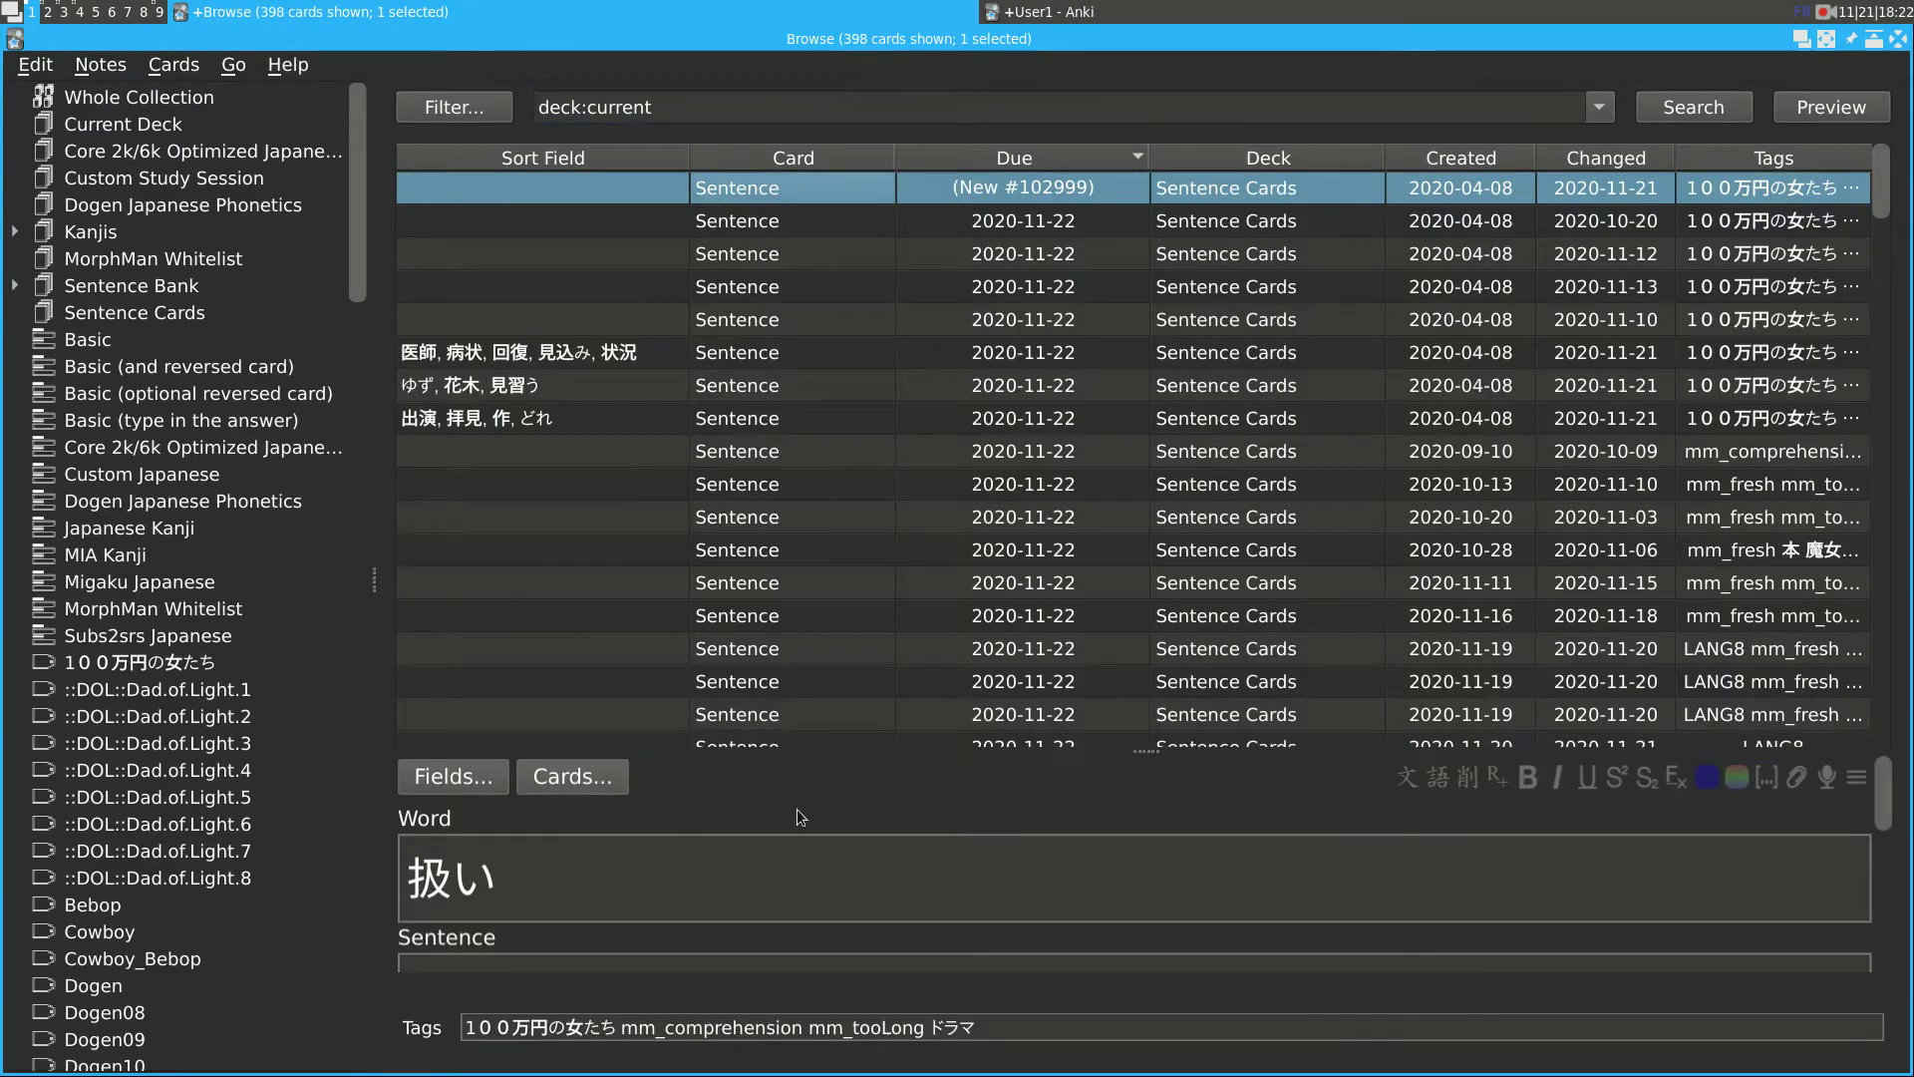
pyautogui.moveTo(1149, 751); pyautogui.dragTo(1171, 306)
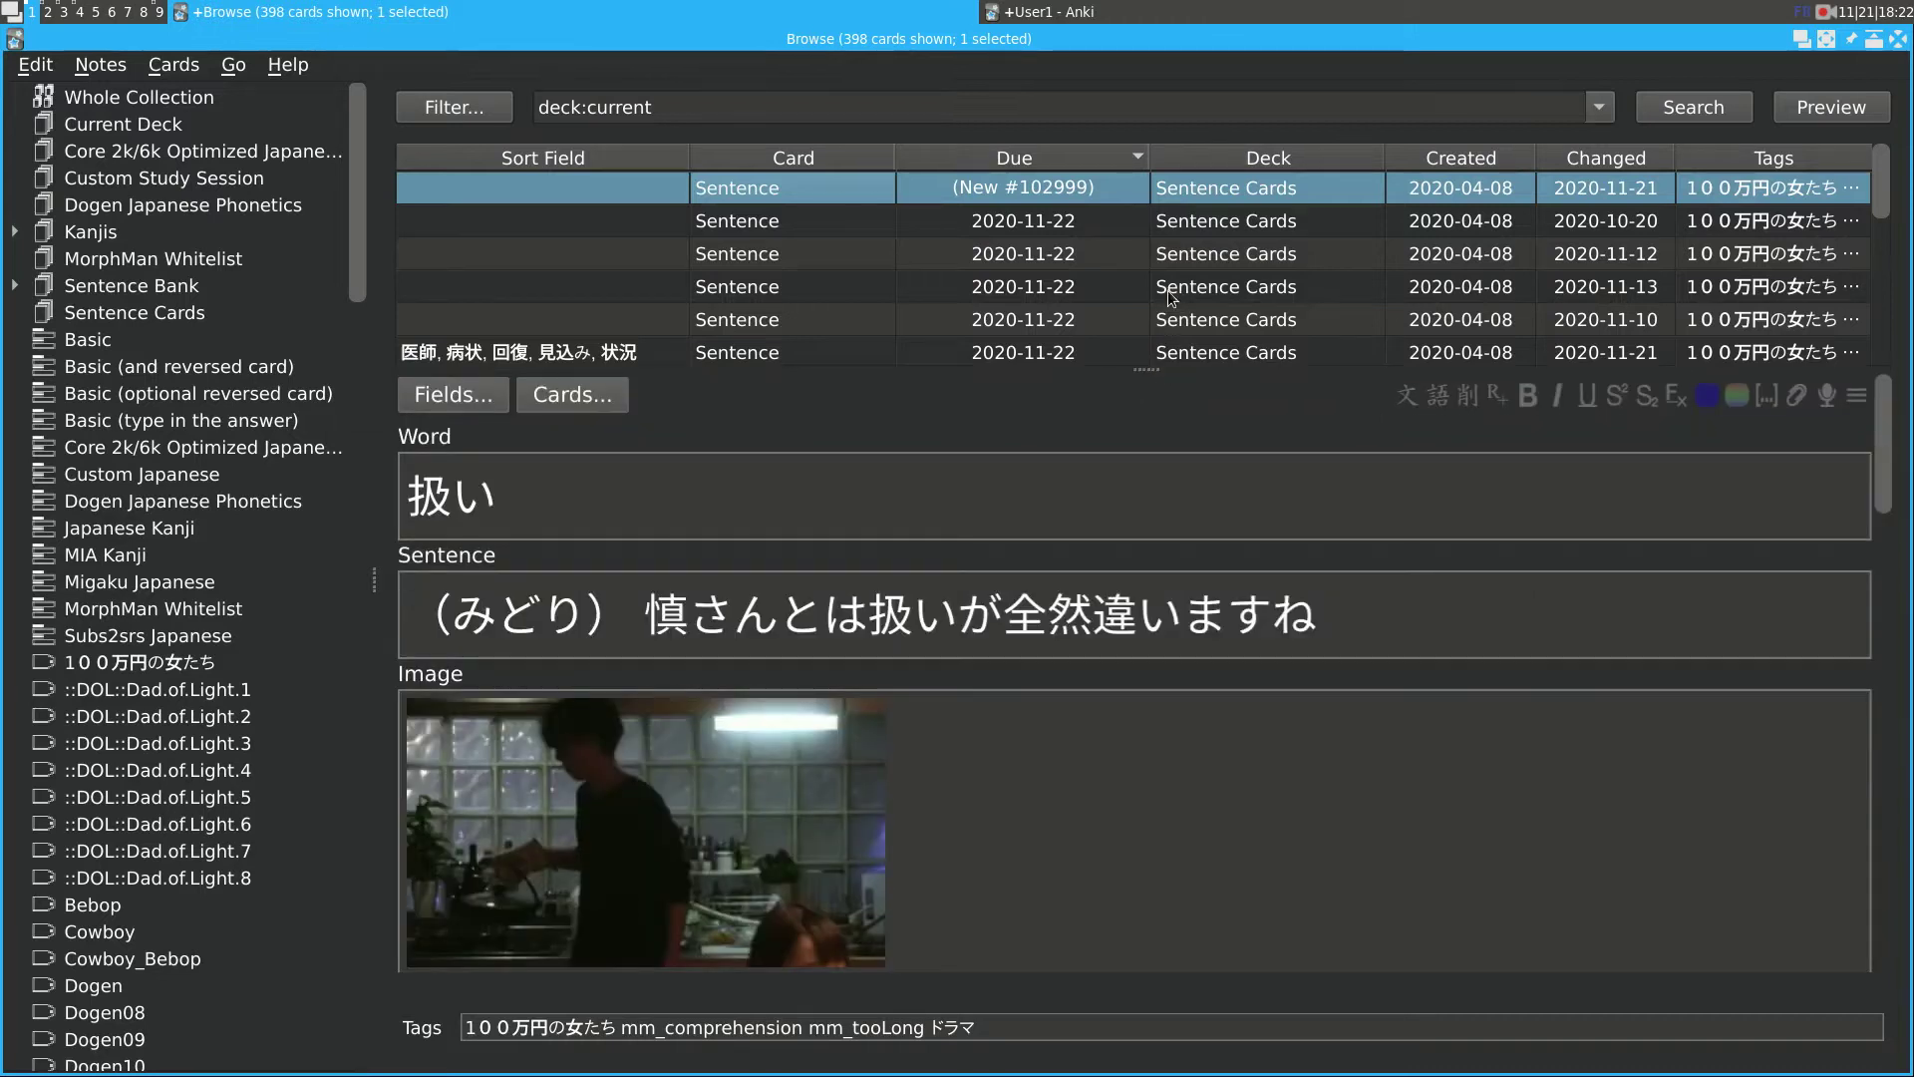
pyautogui.click(574, 495)
pyautogui.moveTo(574, 494); pyautogui.dragTo(409, 493)
pyautogui.click(659, 510)
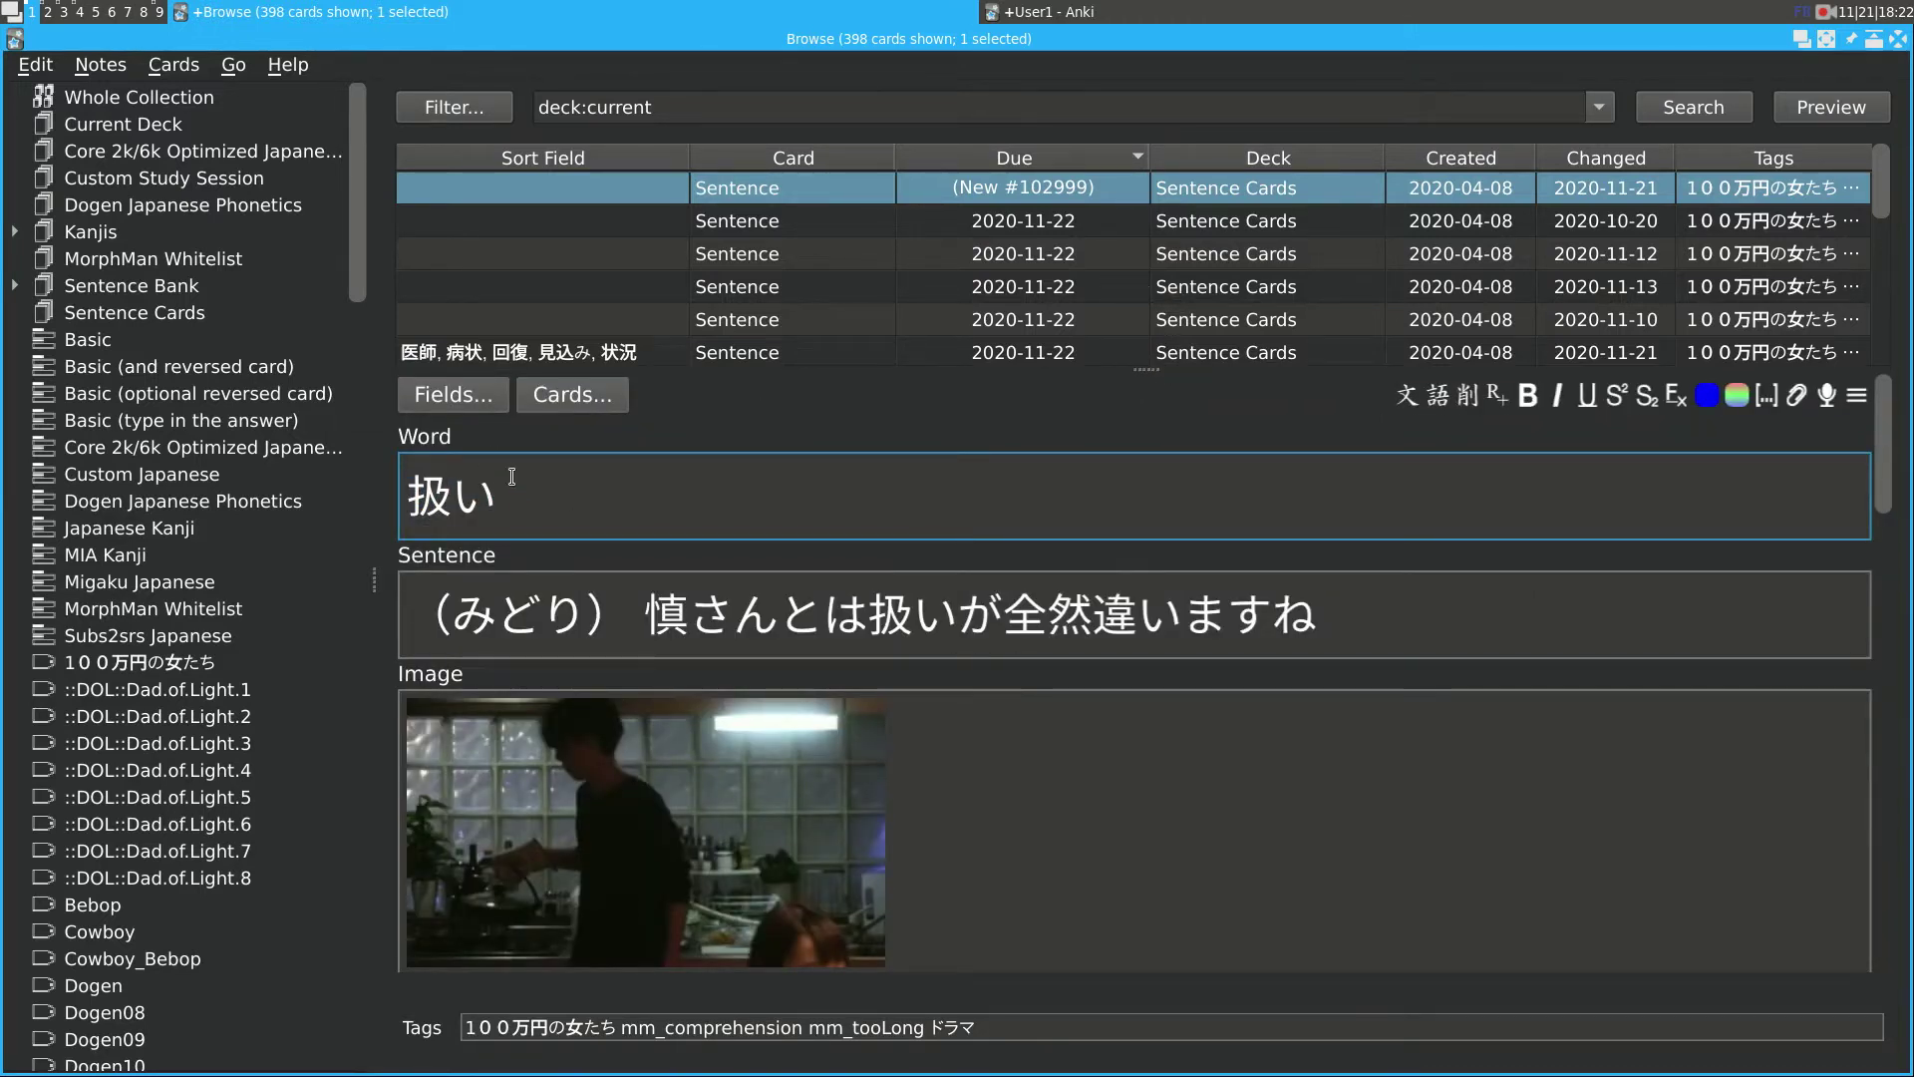
pyautogui.moveTo(864, 602); pyautogui.dragTo(955, 610)
# Review the first card's image, monolingual and bilingual word meanings, sentence audio and sentence translation fields.
pyautogui.scroll(-1, 981, 638)
pyautogui.scroll(-1, 978, 709)
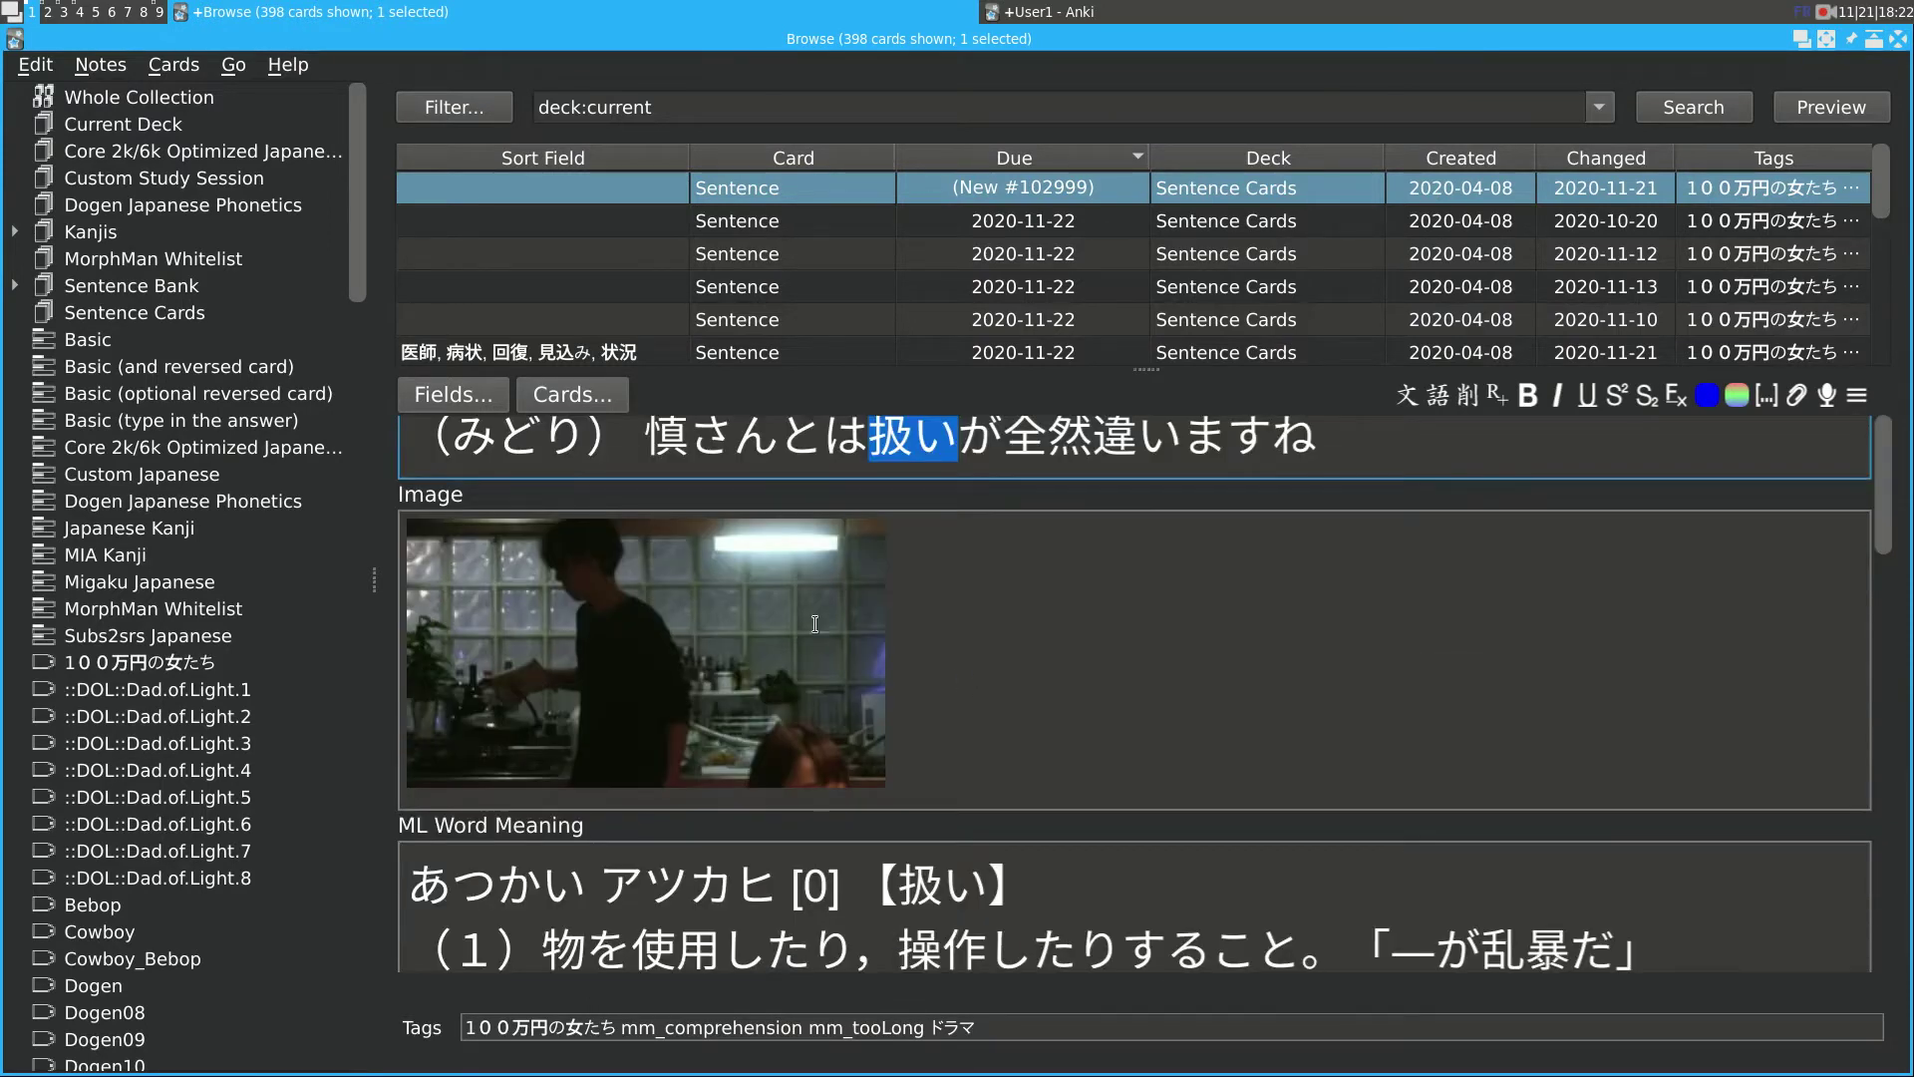
pyautogui.scroll(-4, 738, 628)
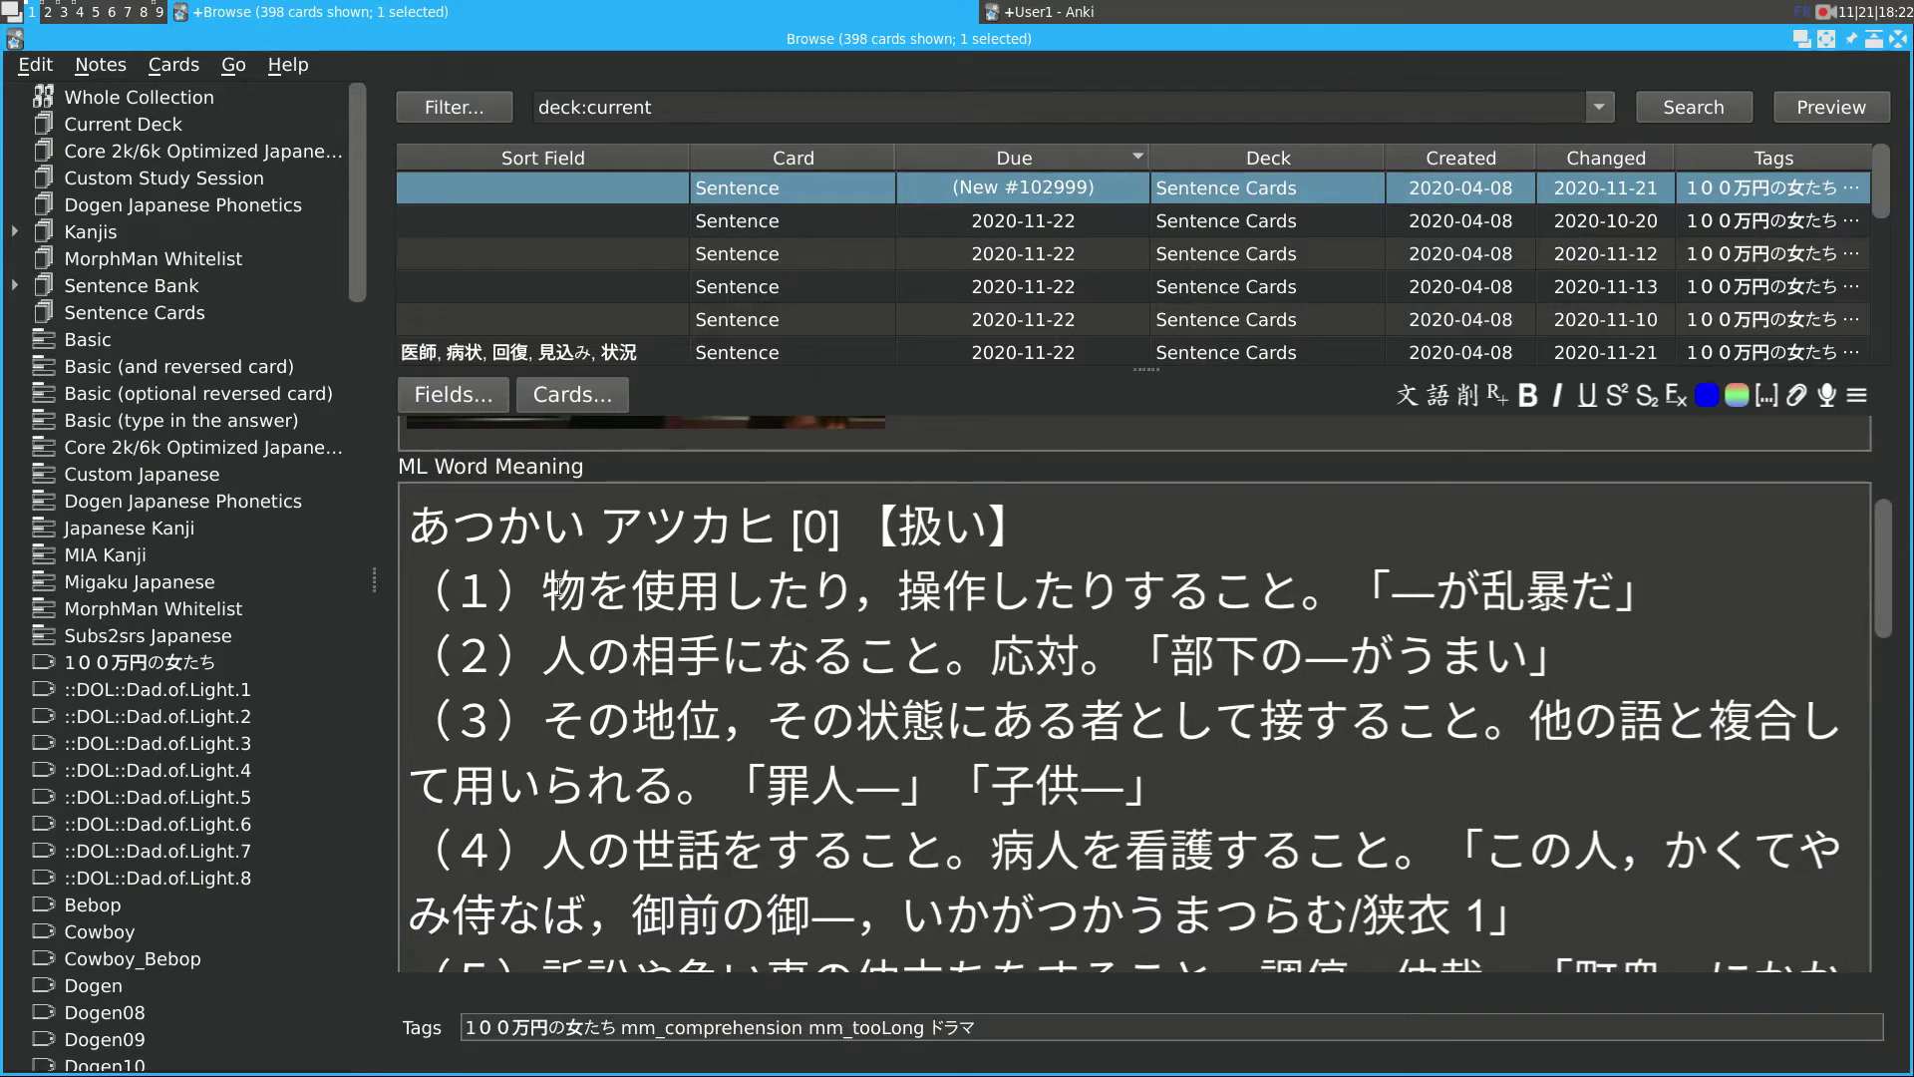
pyautogui.scroll(-8, 604, 604)
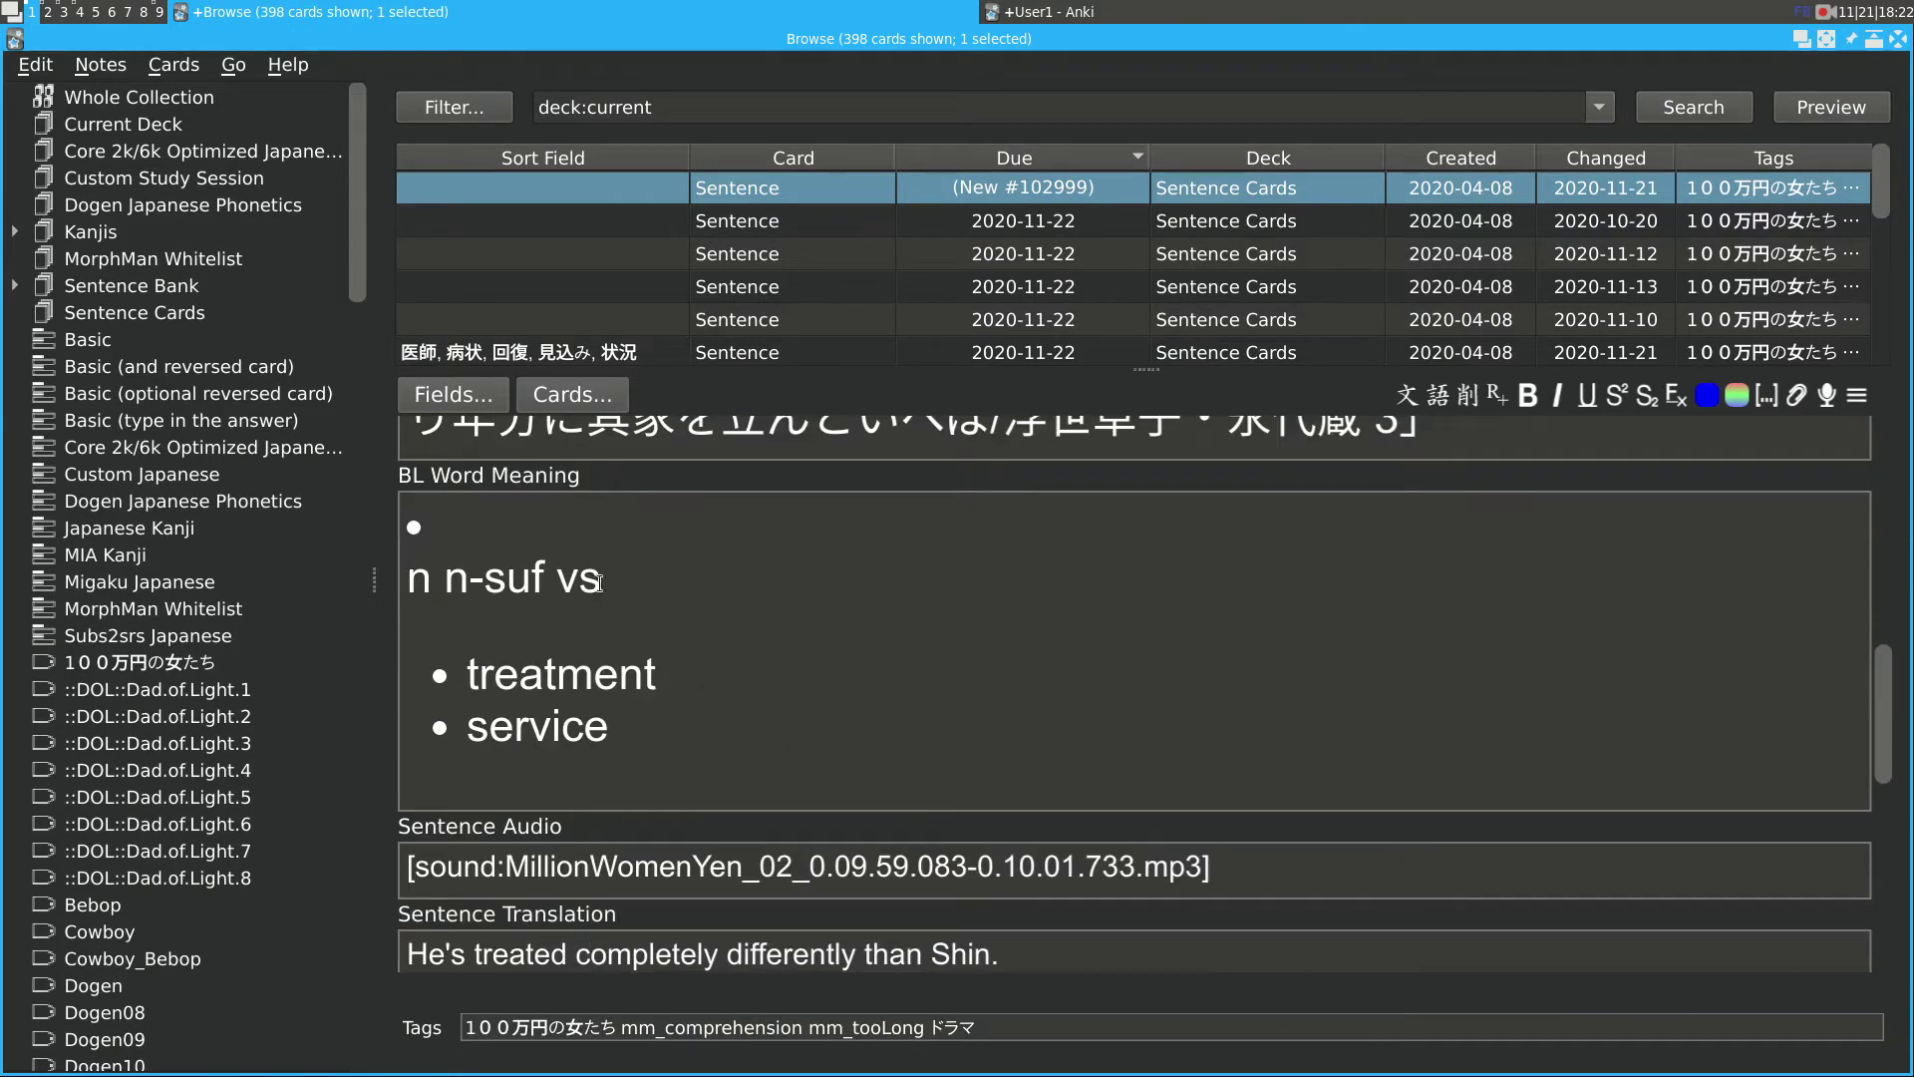
pyautogui.scroll(-1, 896, 623)
pyautogui.scroll(-1, 896, 622)
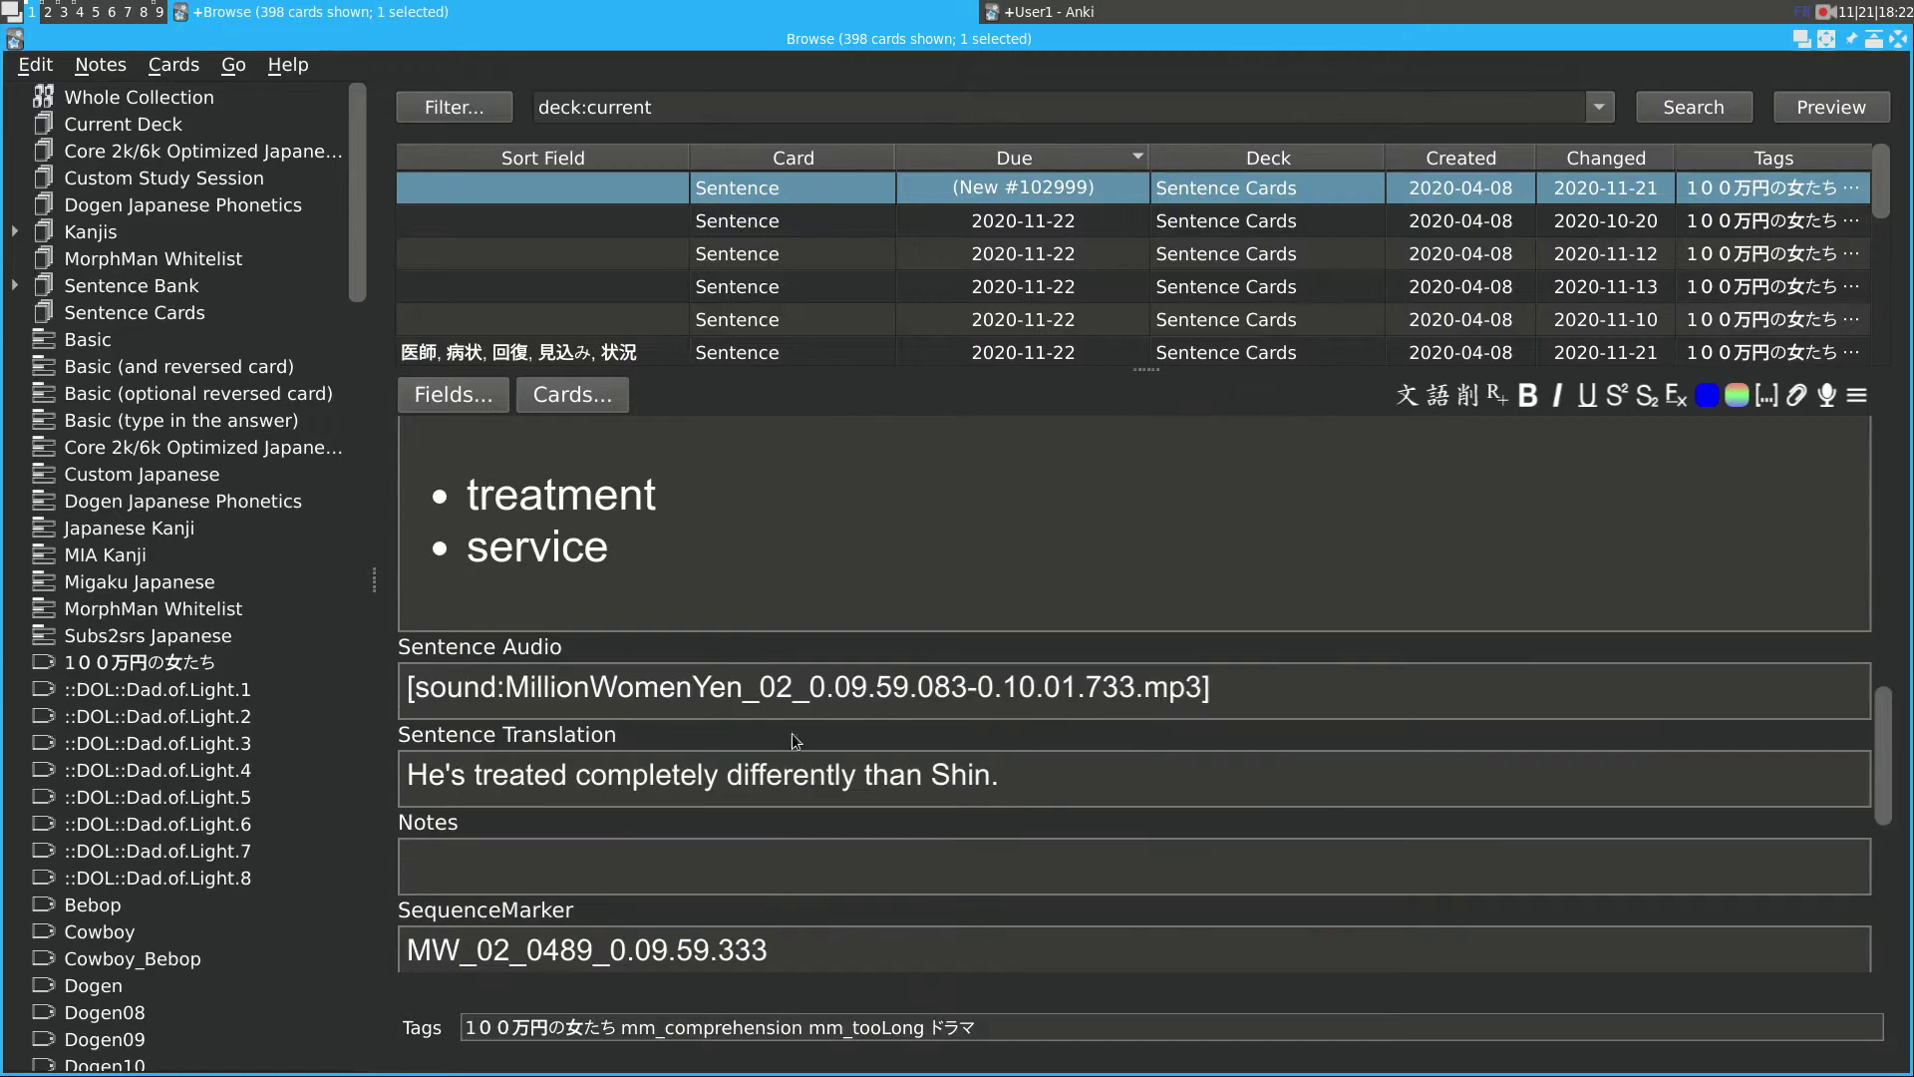
pyautogui.scroll(-2, 441, 638)
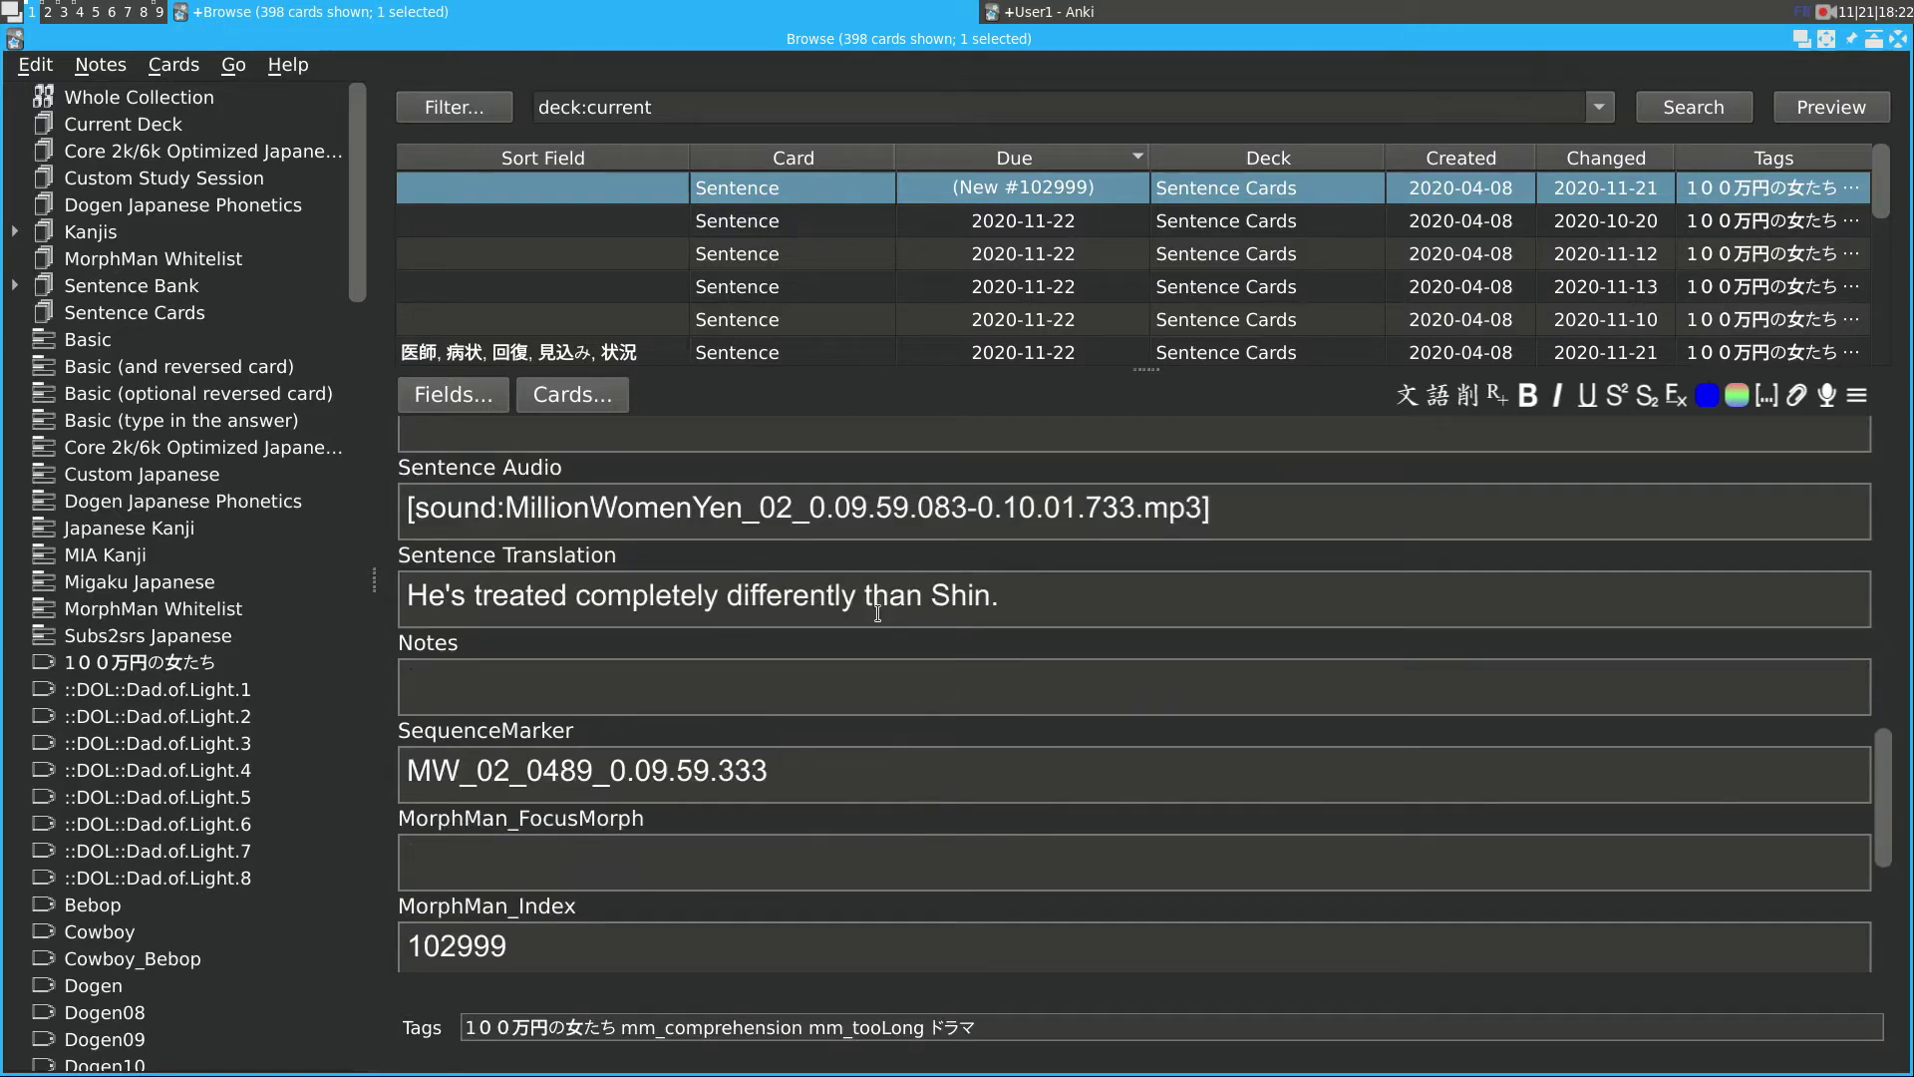
pyautogui.scroll(-1, 941, 626)
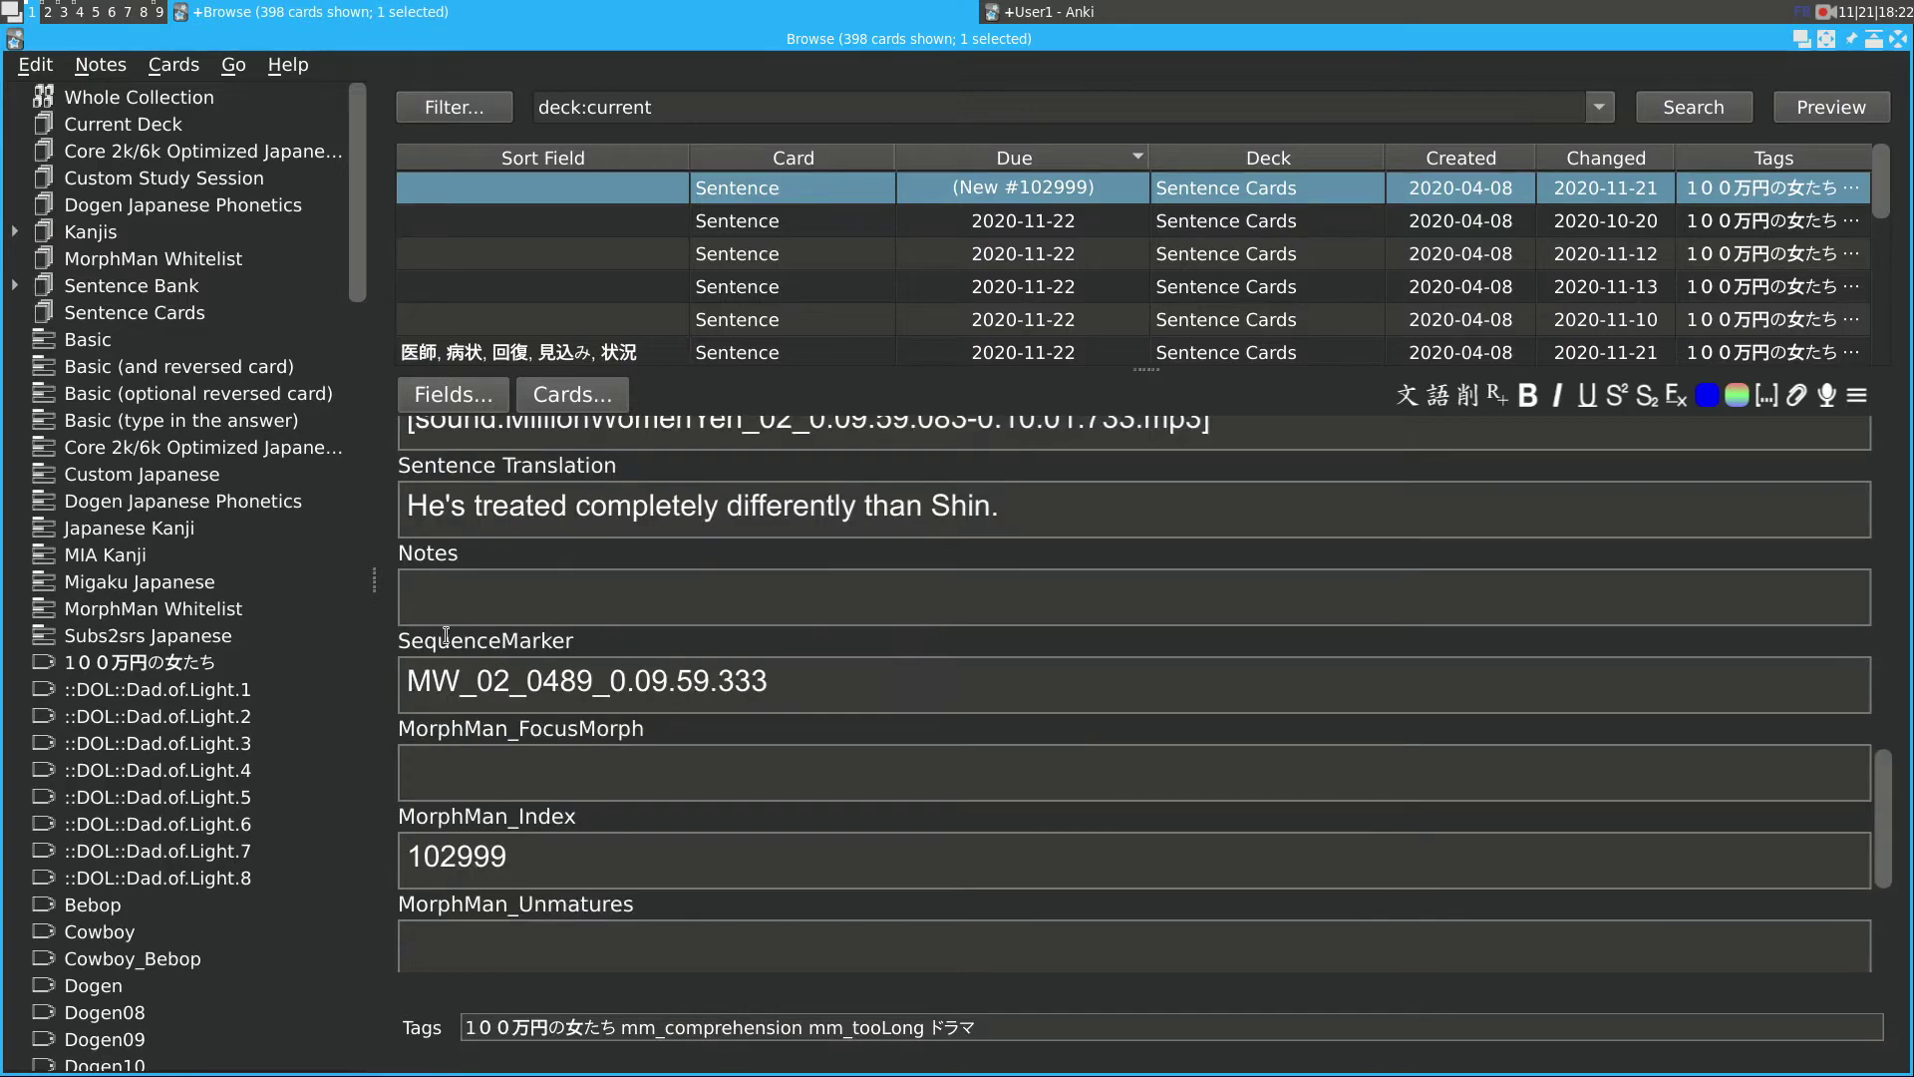
# Examine the first card's SequenceMarker and MorphMan fields, return to its first fields, and close the card browser.
pyautogui.click(461, 682)
pyautogui.moveTo(461, 682); pyautogui.dragTo(790, 680)
pyautogui.click(786, 686)
pyautogui.scroll(-2, 841, 673)
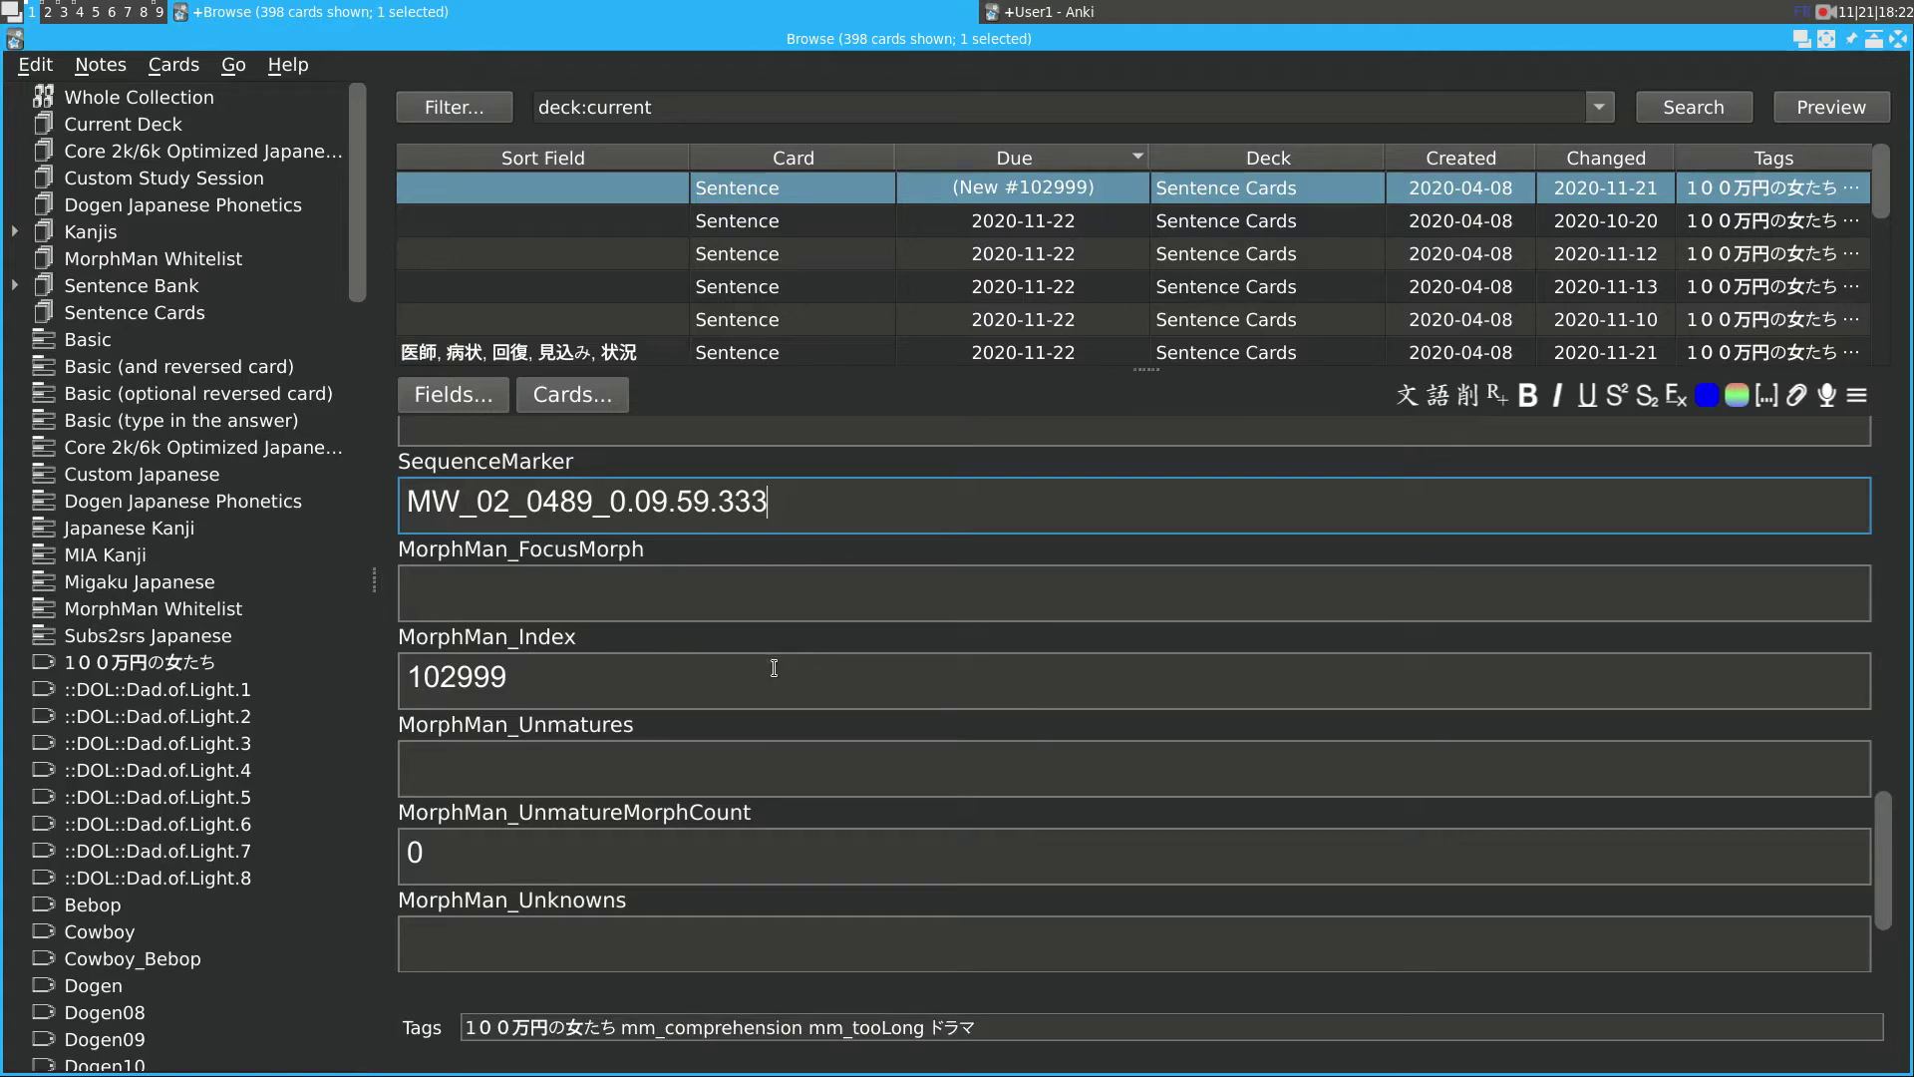
pyautogui.scroll(15, 764, 667)
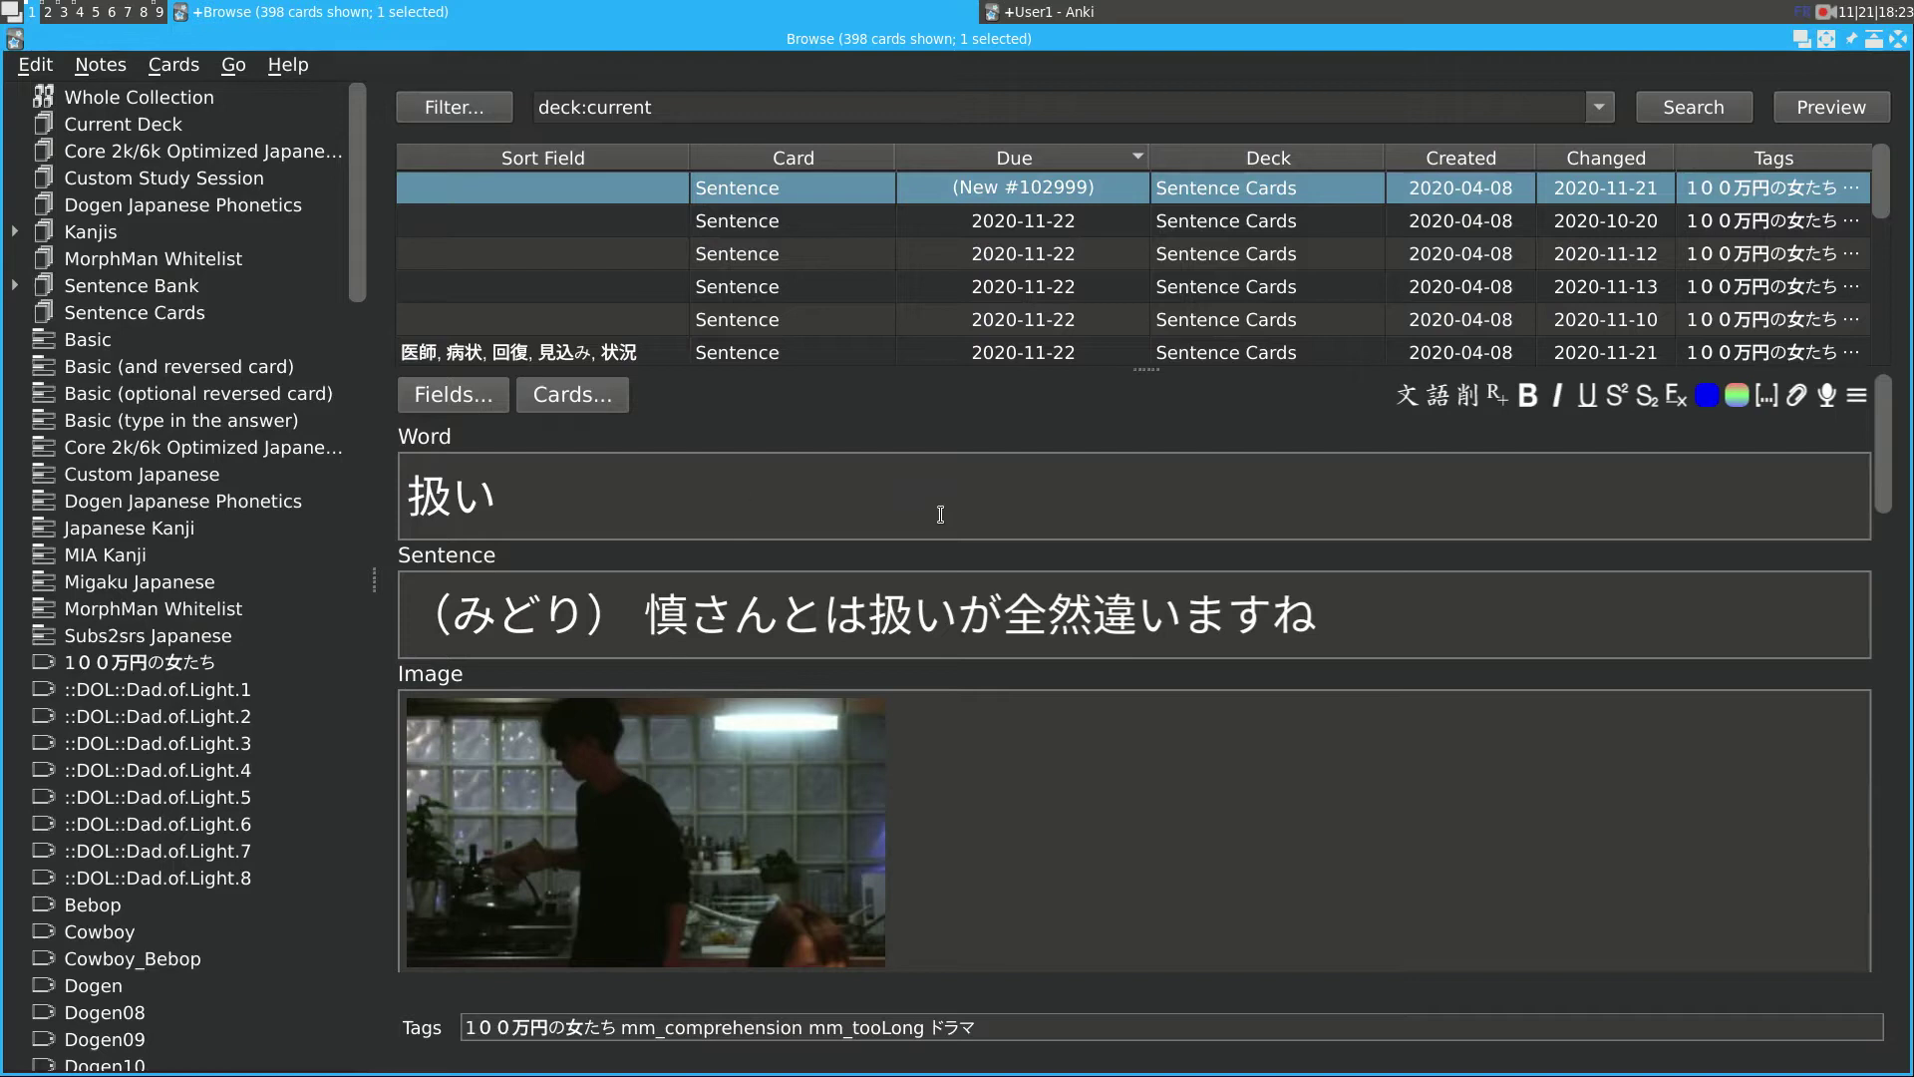
pyautogui.press('Escape')
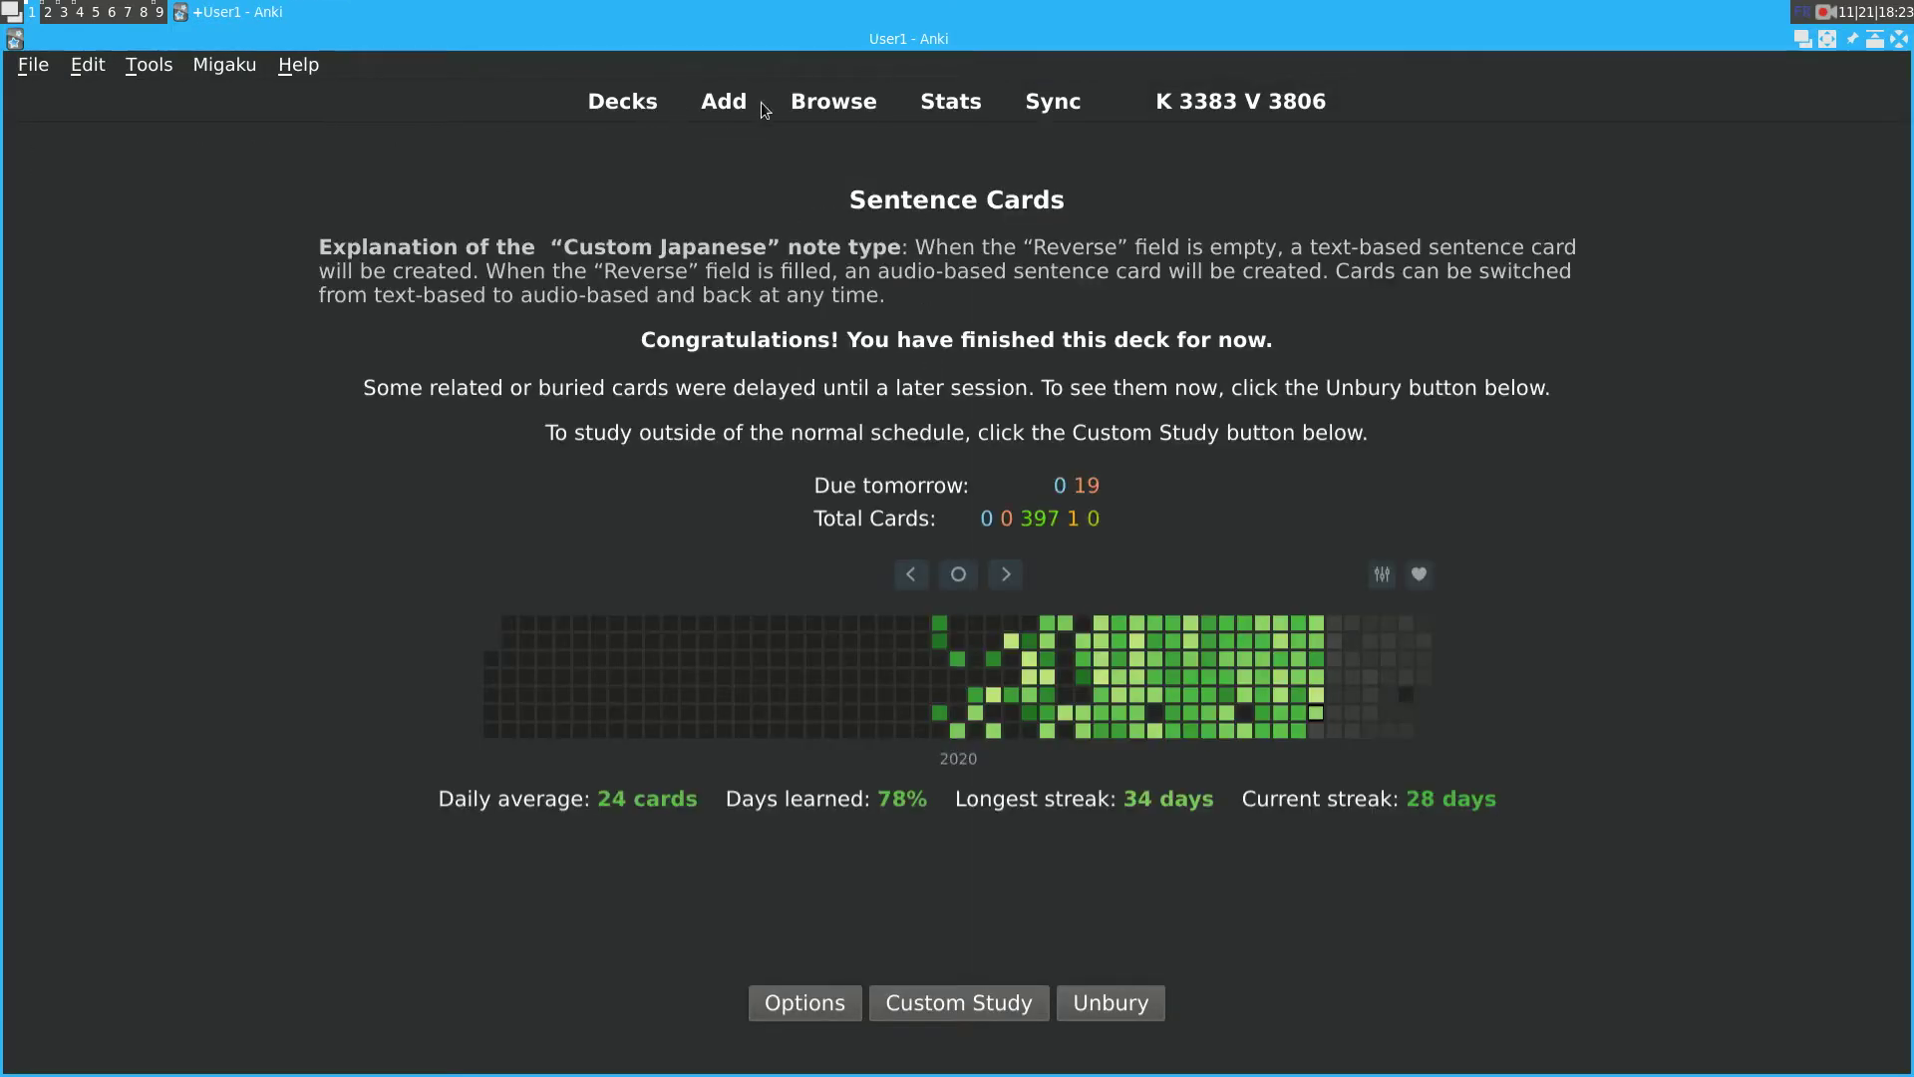
# Browse the cards of the 結婚できない男 (kekkon dekinai otoko) deck and examine the first note's Expression, Focus and Snapshot fields.
pyautogui.click(653, 104)
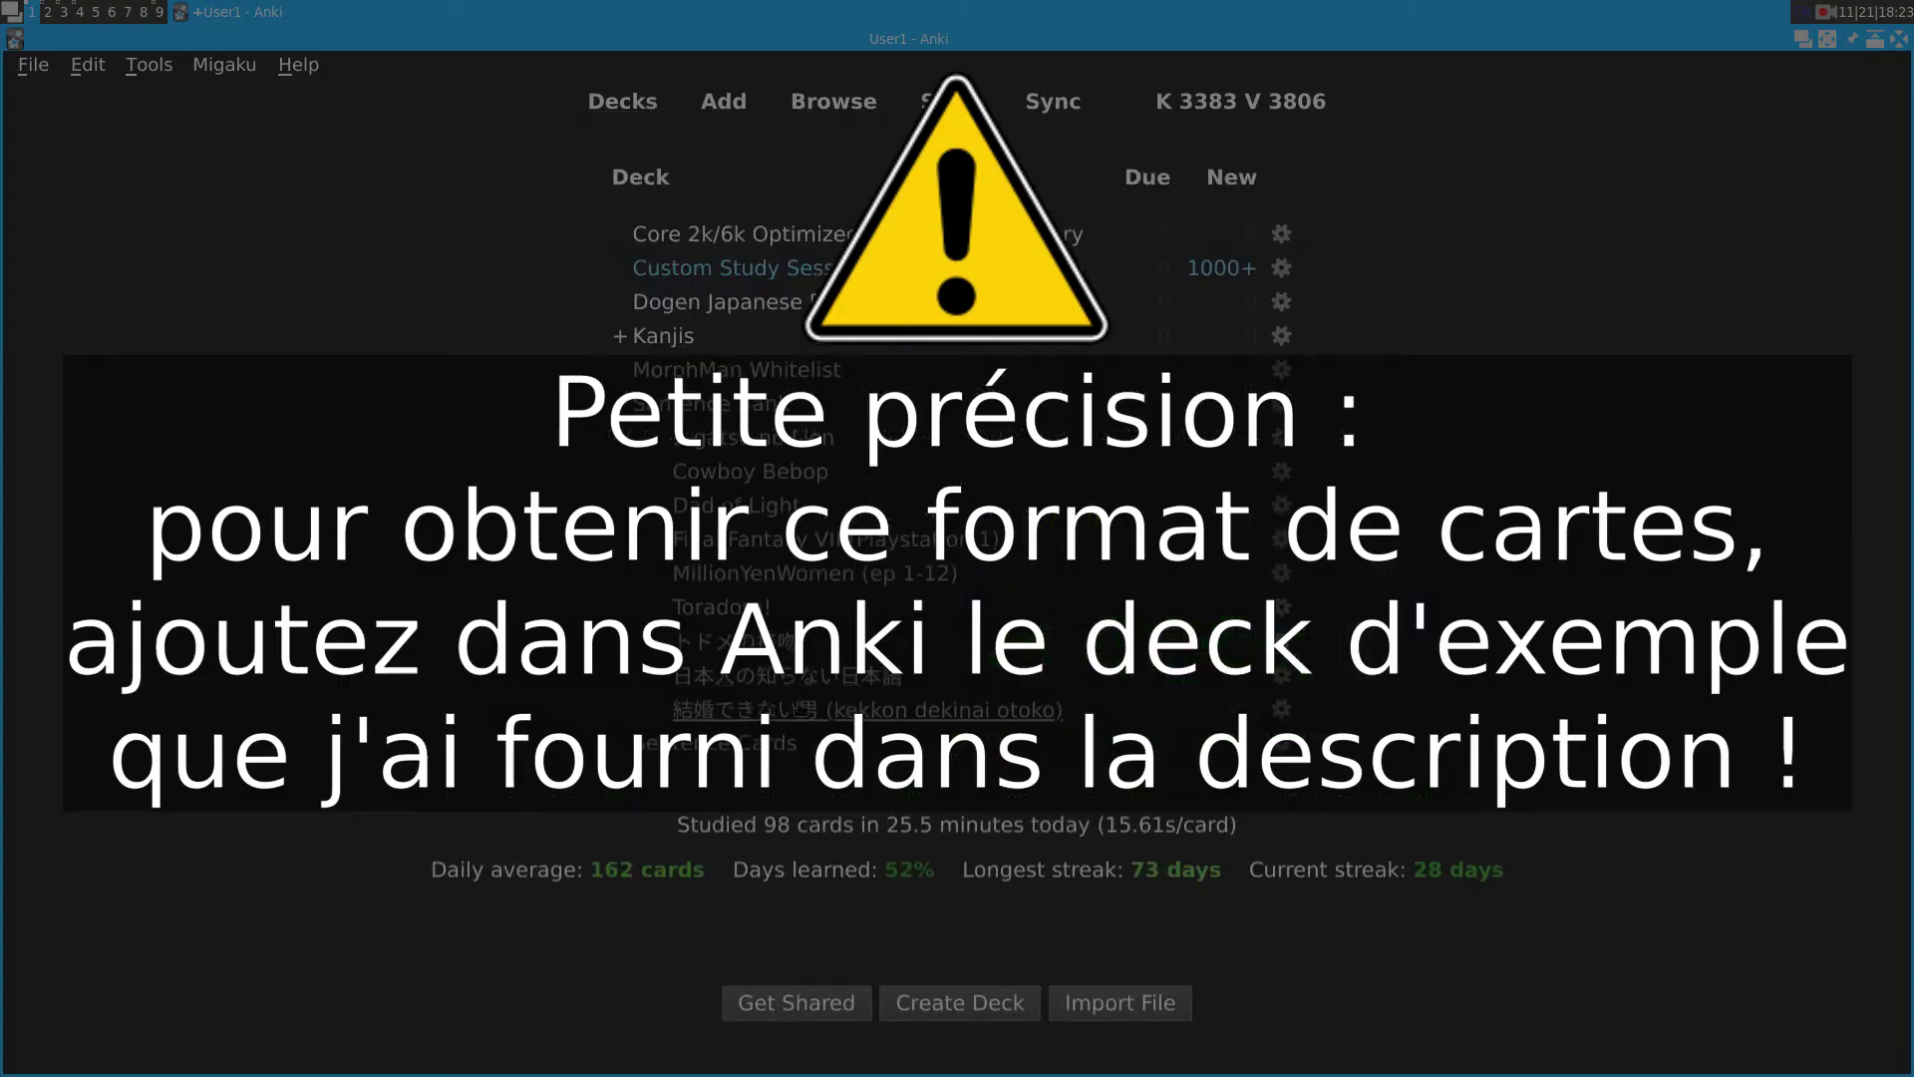
pyautogui.click(801, 710)
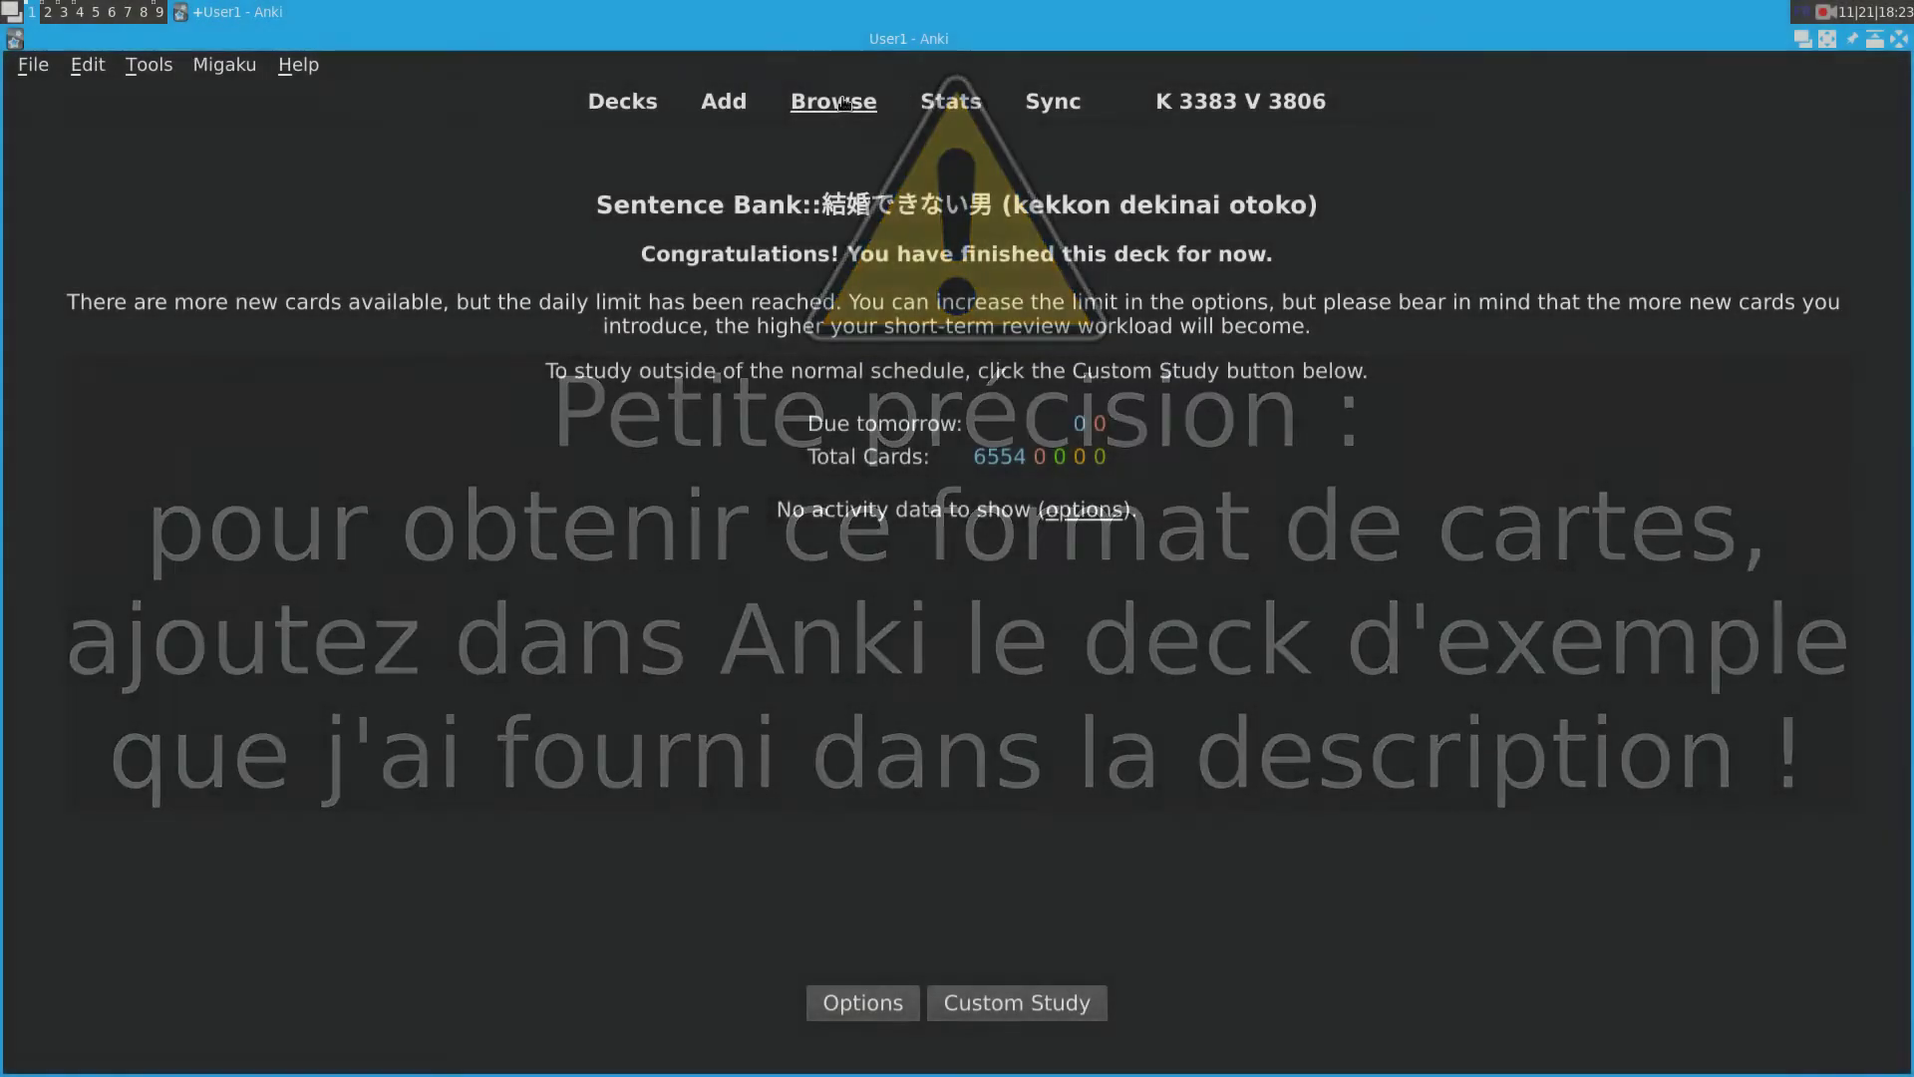
pyautogui.click(844, 102)
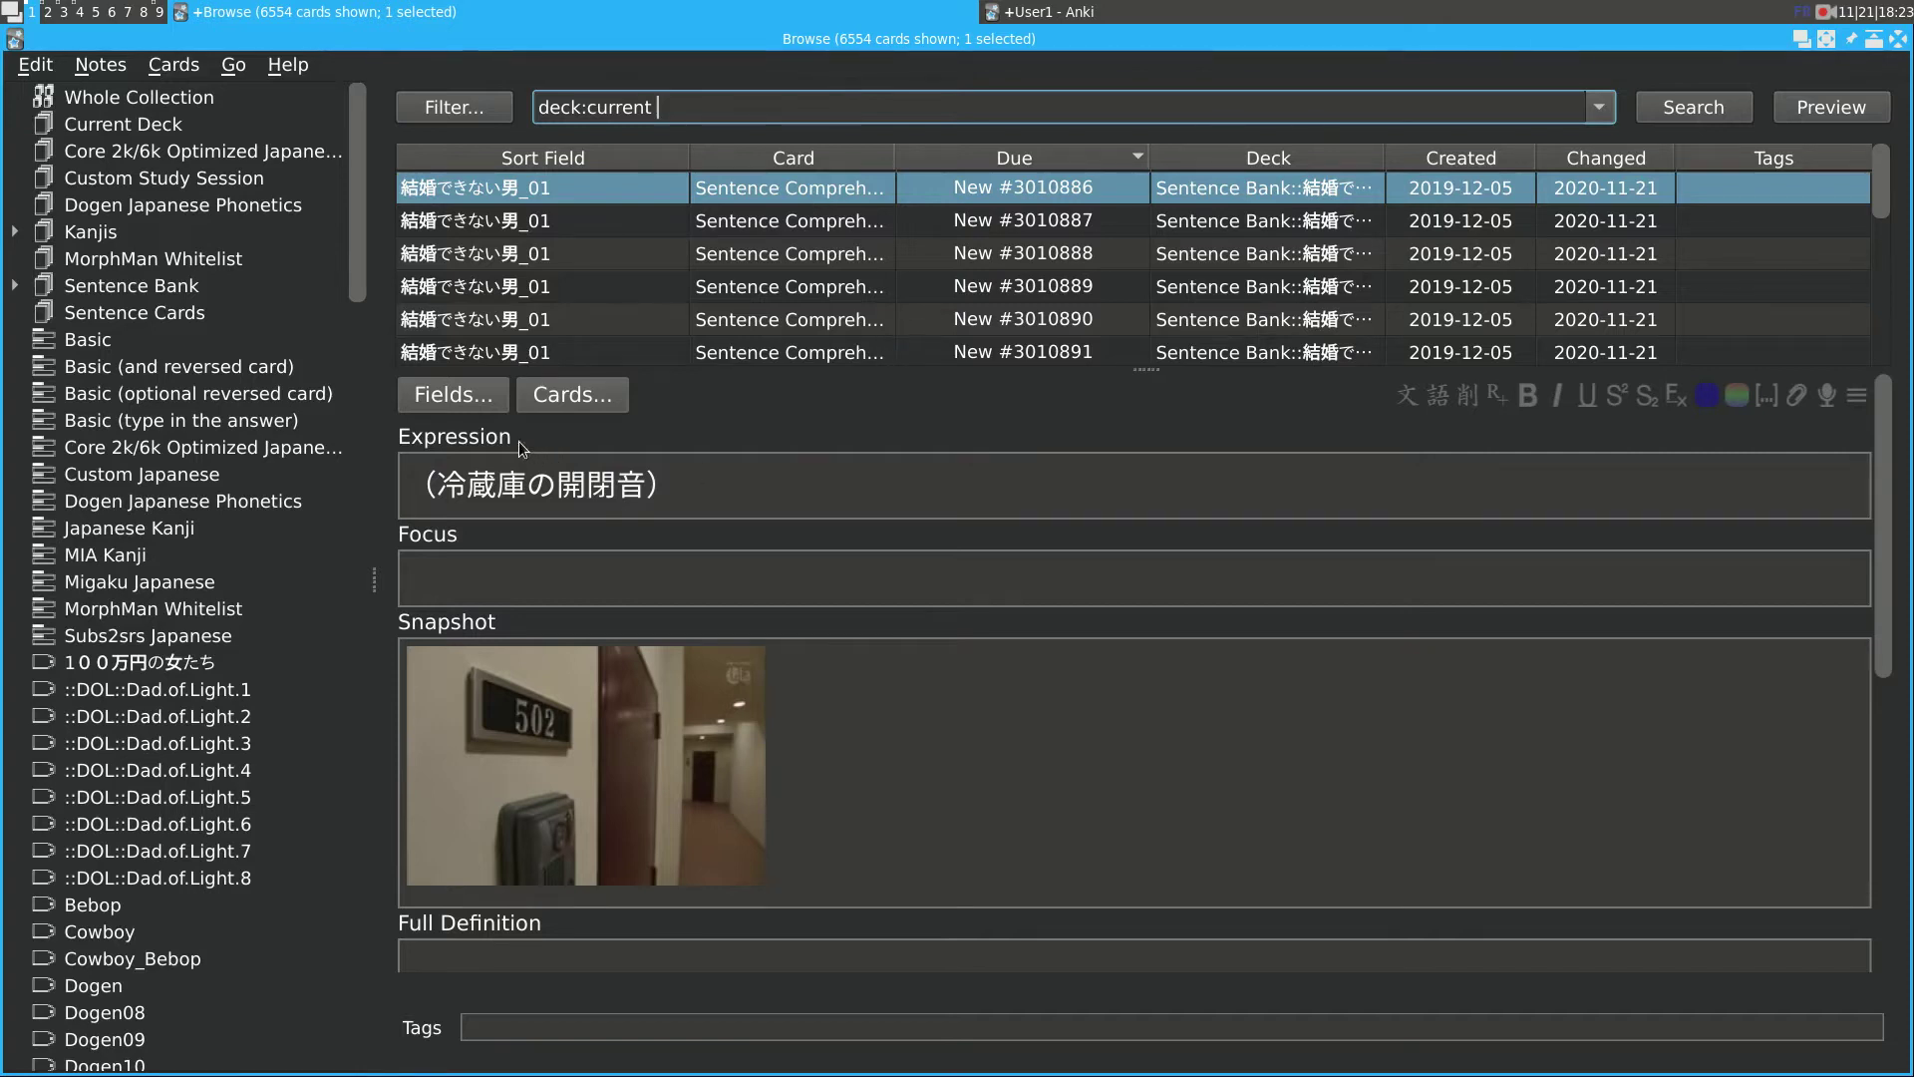
pyautogui.click(687, 484)
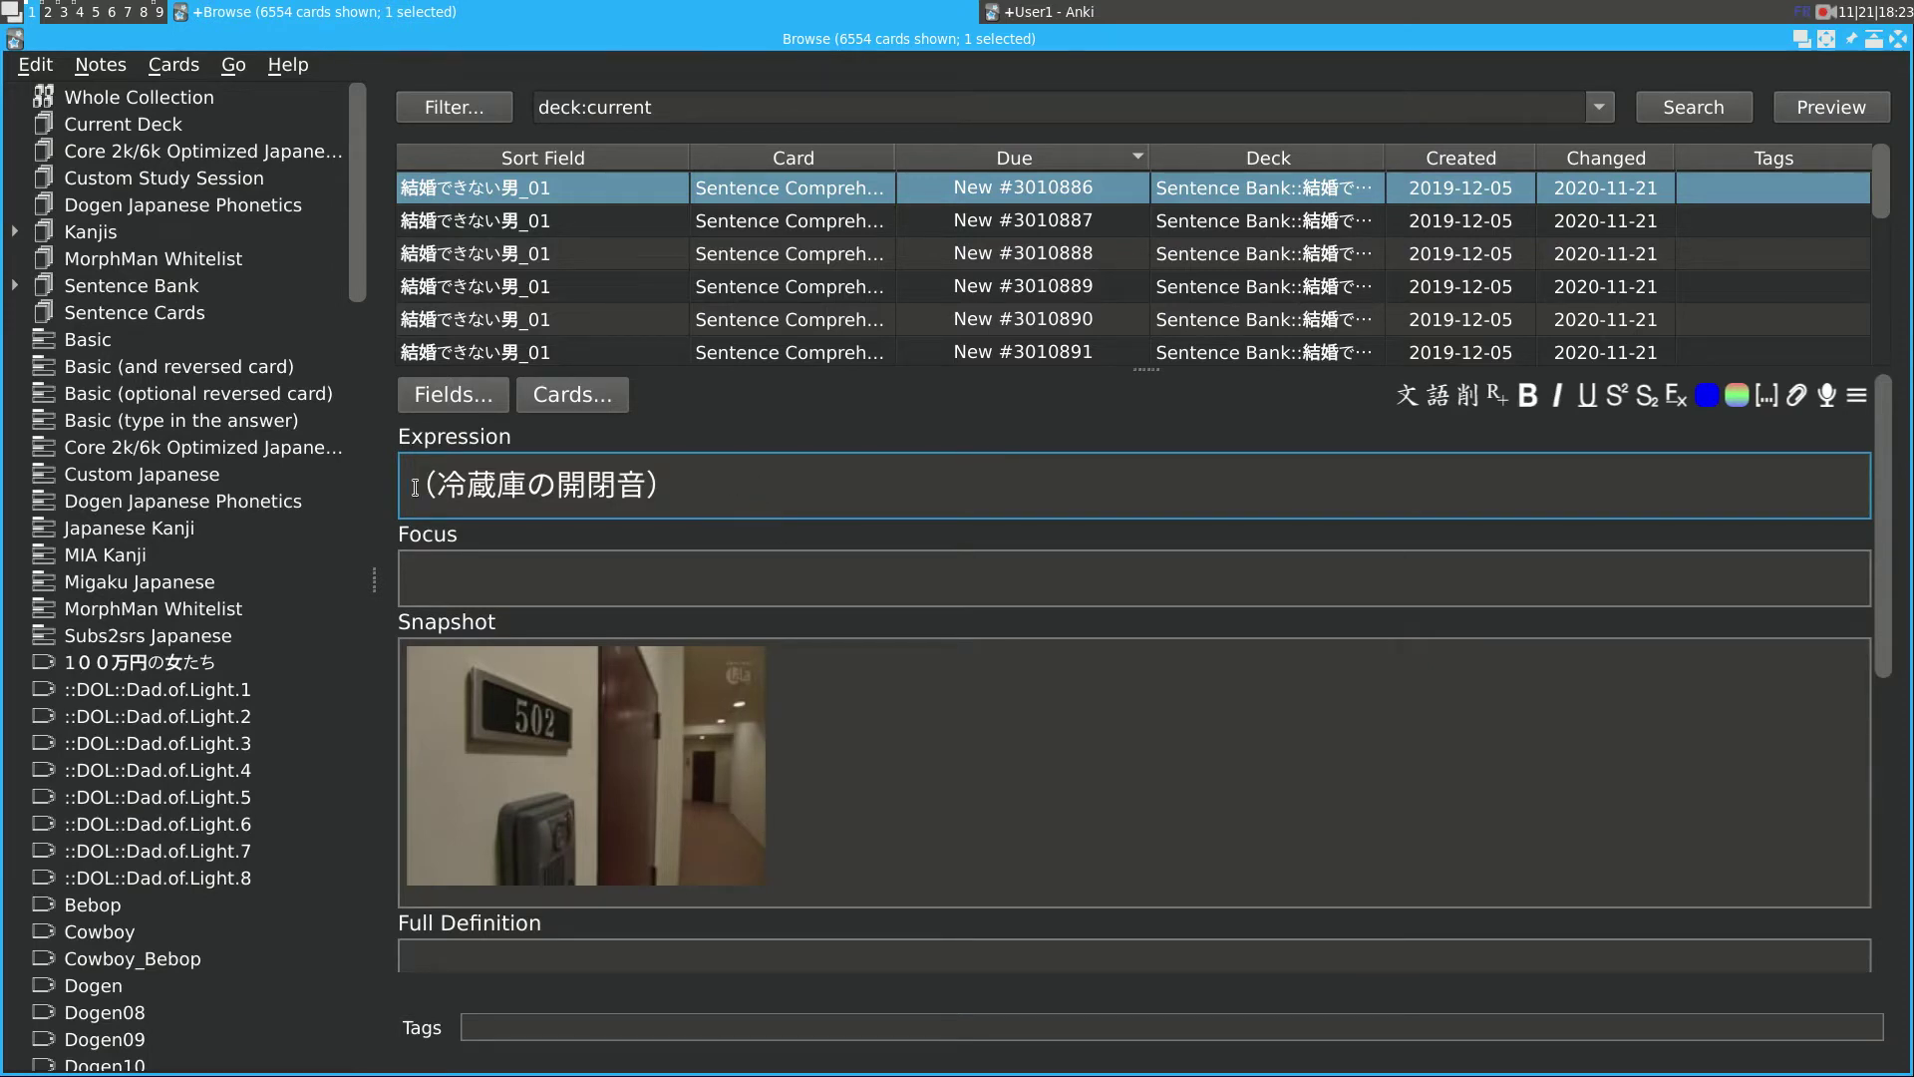
pyautogui.moveTo(414, 488)
pyautogui.mouseDown()
pyautogui.moveTo(712, 486)
pyautogui.moveTo(416, 496)
pyautogui.mouseUp()
pyautogui.click(713, 487)
pyautogui.click(794, 487)
pyautogui.scroll(-3, 743, 479)
pyautogui.scroll(3, 842, 495)
pyautogui.moveTo(761, 688); pyautogui.dragTo(563, 687)
pyautogui.click(995, 680)
pyautogui.scroll(-4, 958, 656)
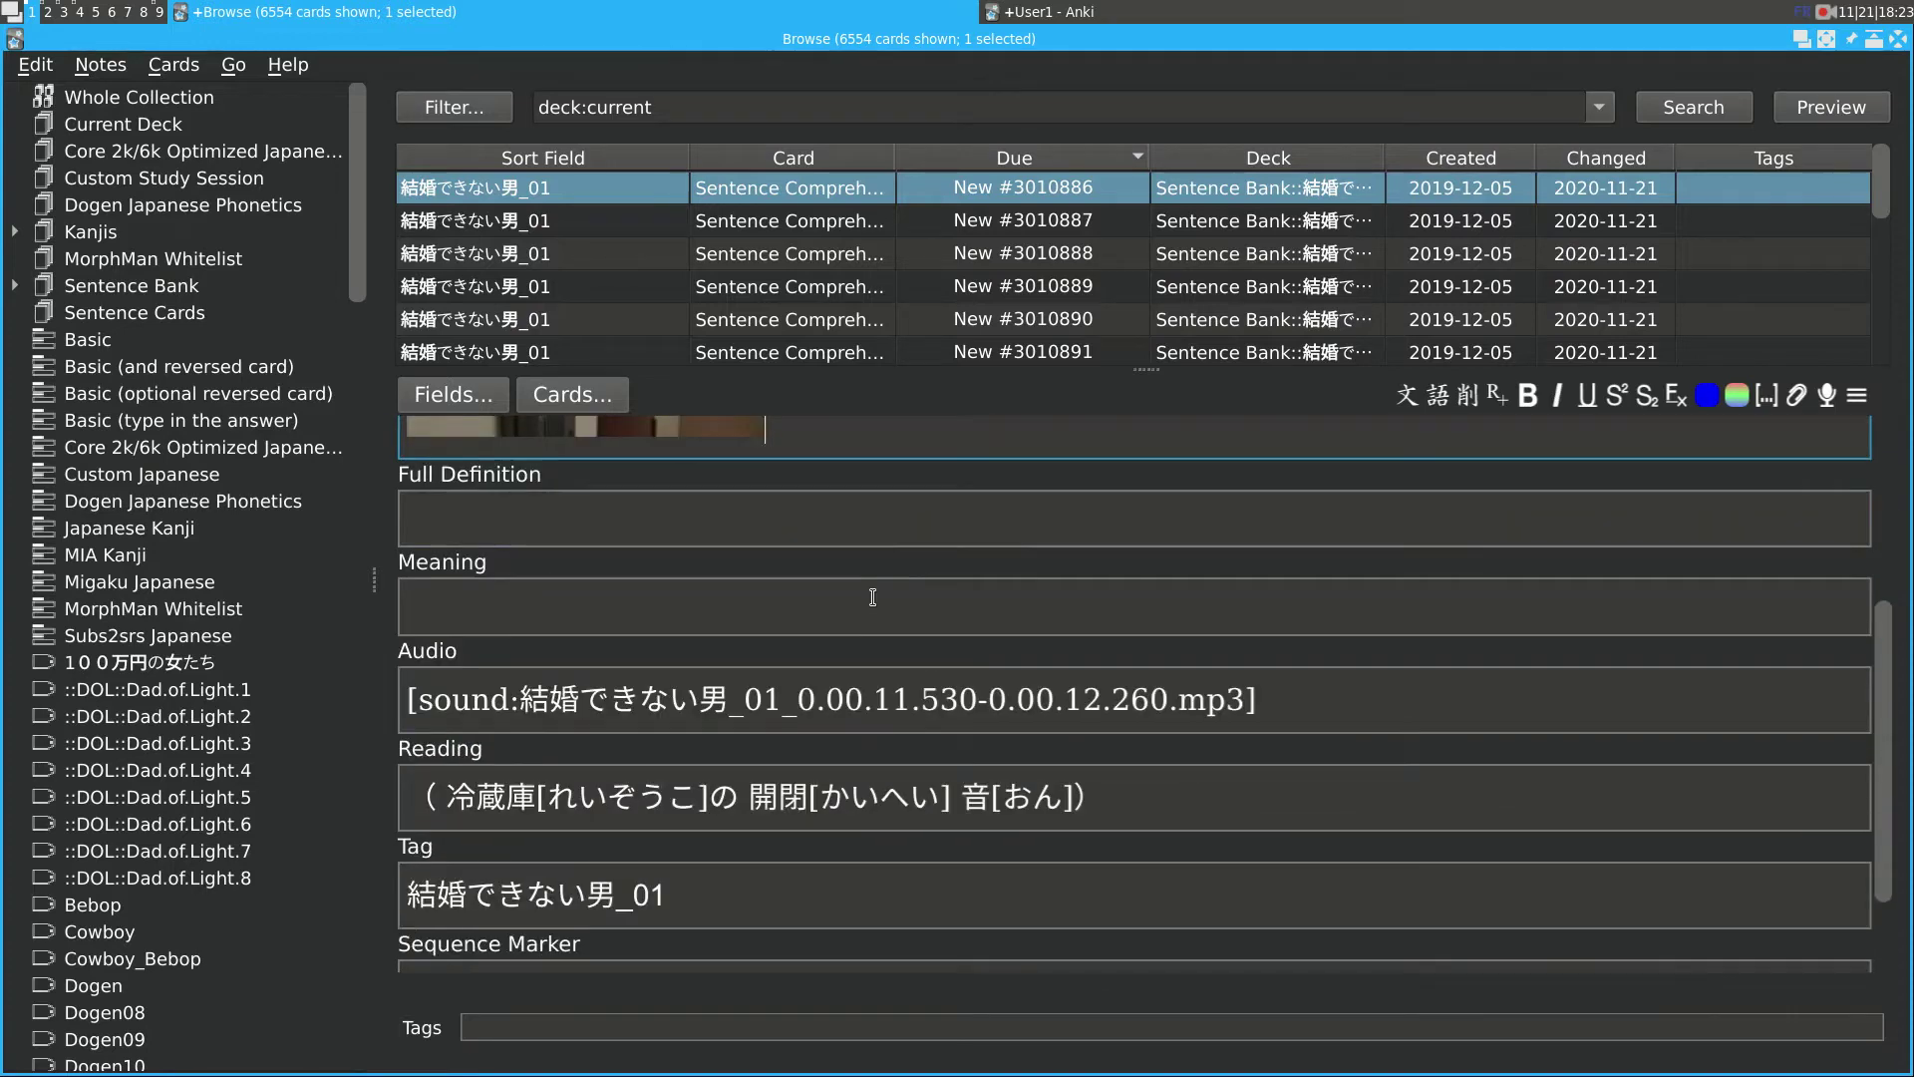
# Examine the first note's Audio, Reading, Tag and Sequence Marker fields.
pyautogui.click(1284, 701)
pyautogui.scroll(-2, 1073, 701)
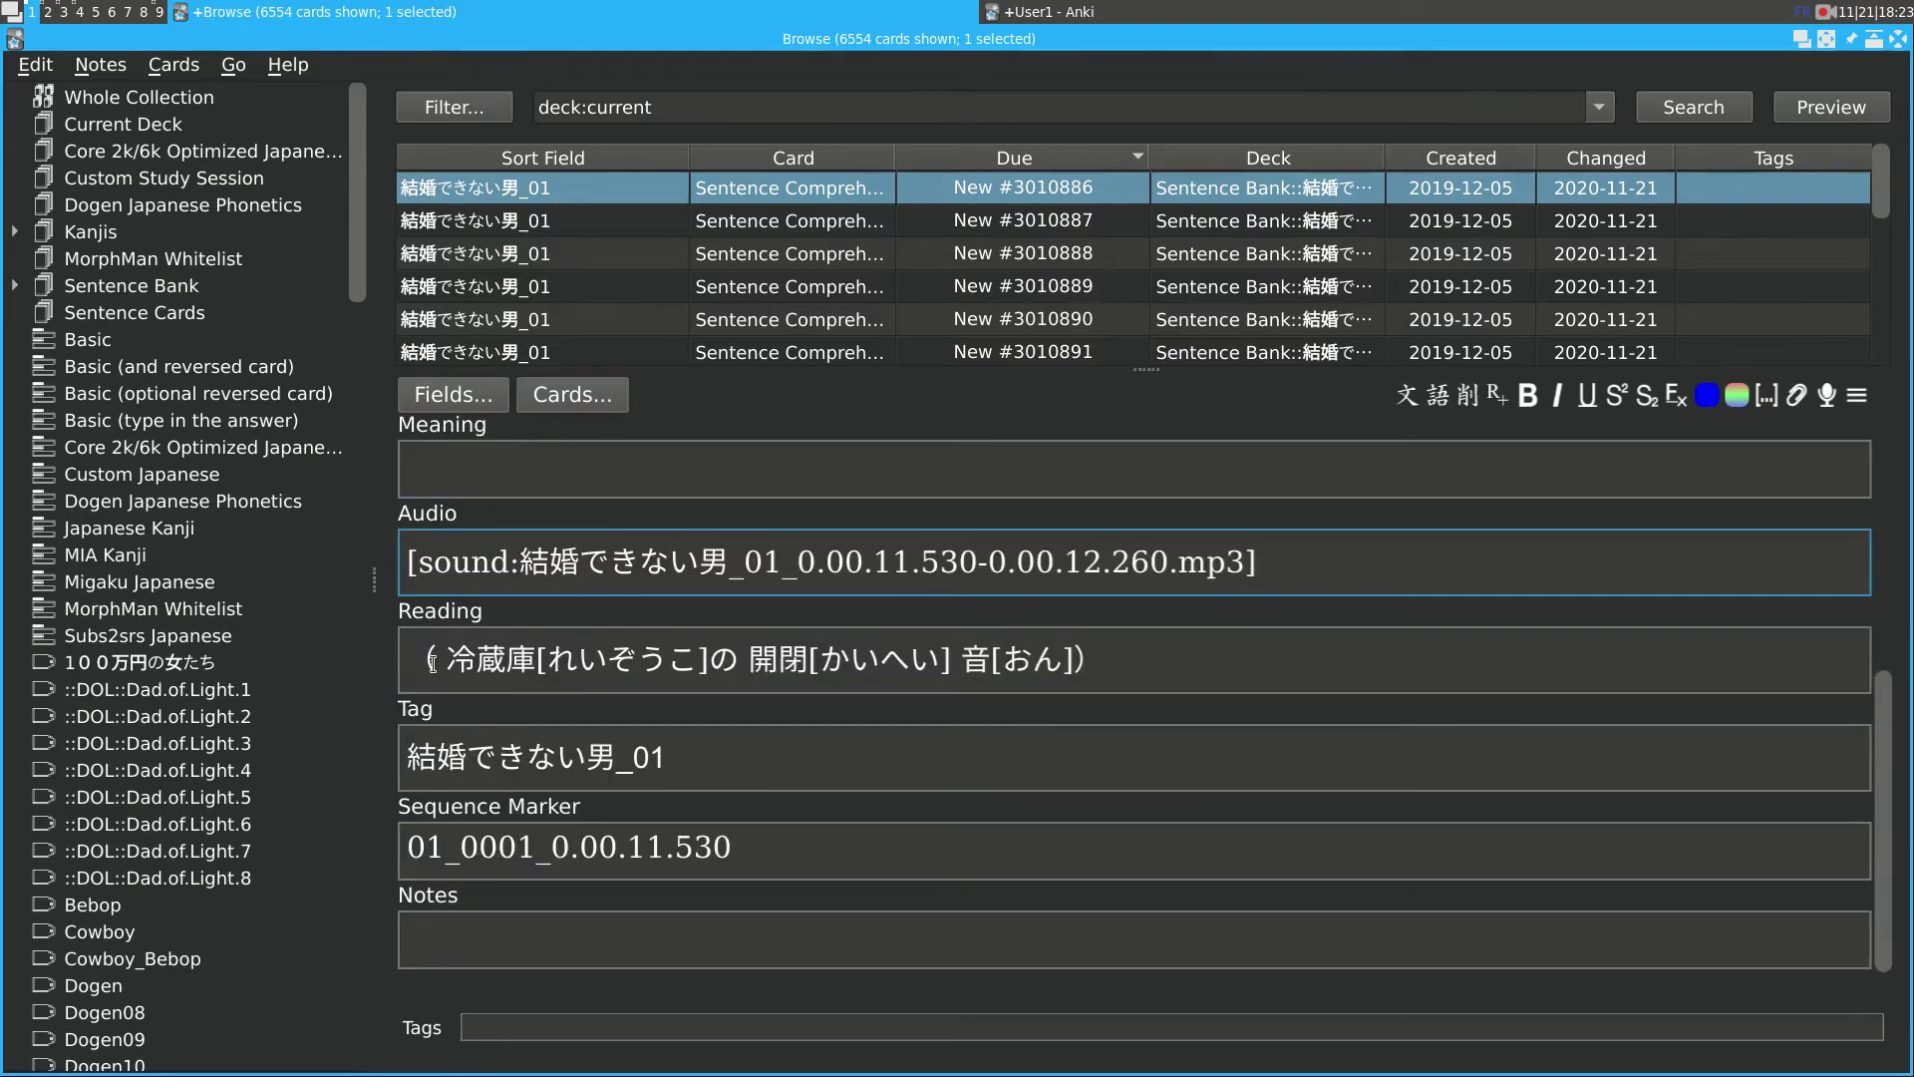
pyautogui.click(1172, 661)
pyautogui.moveTo(854, 758); pyautogui.dragTo(409, 749)
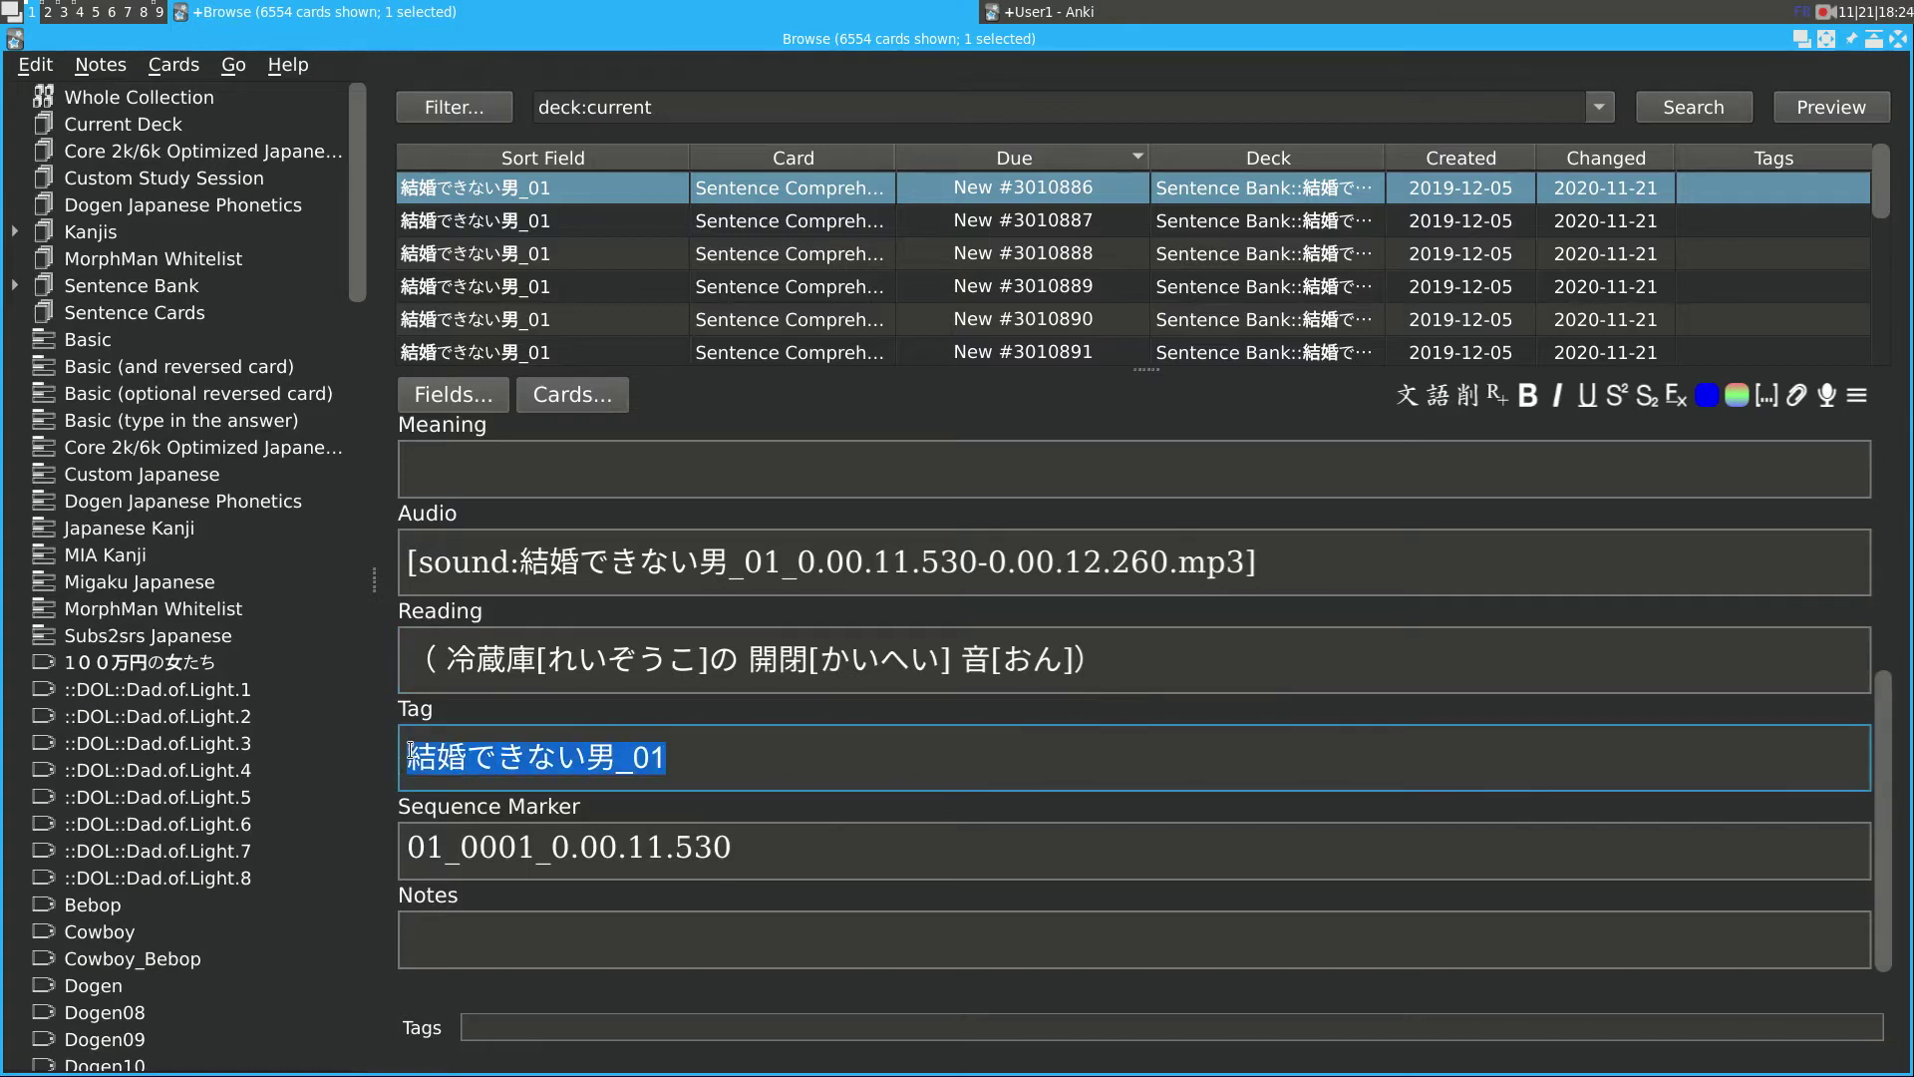
pyautogui.click(746, 784)
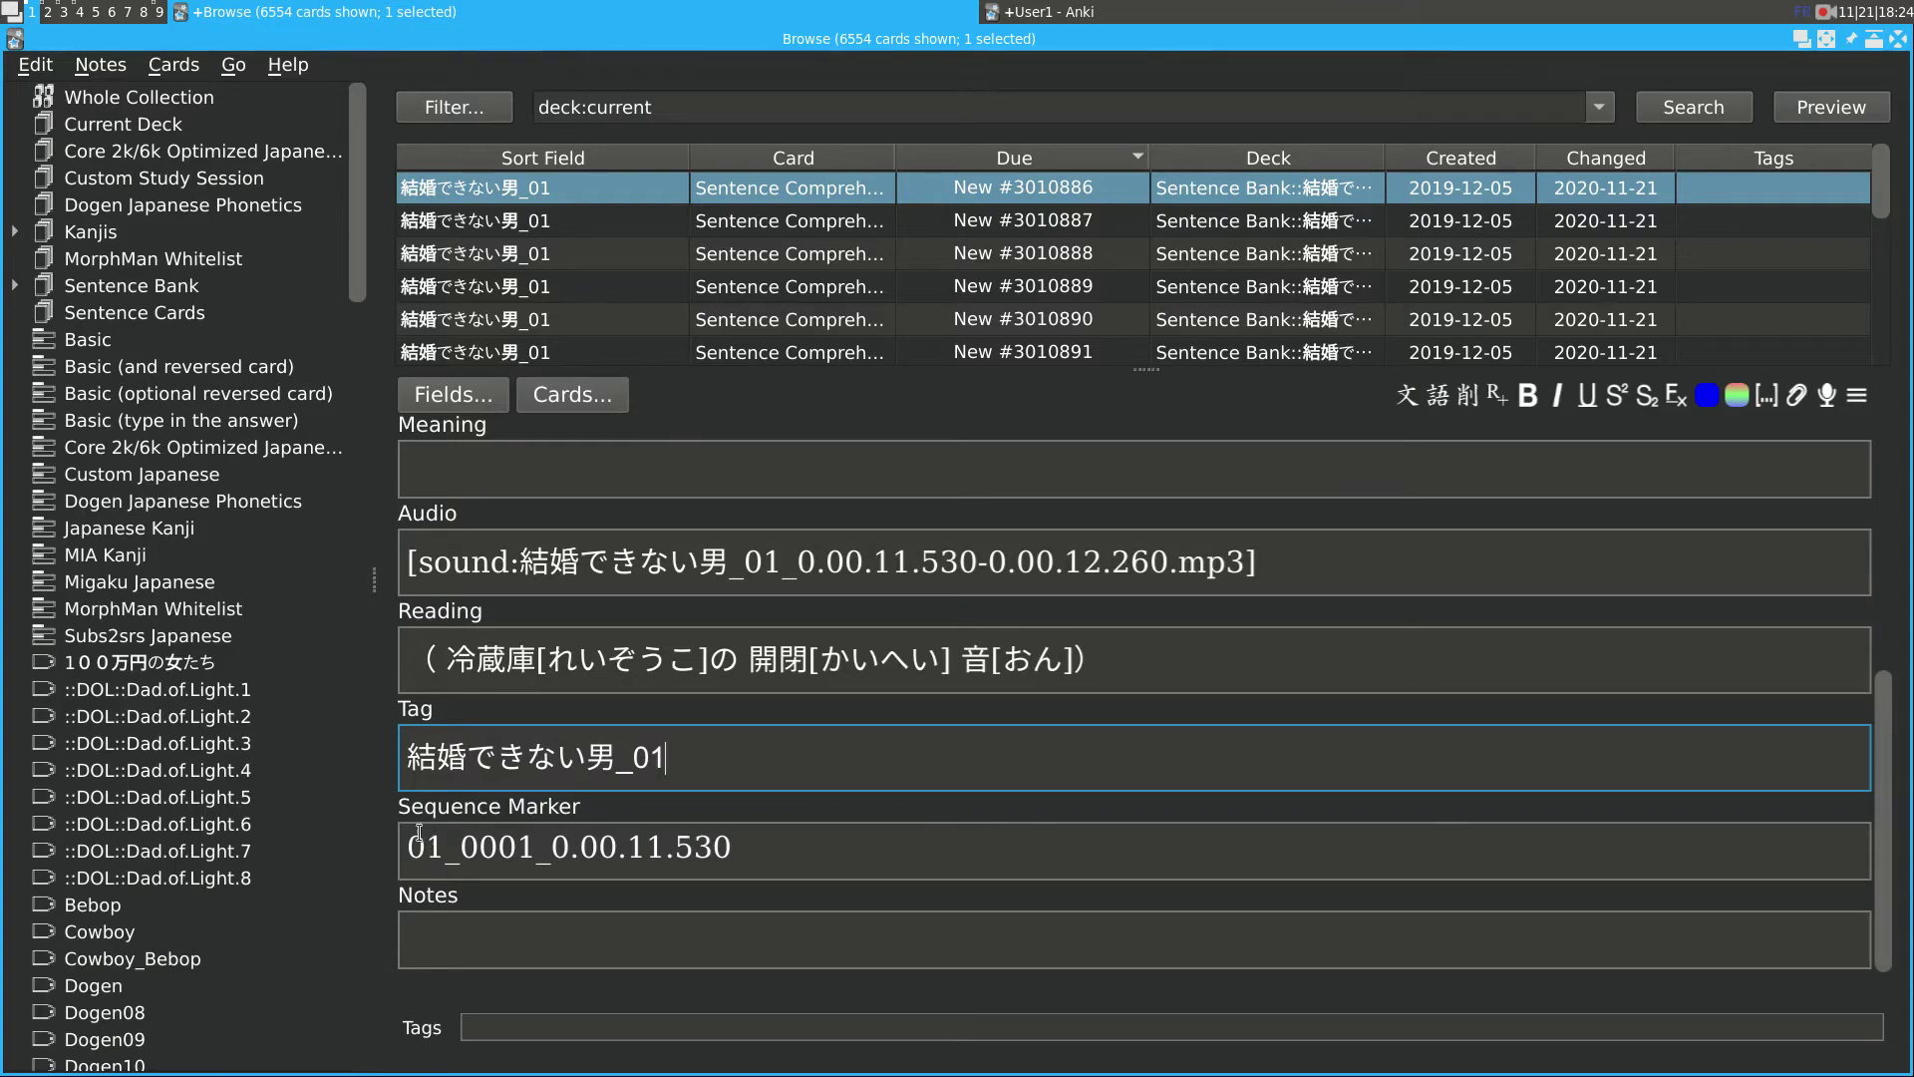
pyautogui.moveTo(412, 841); pyautogui.dragTo(743, 856)
pyautogui.click(570, 854)
# In a blank text editor document, write the field mappings "Expression -> sentence" and "Snapshot - Image" on separate lines.
pyautogui.hotkey('ctrl', 'c')
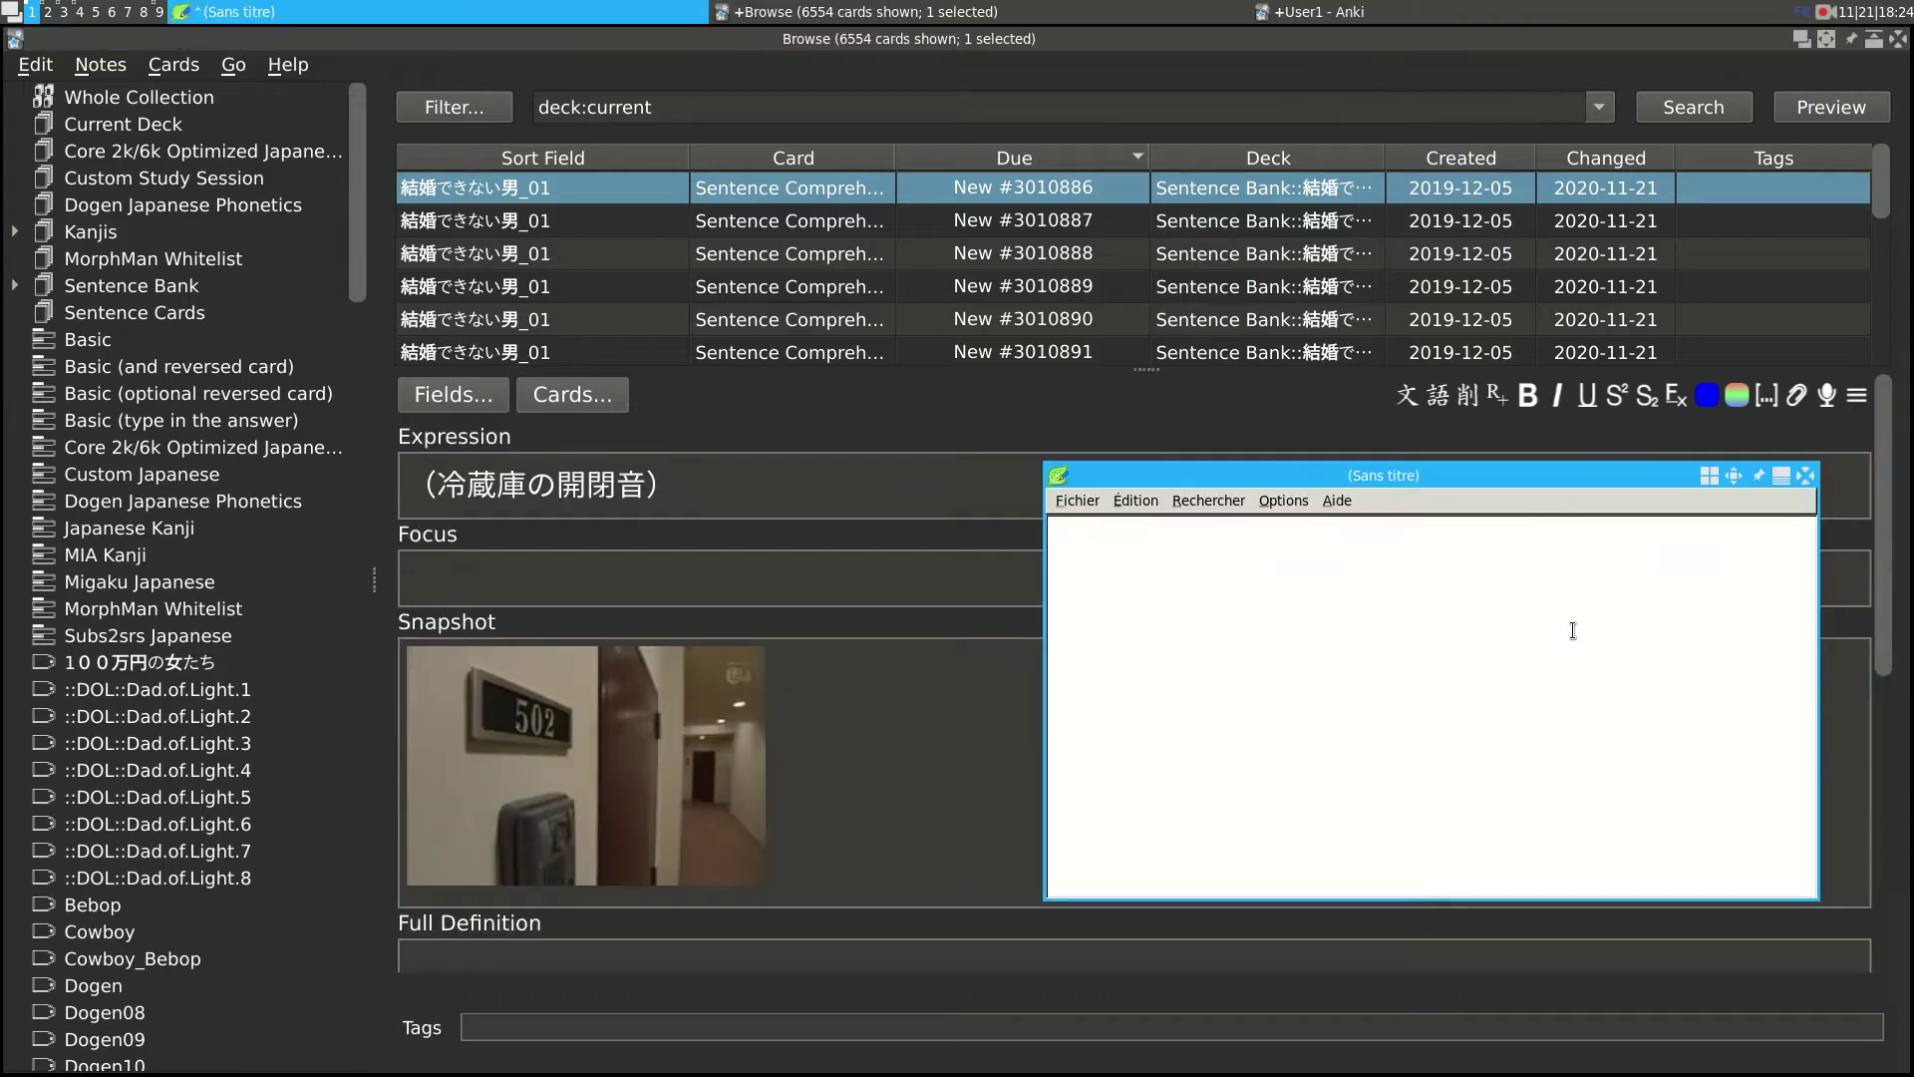
pyautogui.write('Exp')
pyautogui.press('BackSpace')
pyautogui.write('s')
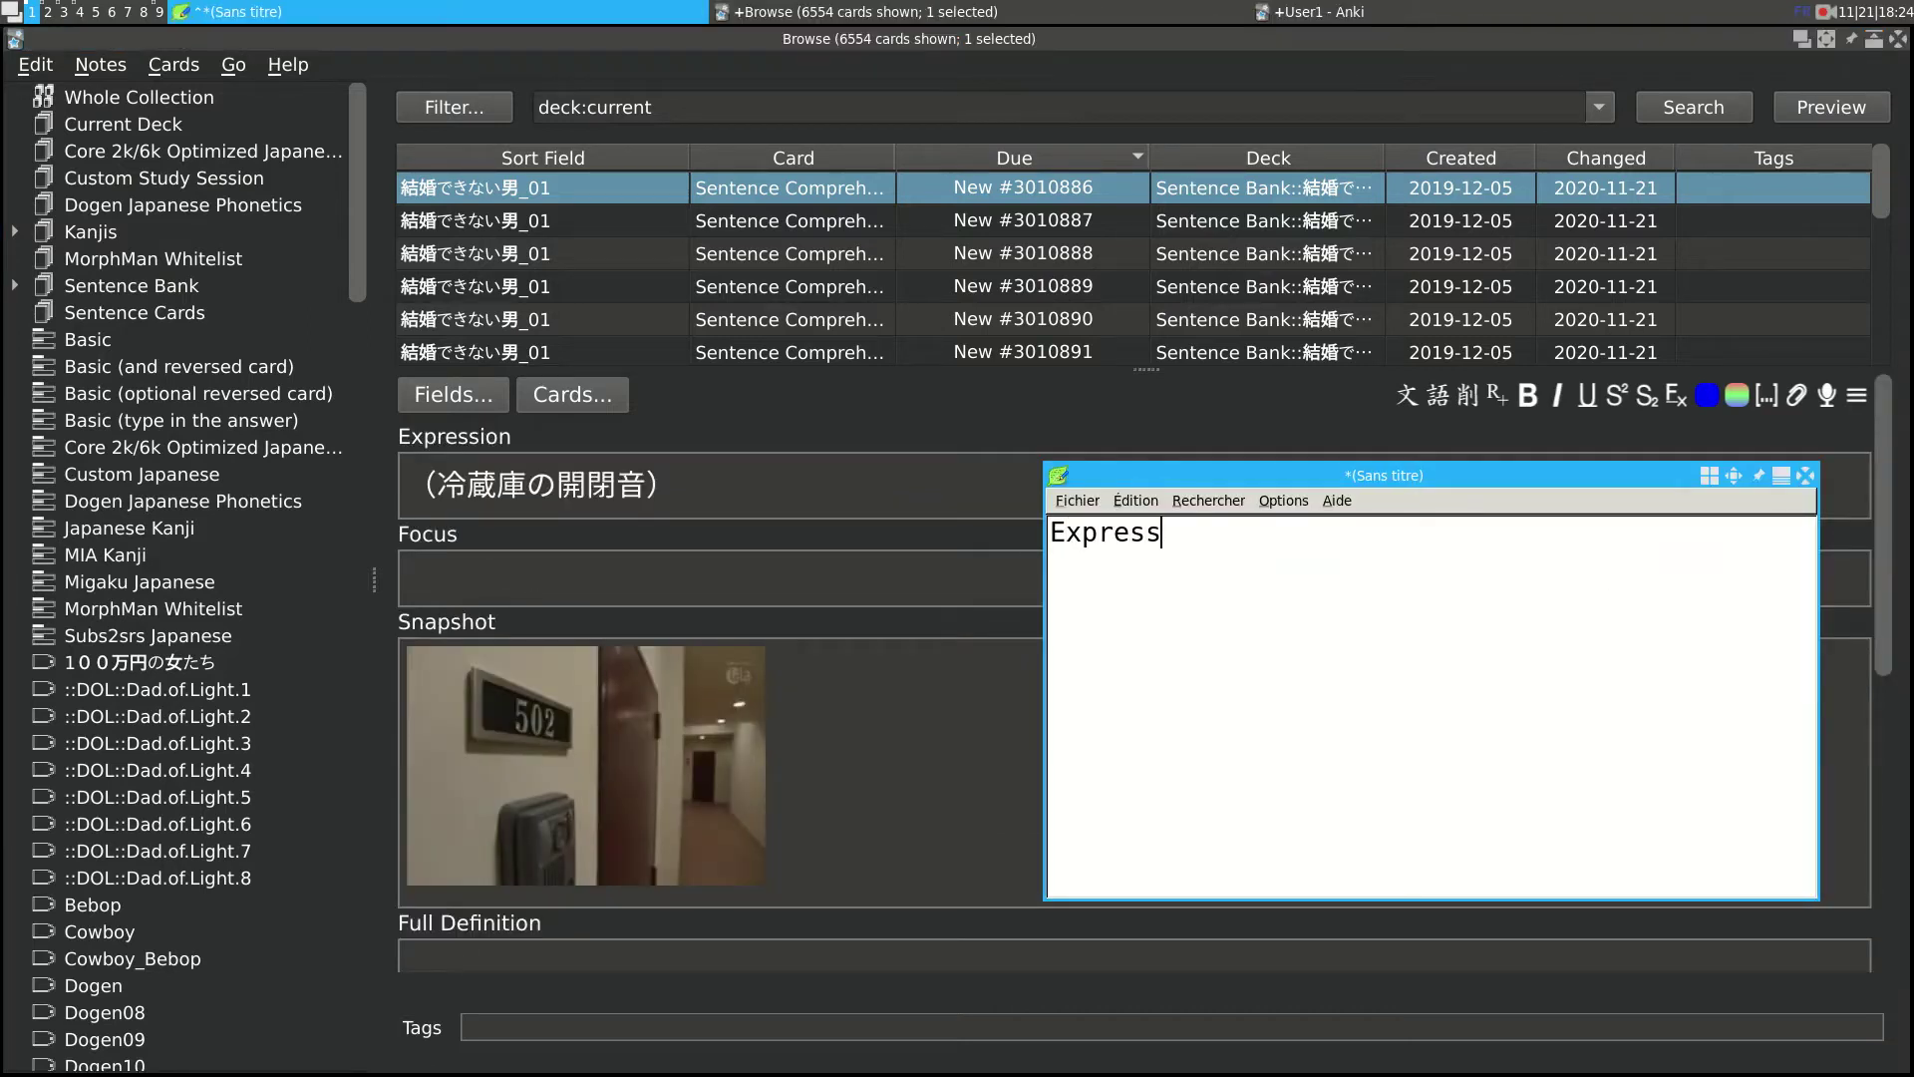
pyautogui.write('ion -> sentence  ')
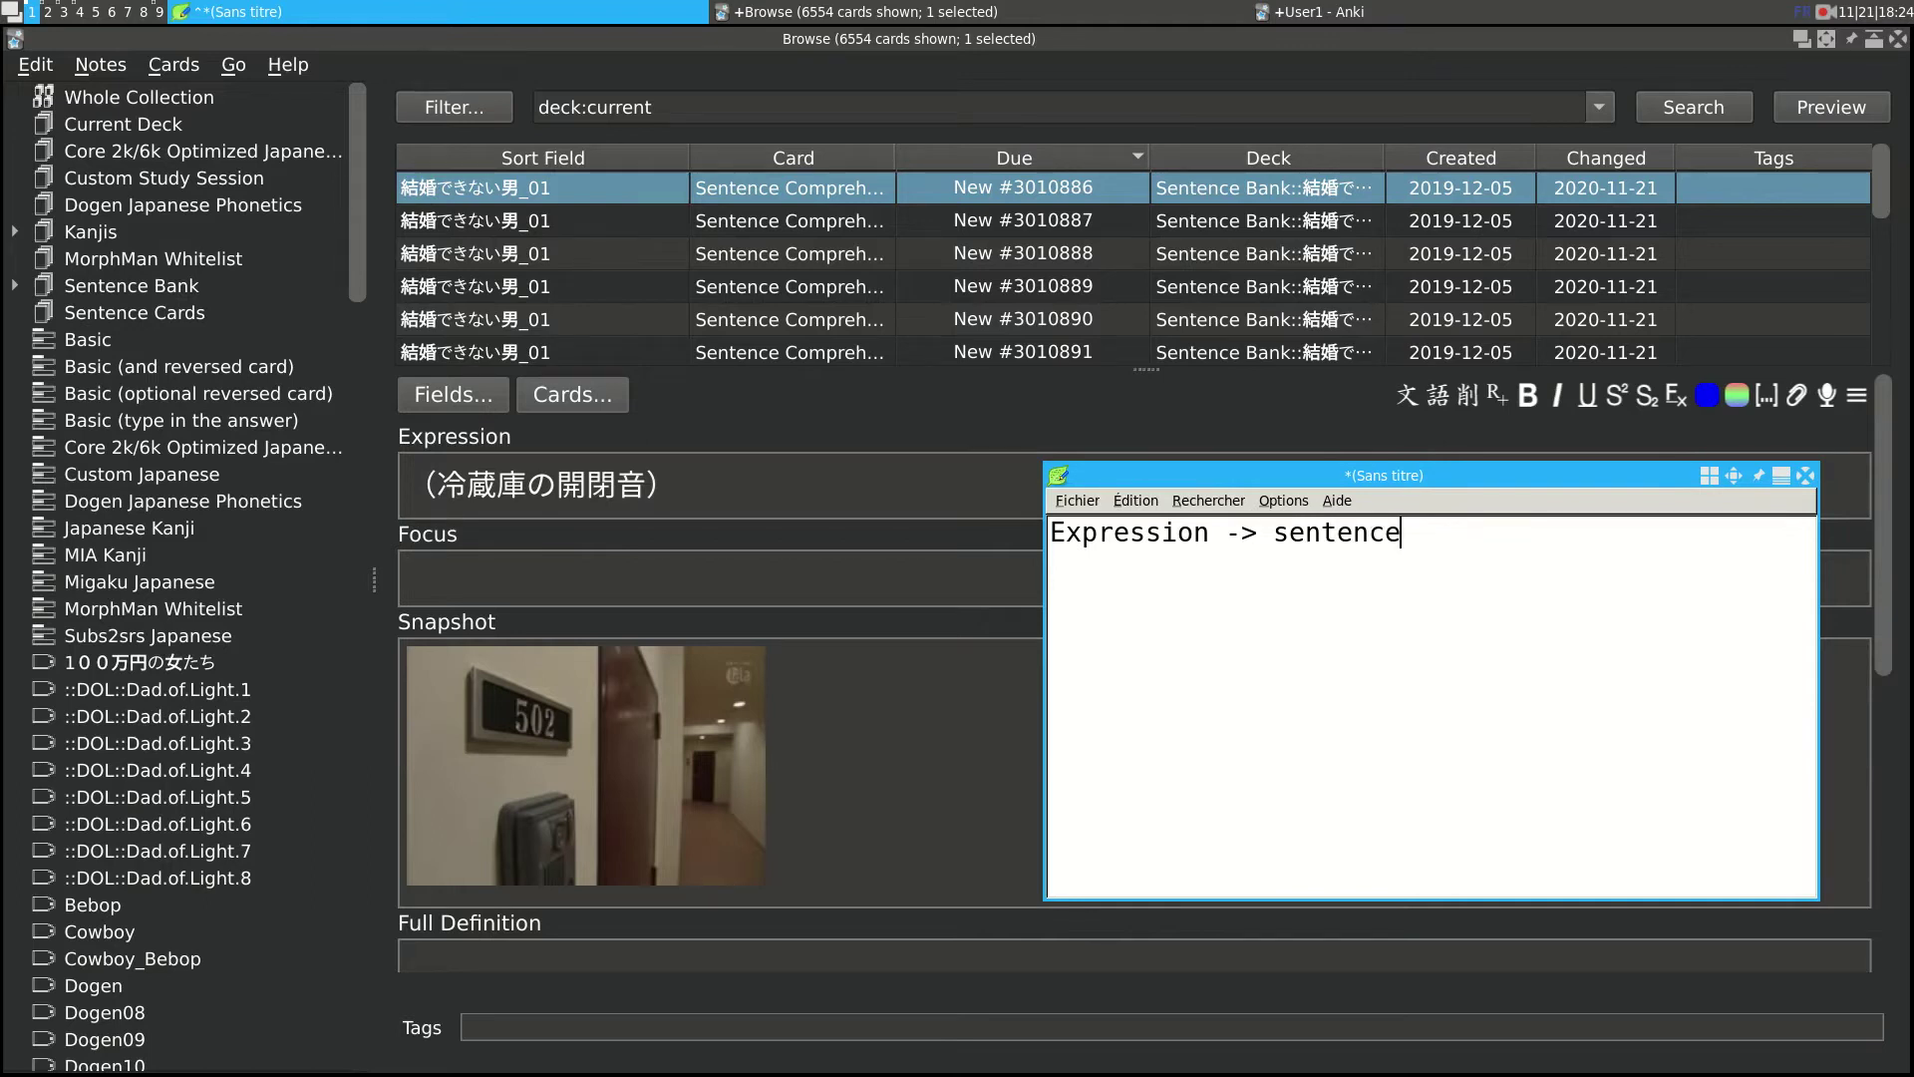
pyautogui.write('Snapshot - Image')
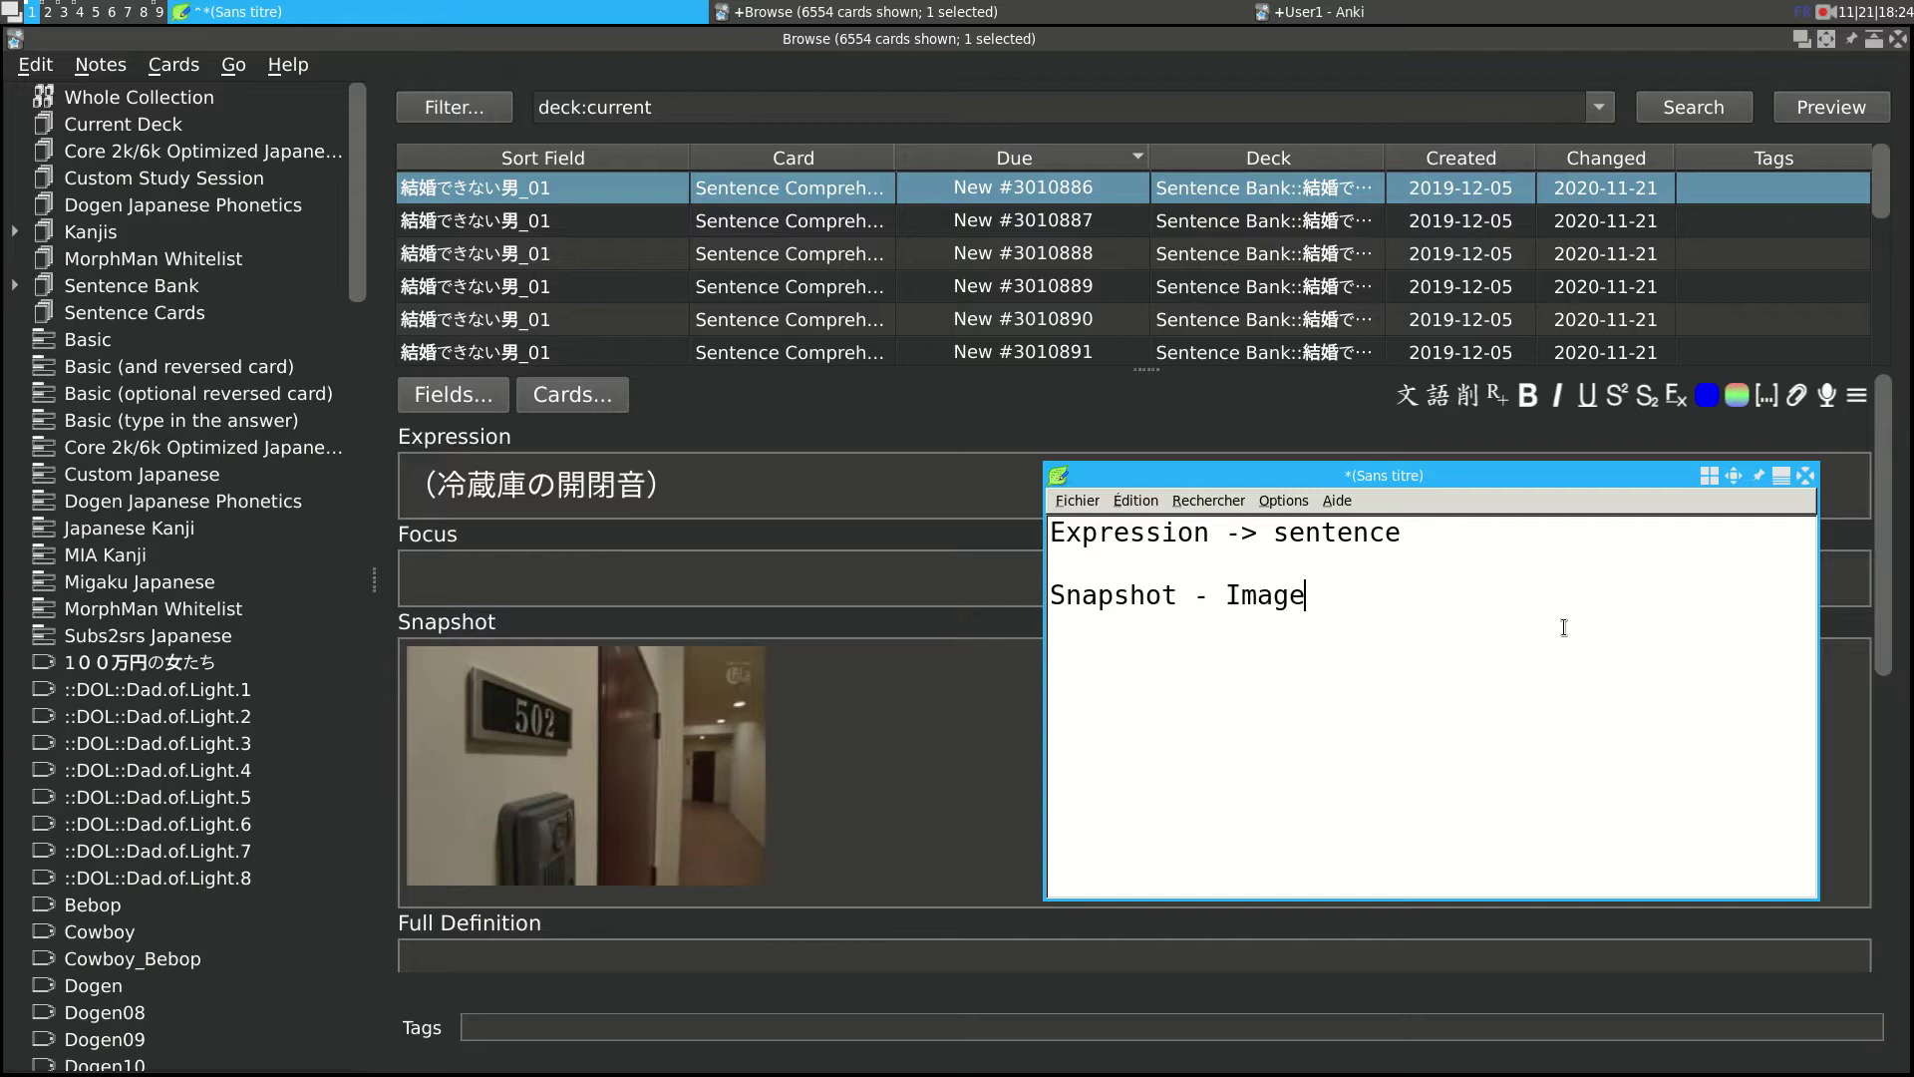
# Check the note's remaining fields and add the mapping "Audio -> Sentence Audio" to the text document.
pyautogui.scroll(-3, 677, 725)
pyautogui.scroll(-3, 677, 724)
pyautogui.click(1333, 686)
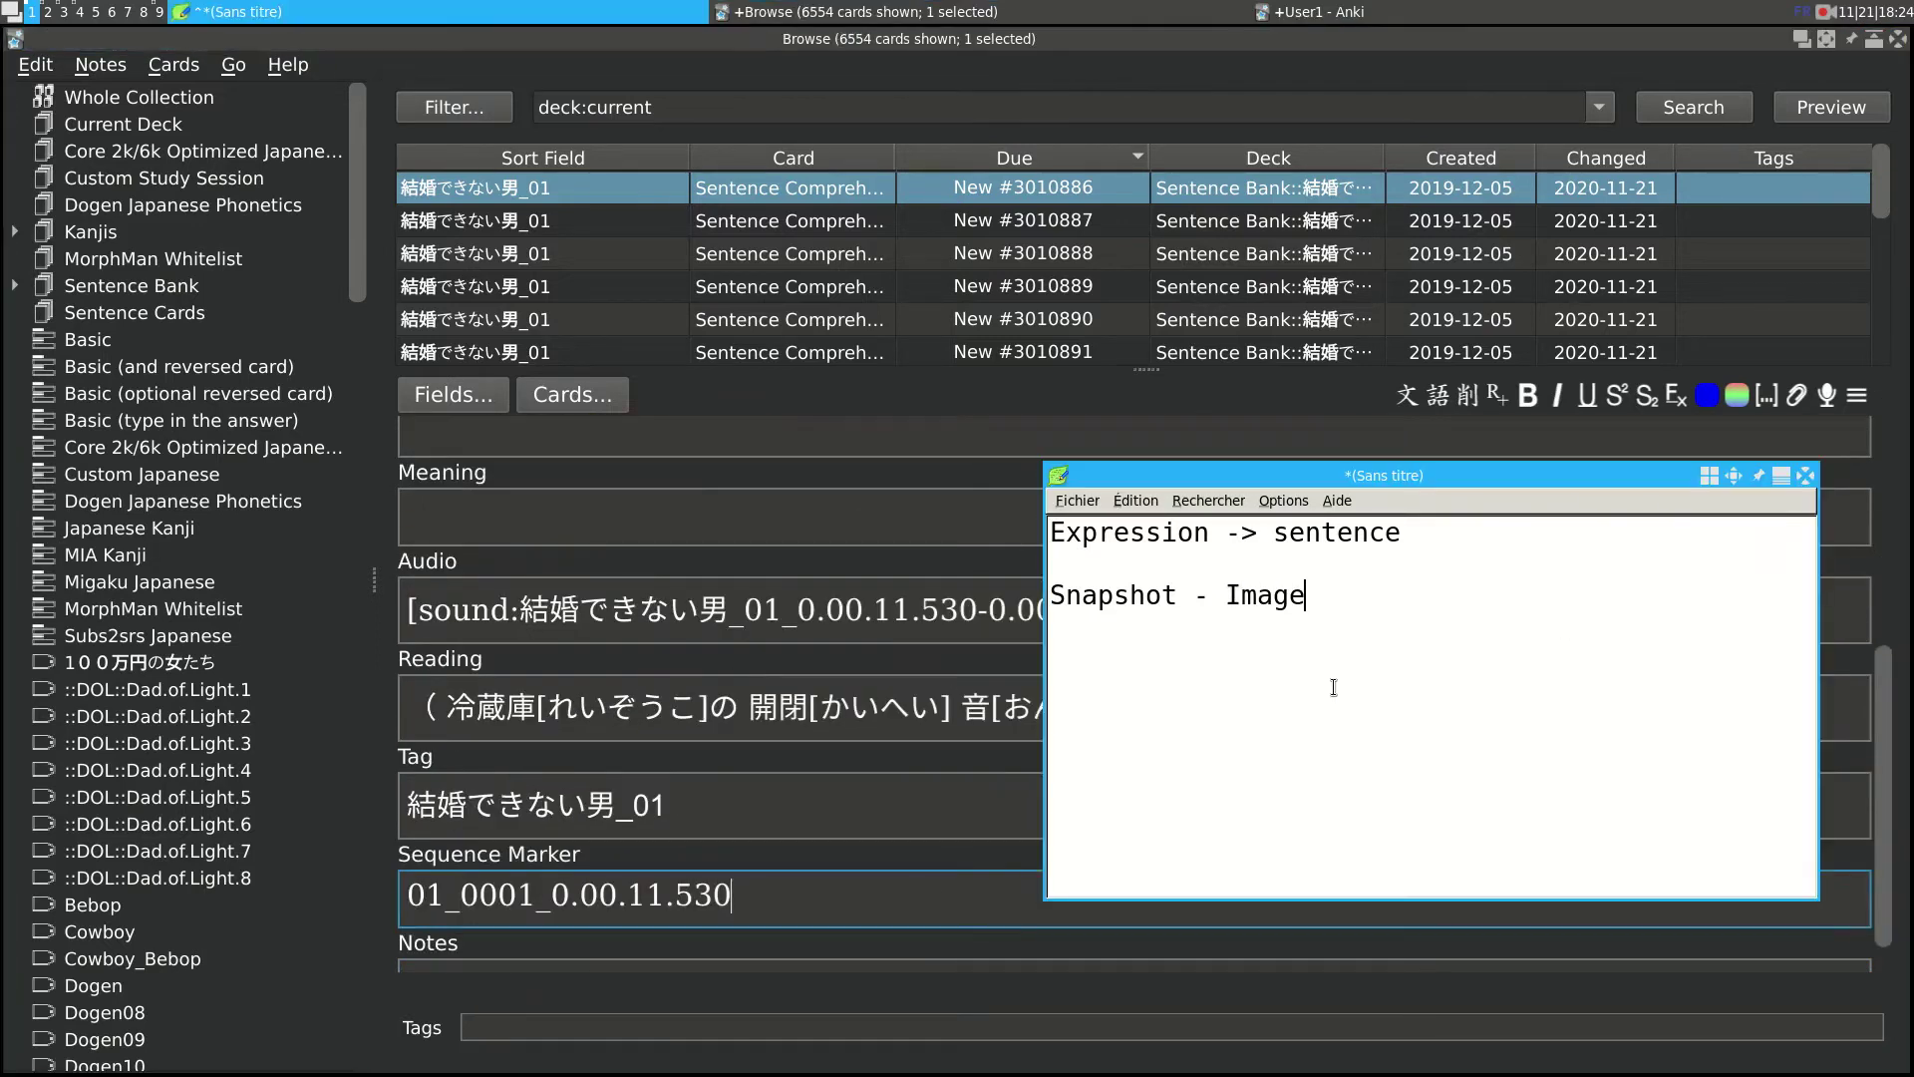
pyautogui.press('Return')
pyautogui.write('Audio -> Sentence')
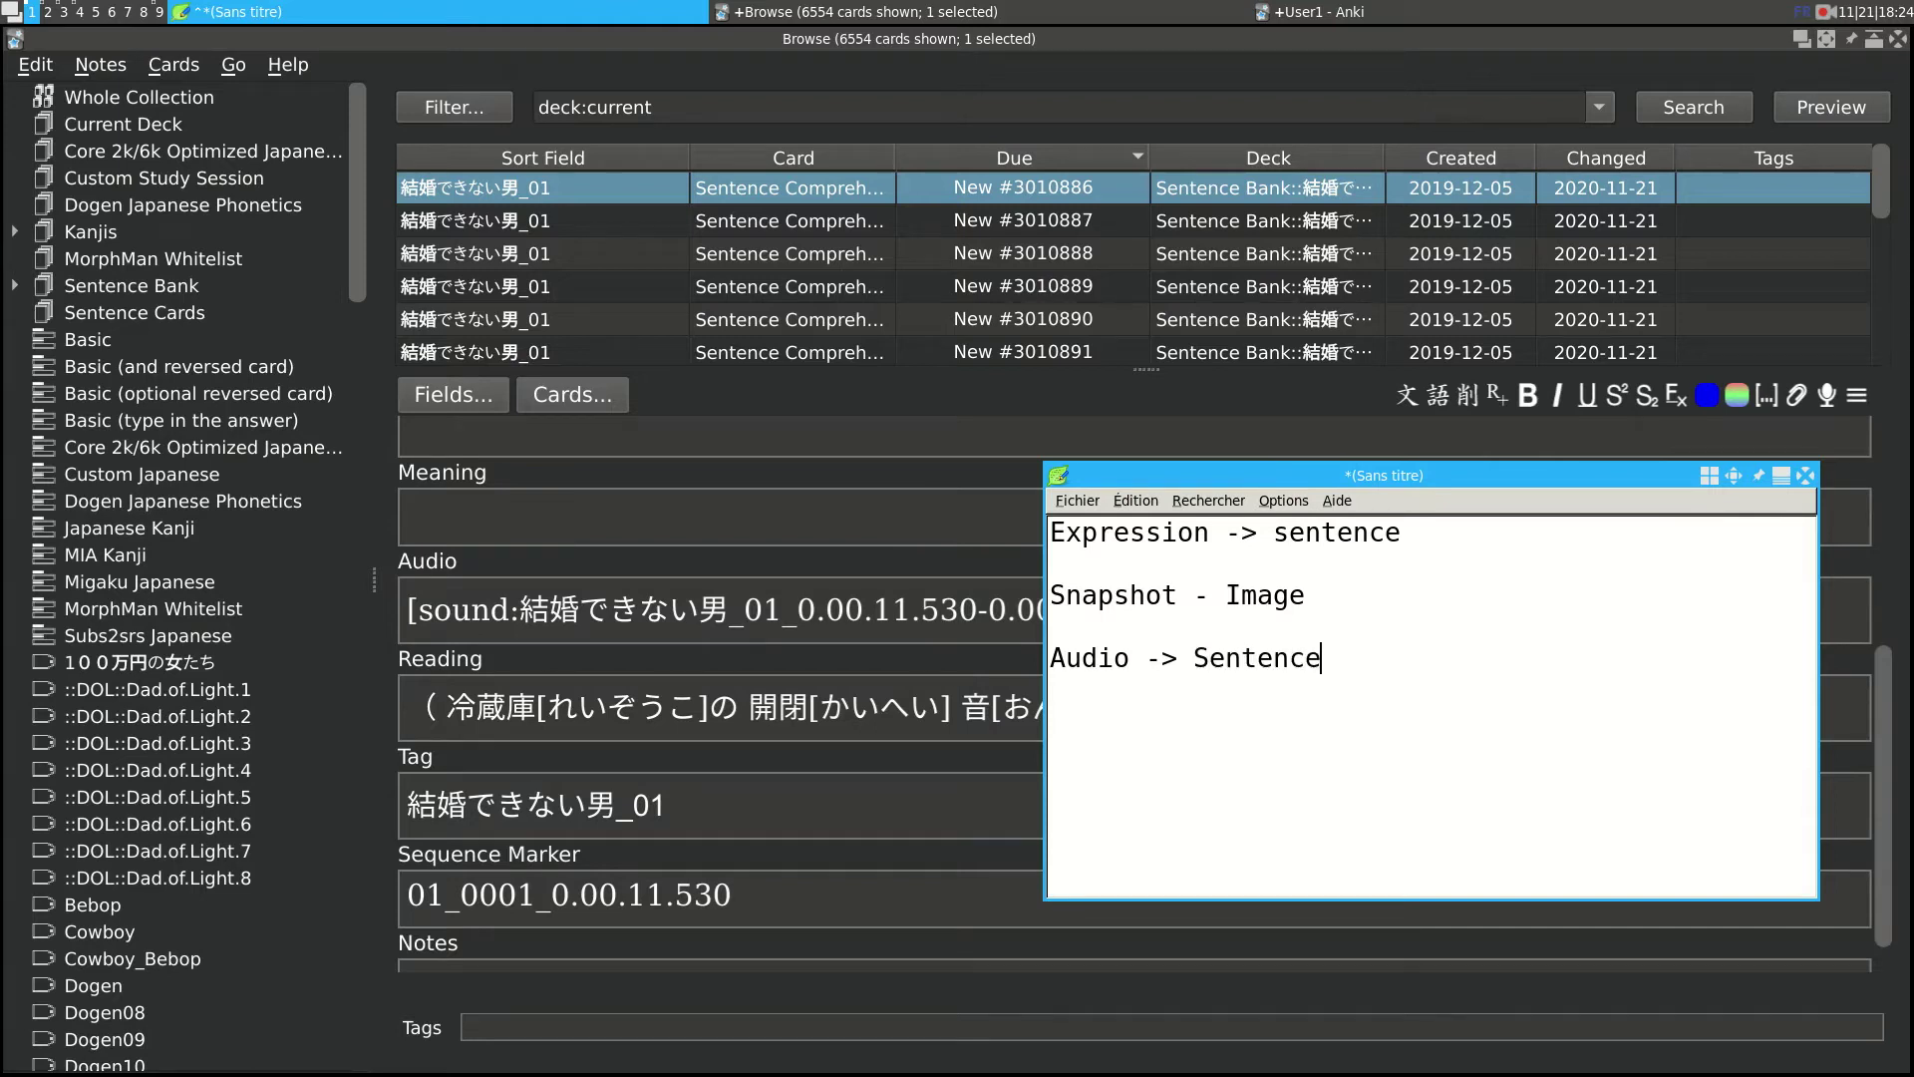
pyautogui.write(' Audio')
# Add the lines "Tag -> Notes" and "SequenceMarker" to the field mapping list in the text document.
pyautogui.hotkey('alt', 'Tab')
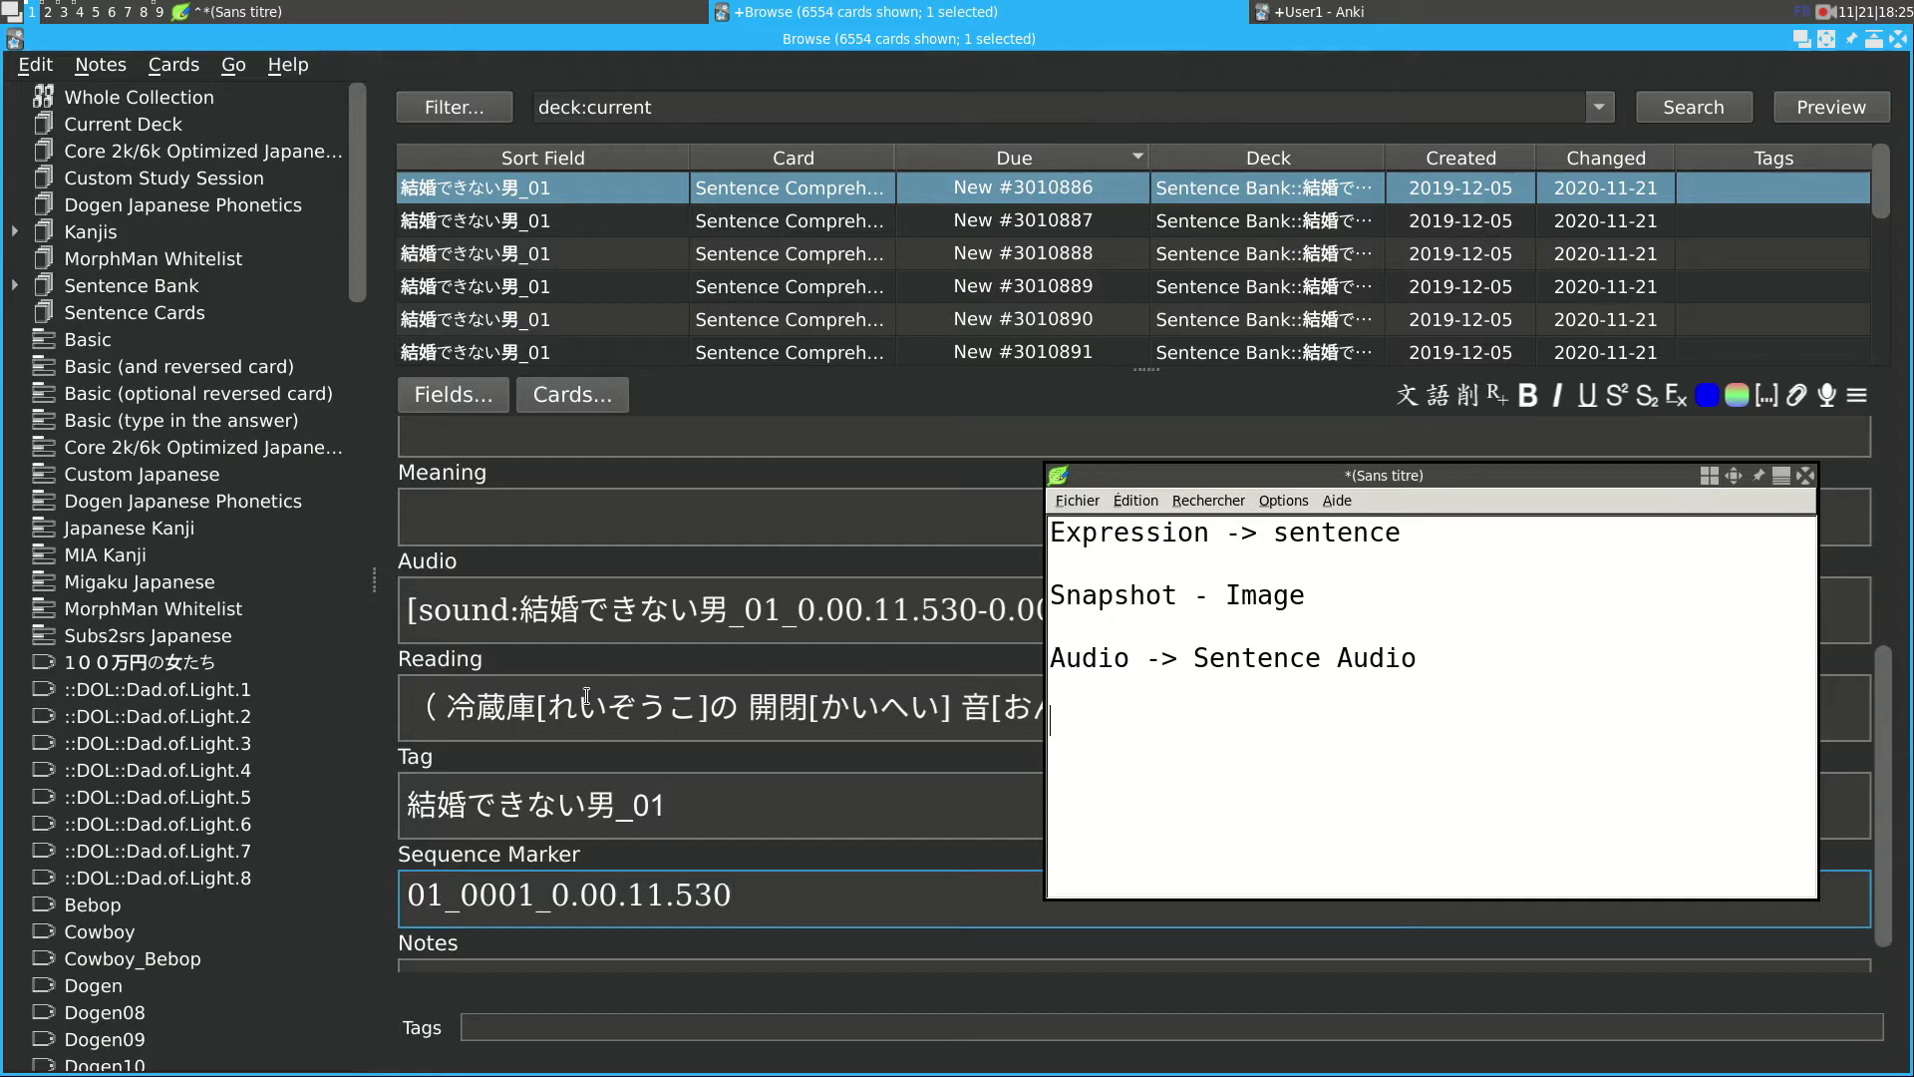
pyautogui.click(1207, 750)
pyautogui.write('Tag')
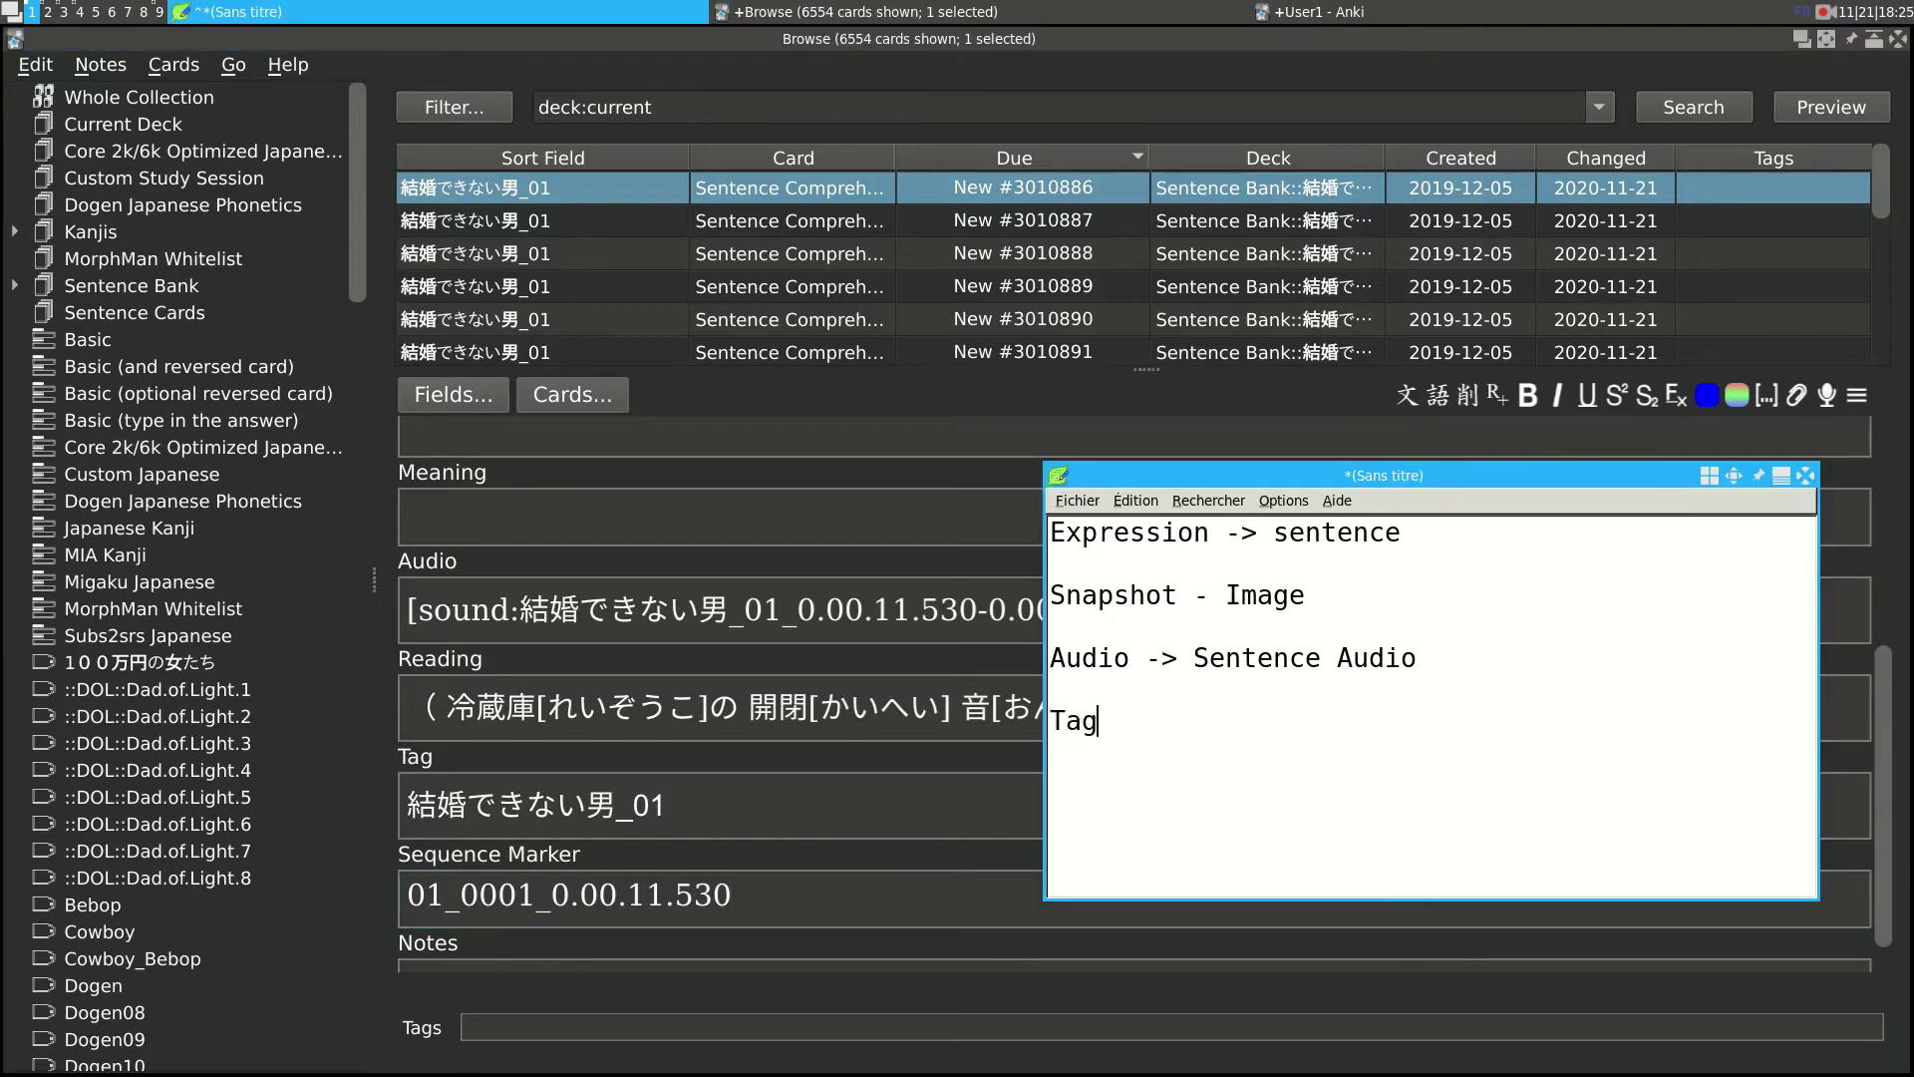
pyautogui.write(' -> Notes')
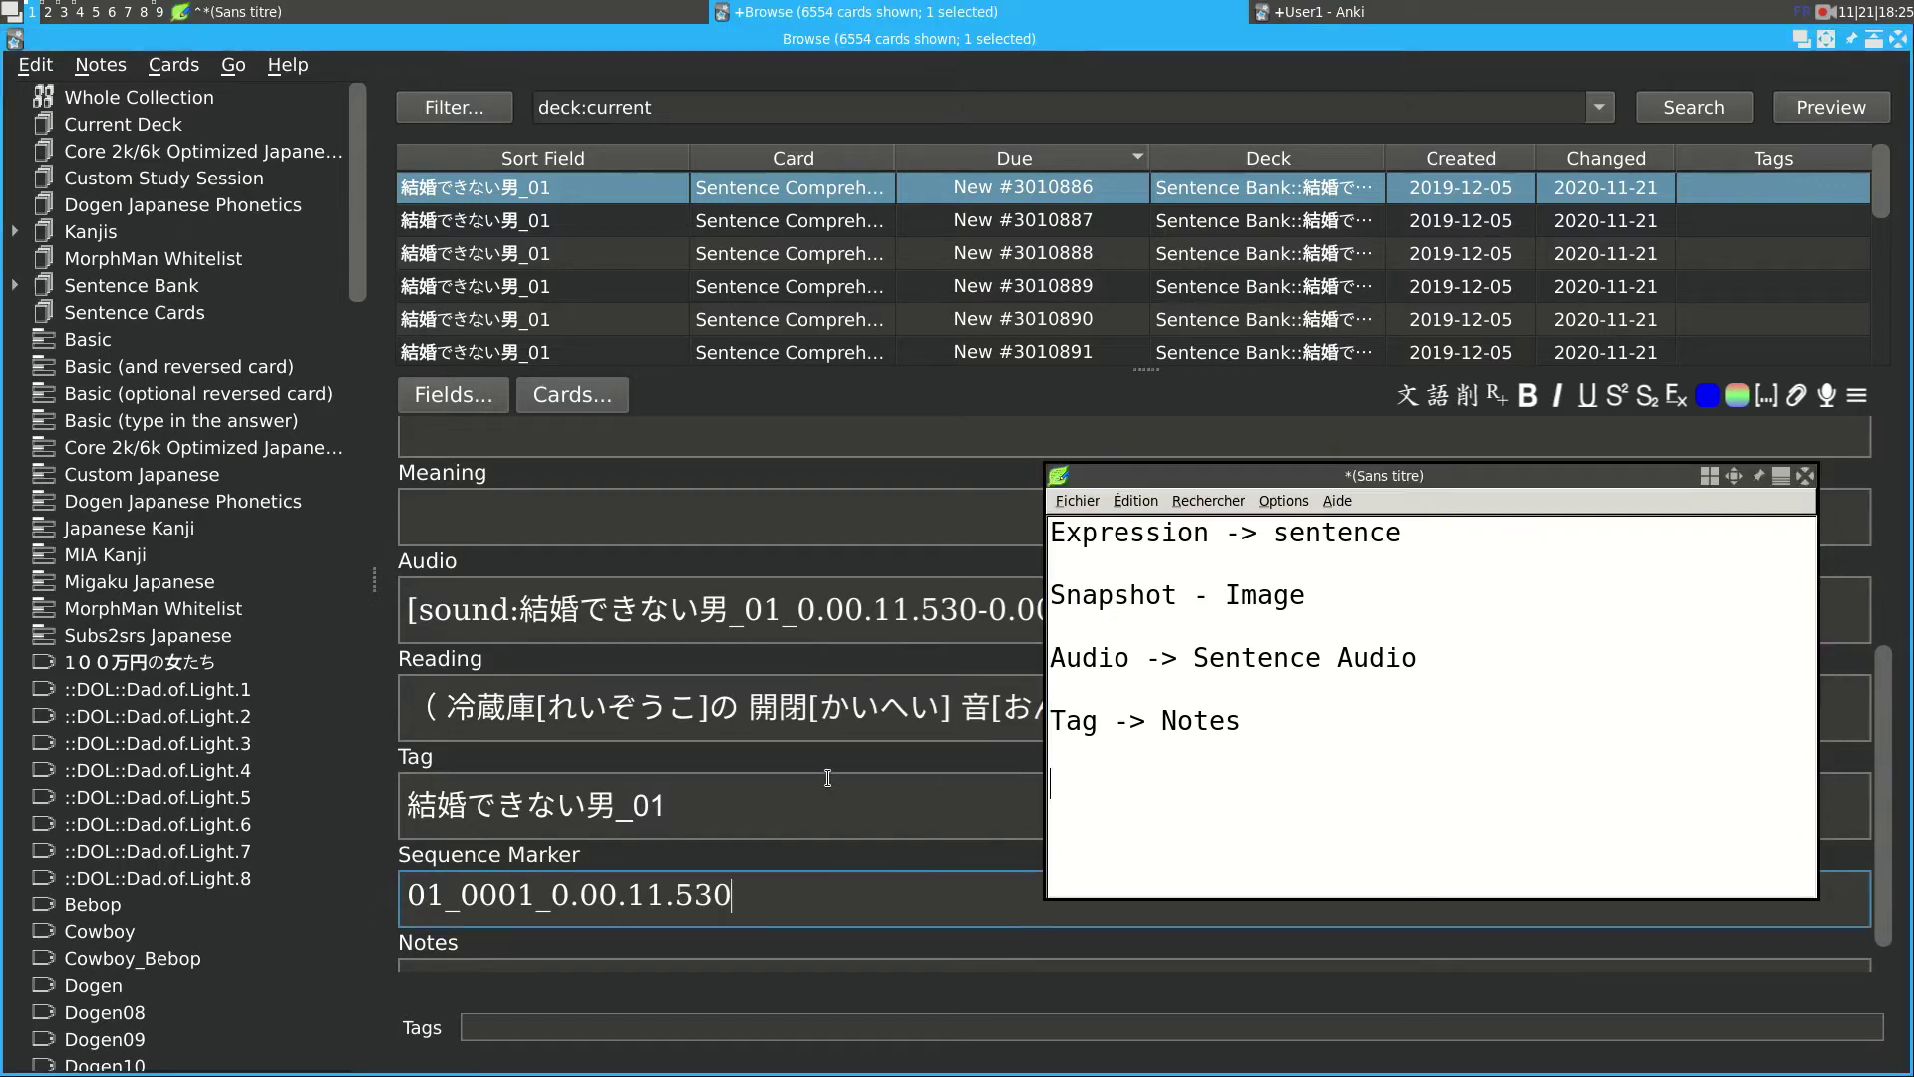
pyautogui.scroll(-1, 884, 777)
pyautogui.write('SO')
pyautogui.press('BackSpace')
pyautogui.write('equenceM')
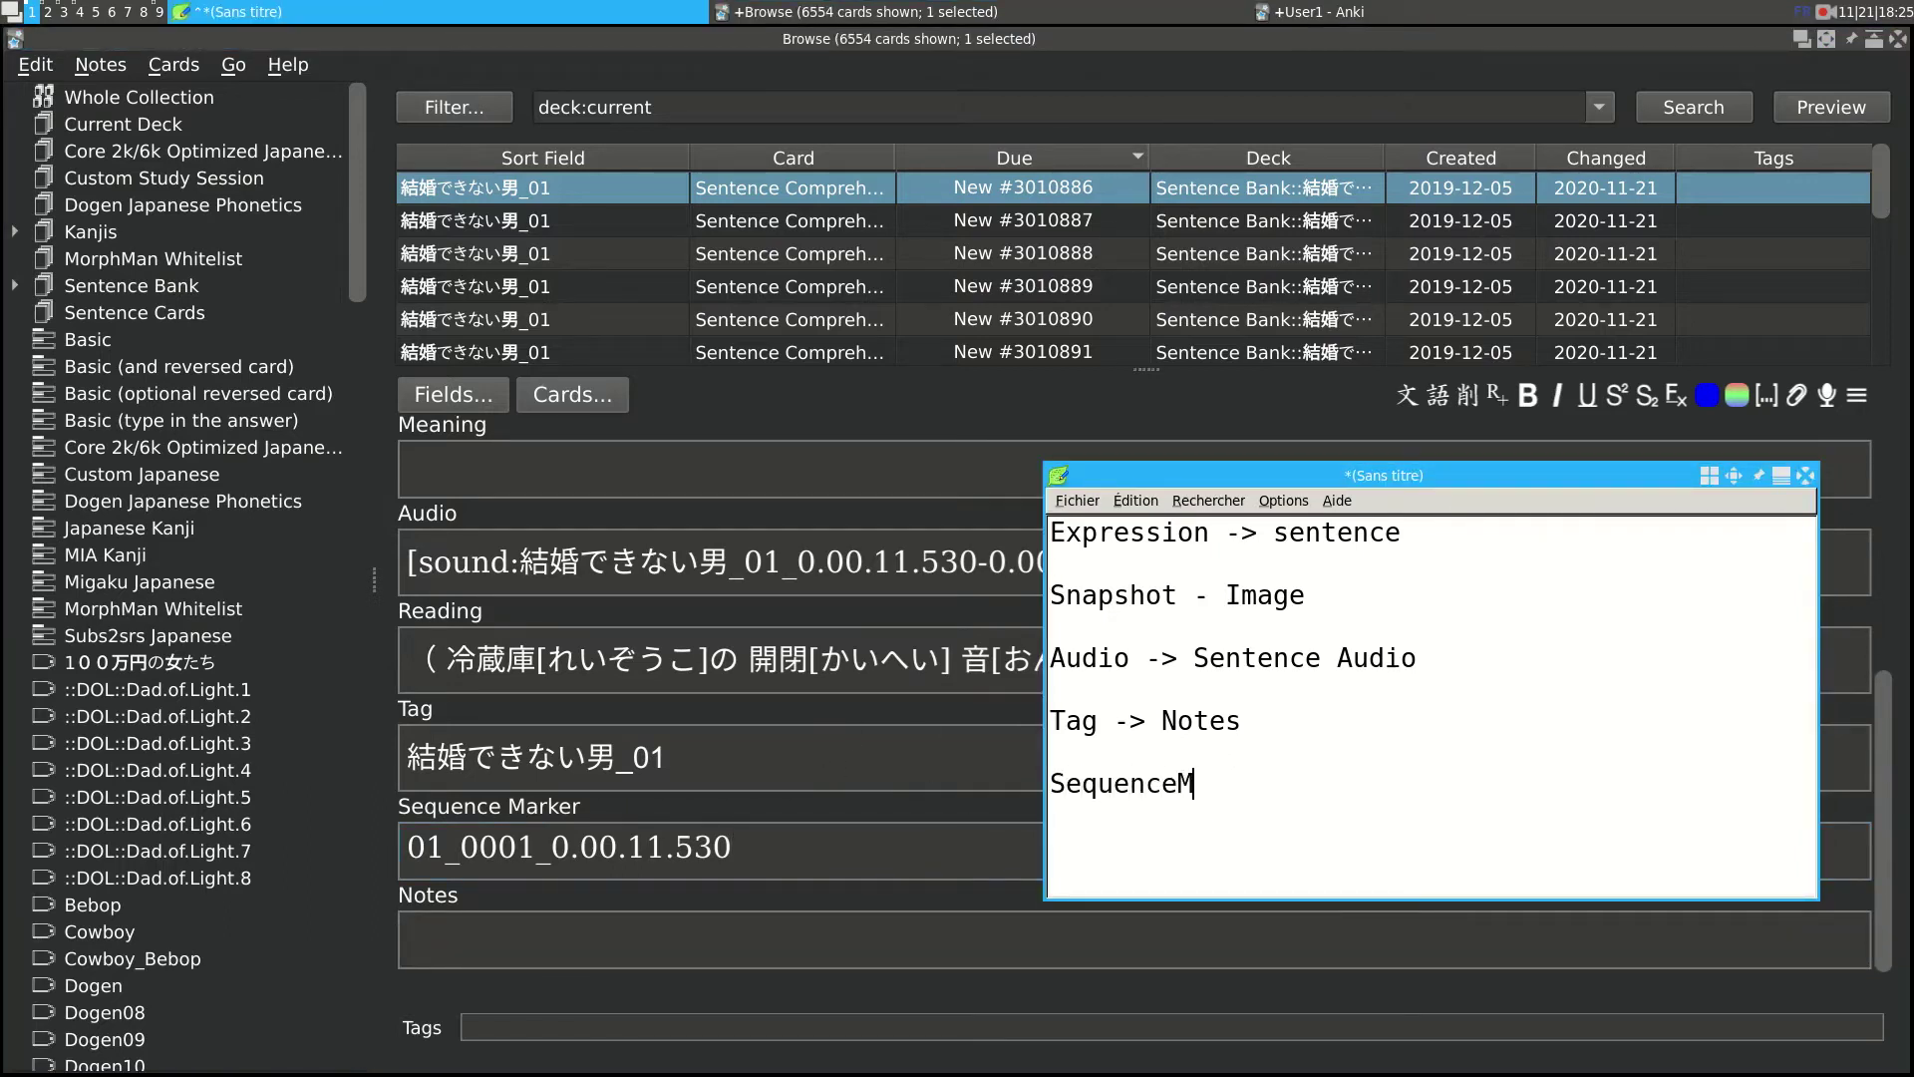
pyautogui.write('arker')
# Select all cards of the deck in Anki's browser and start changing their note type, choosing Custom Japanese as the new type.
pyautogui.click(814, 683)
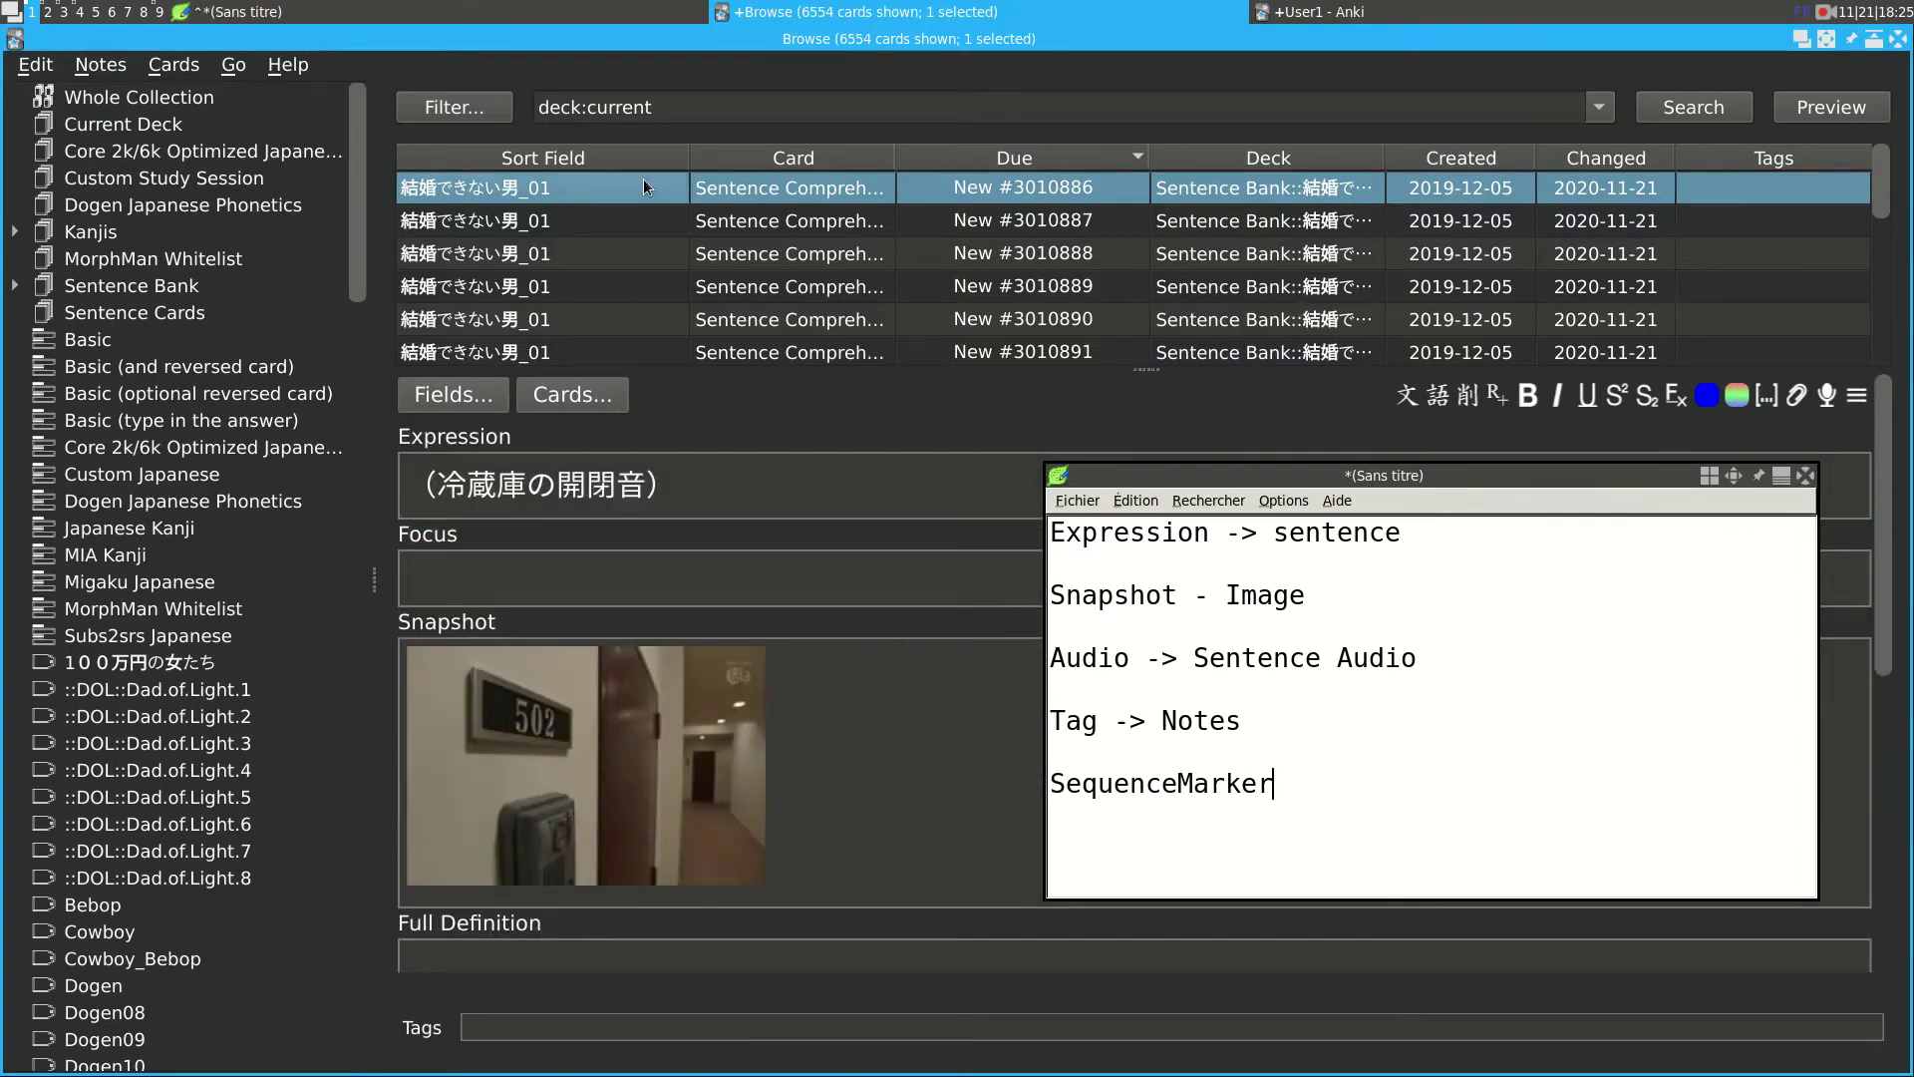
pyautogui.hotkey('ctrl', 'a')
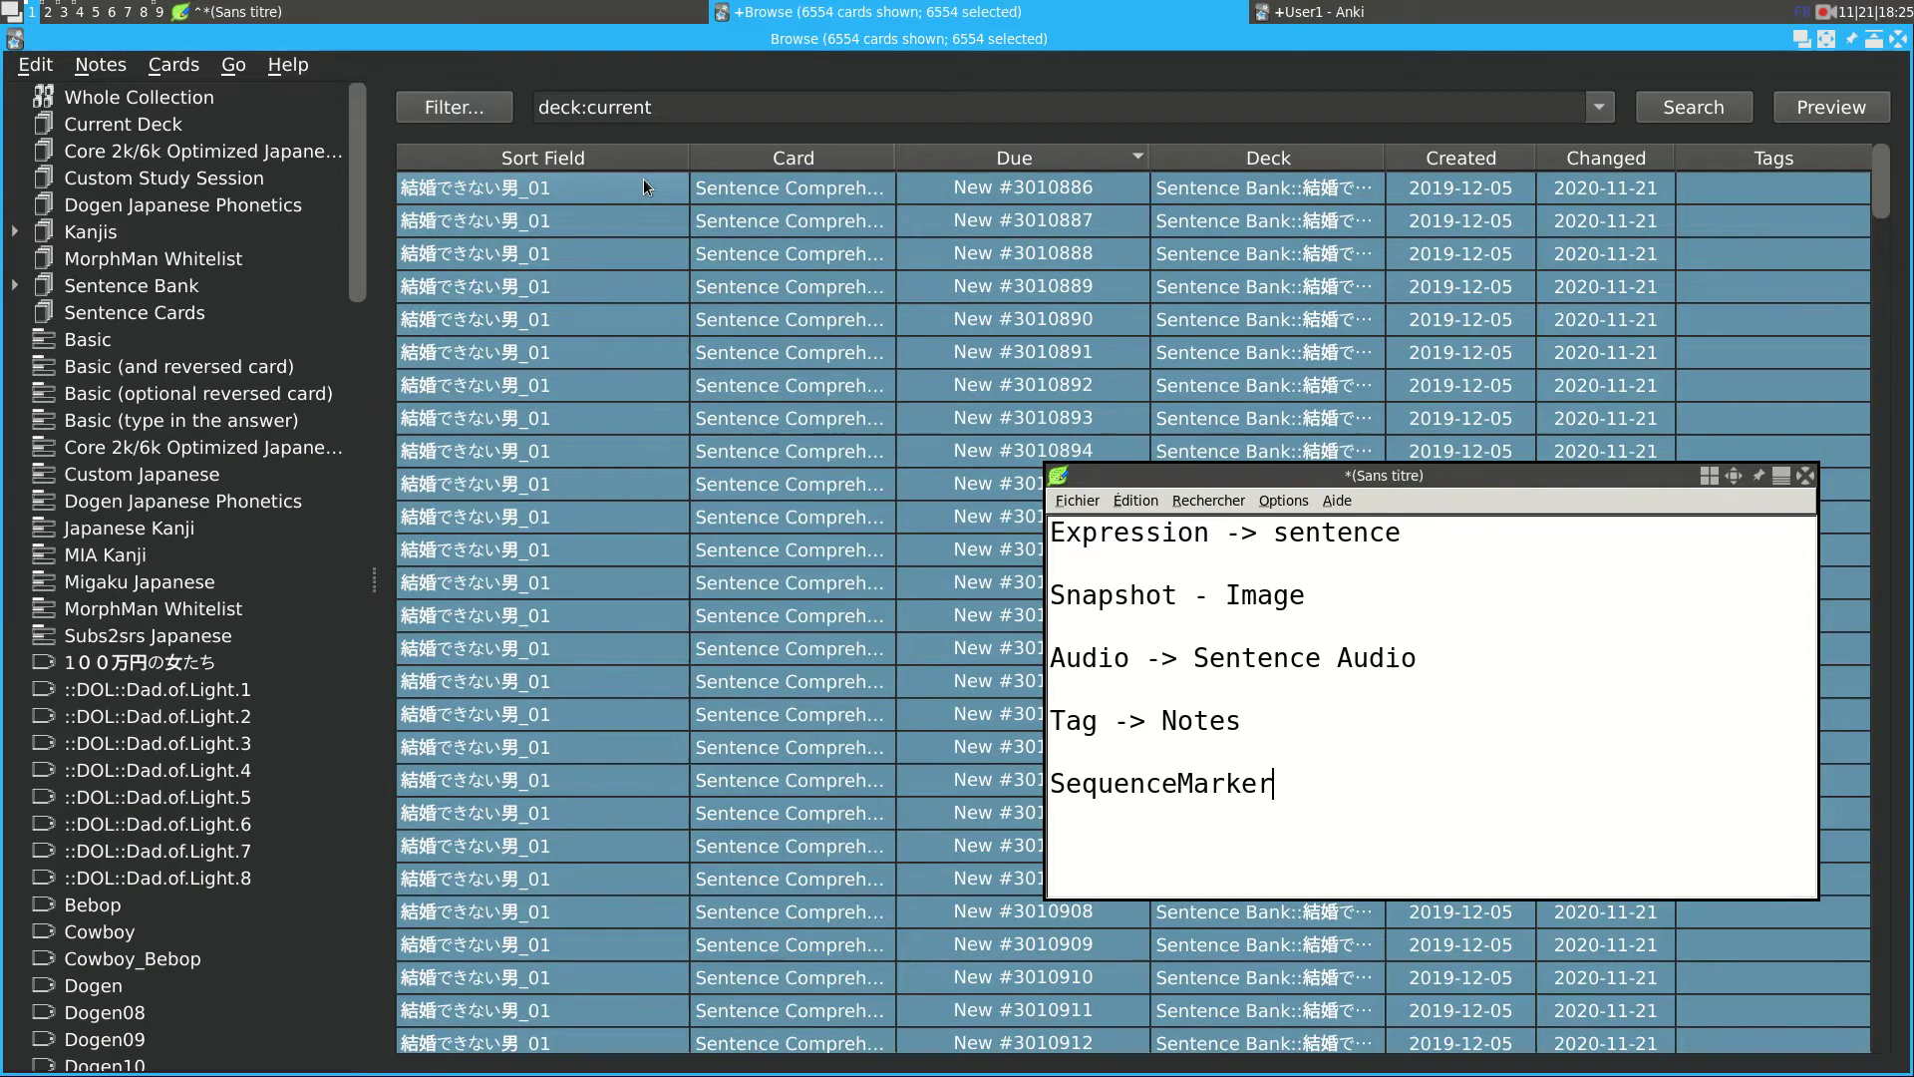
pyautogui.rightClick(643, 187)
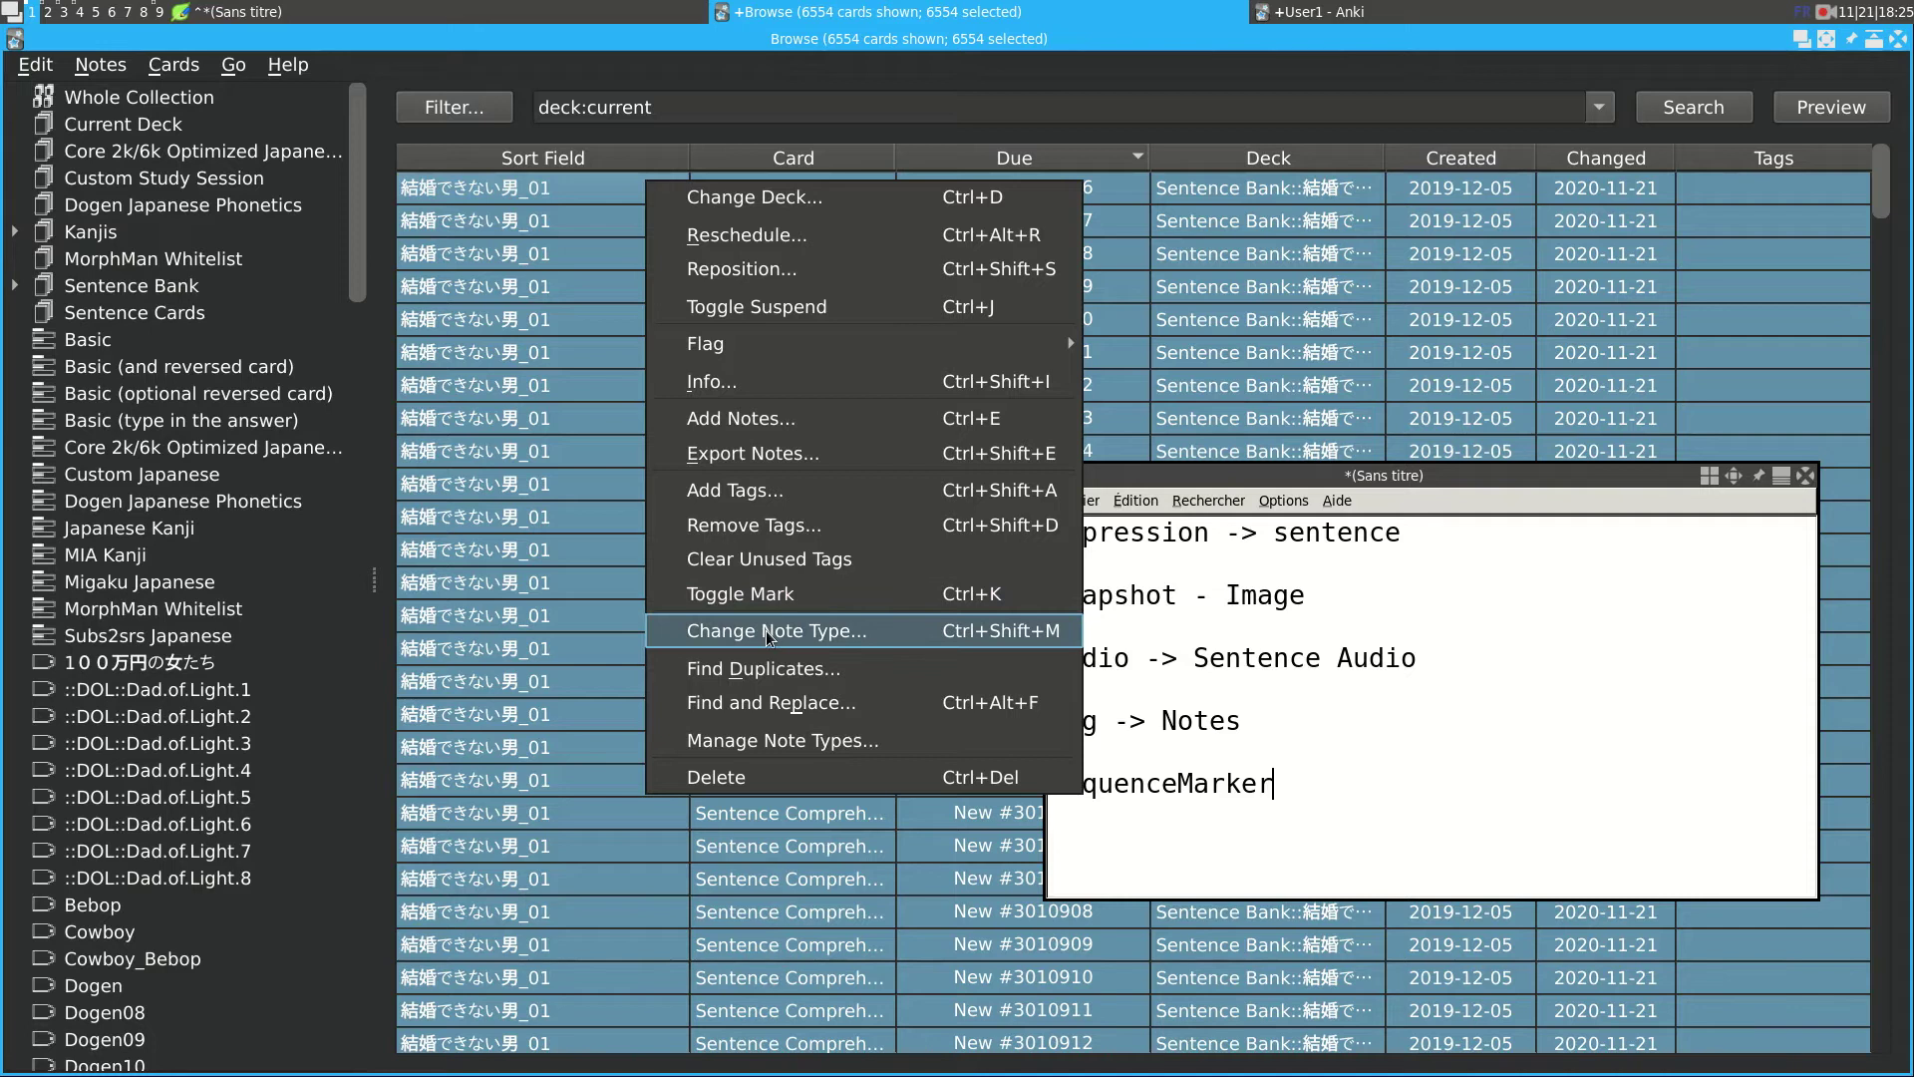
pyautogui.click(859, 638)
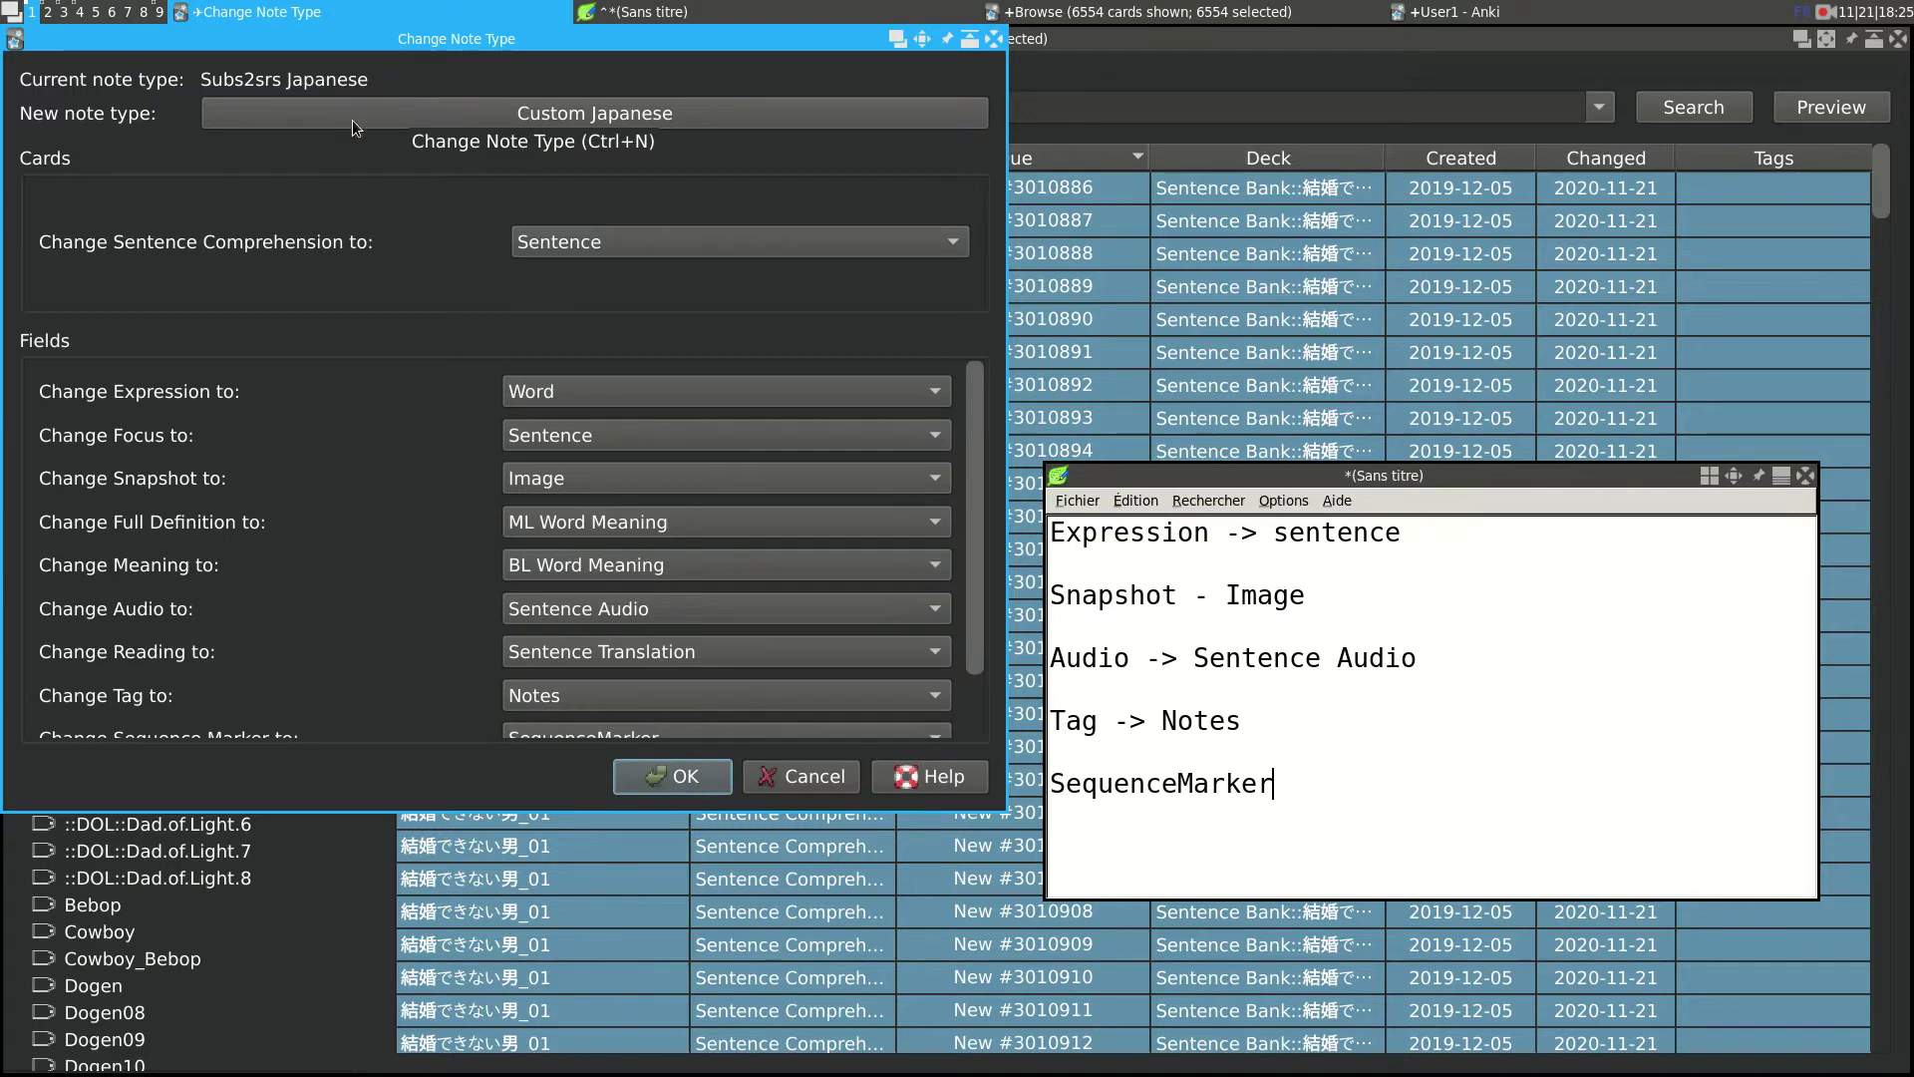
pyautogui.click(484, 118)
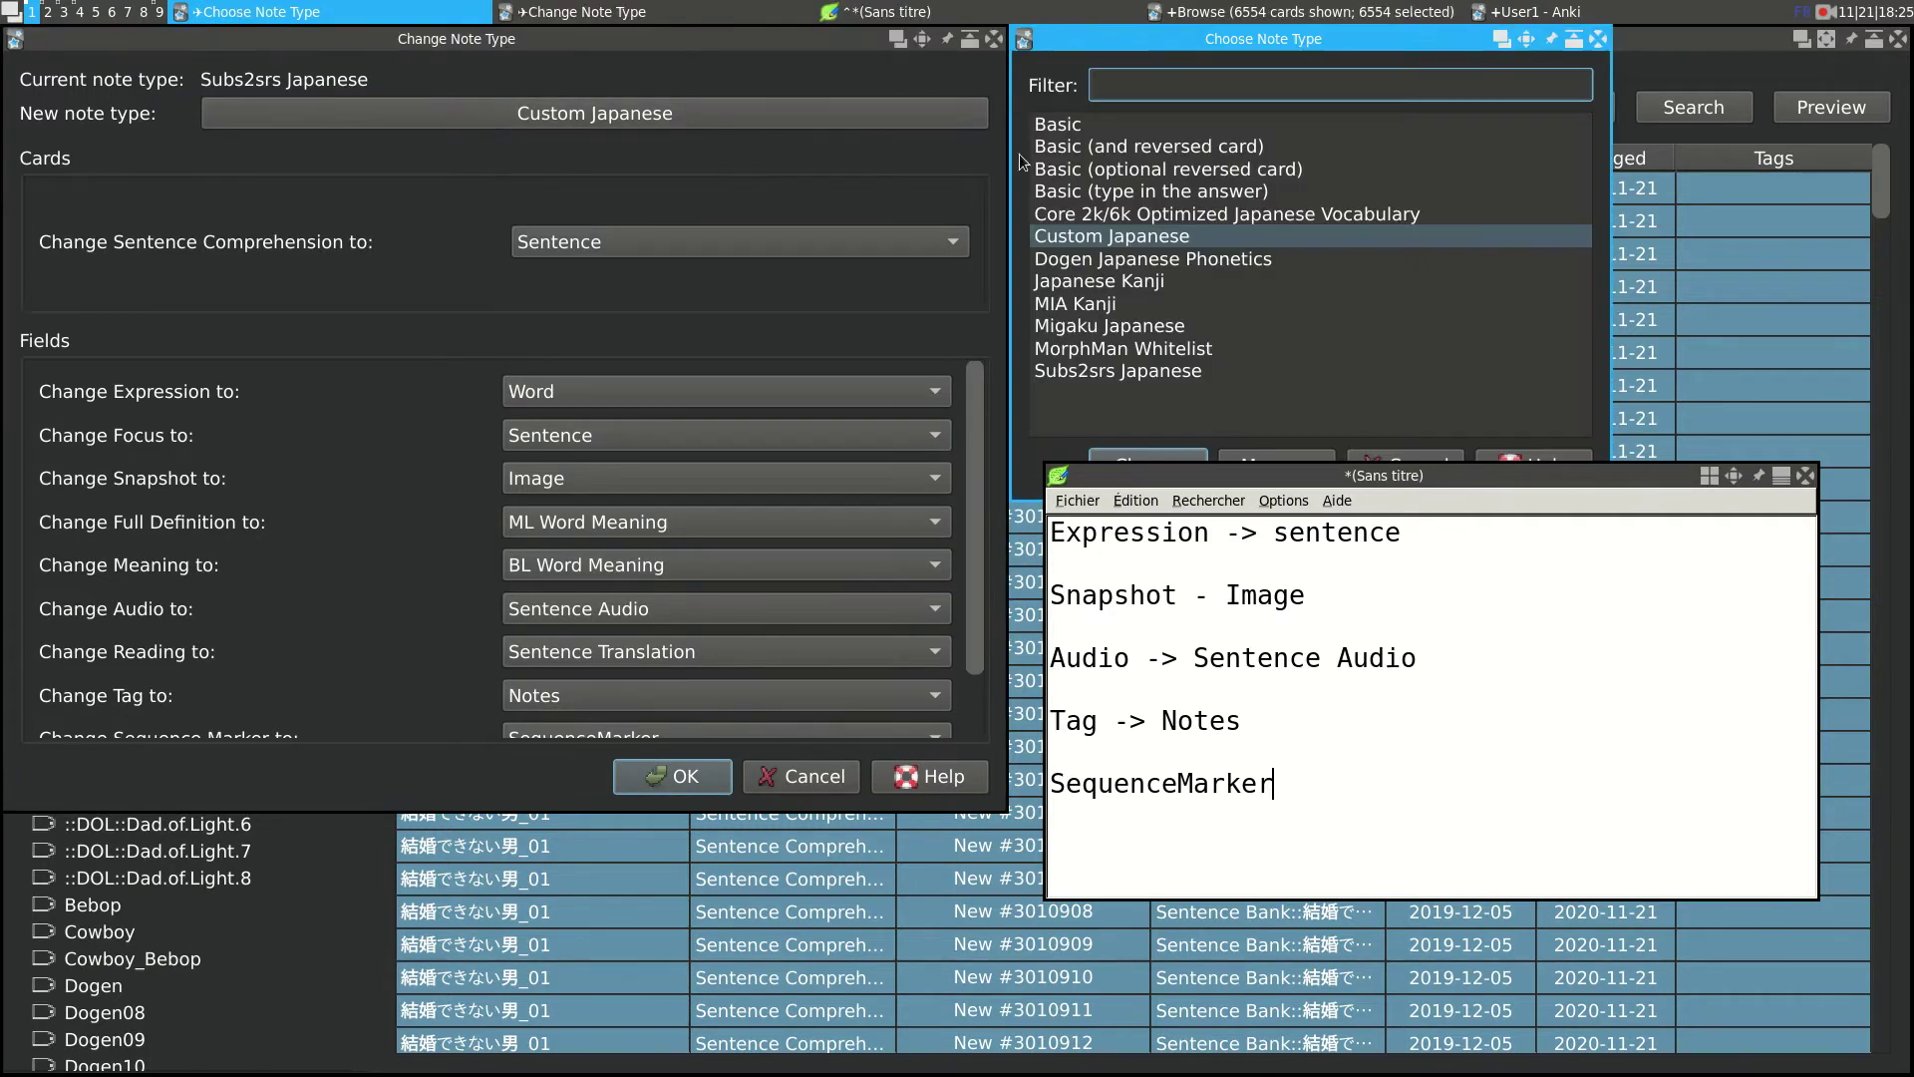
pyautogui.moveTo(1153, 475); pyautogui.dragTo(1183, 590)
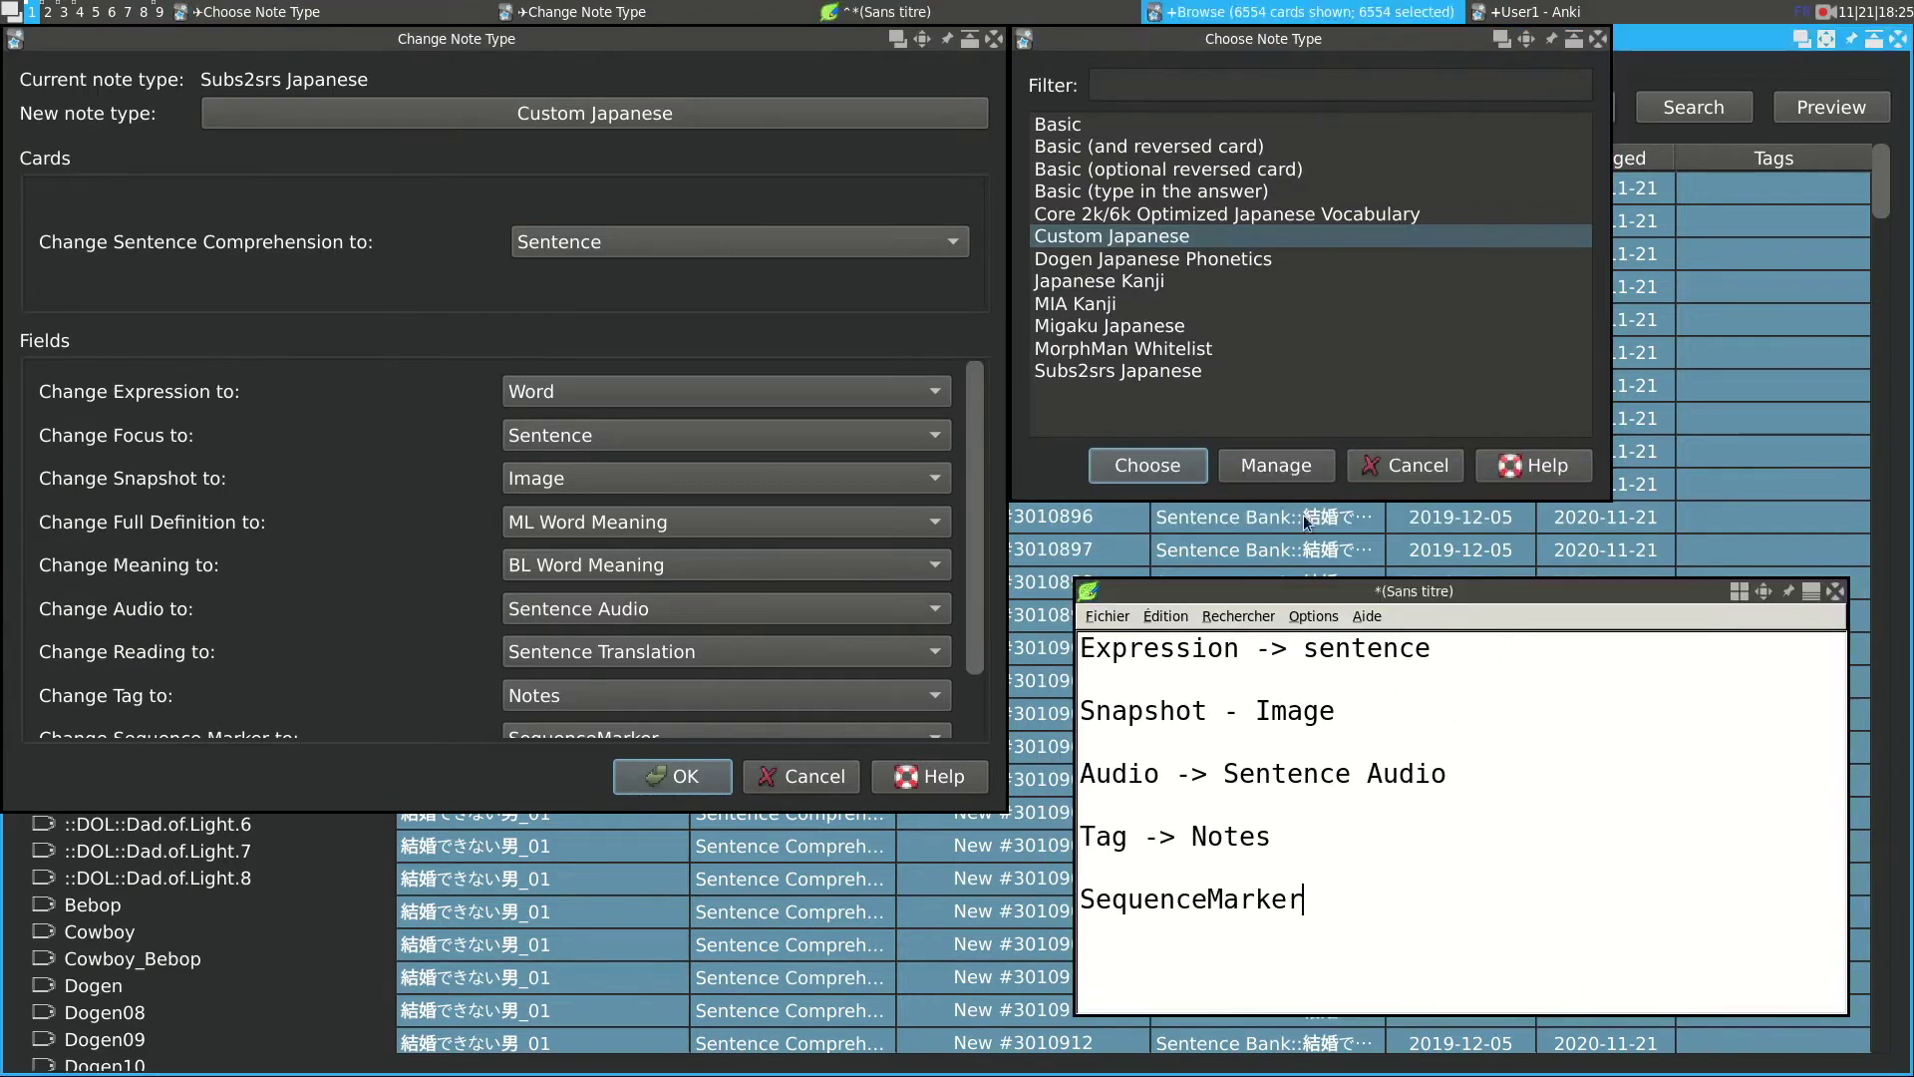
pyautogui.click(1149, 466)
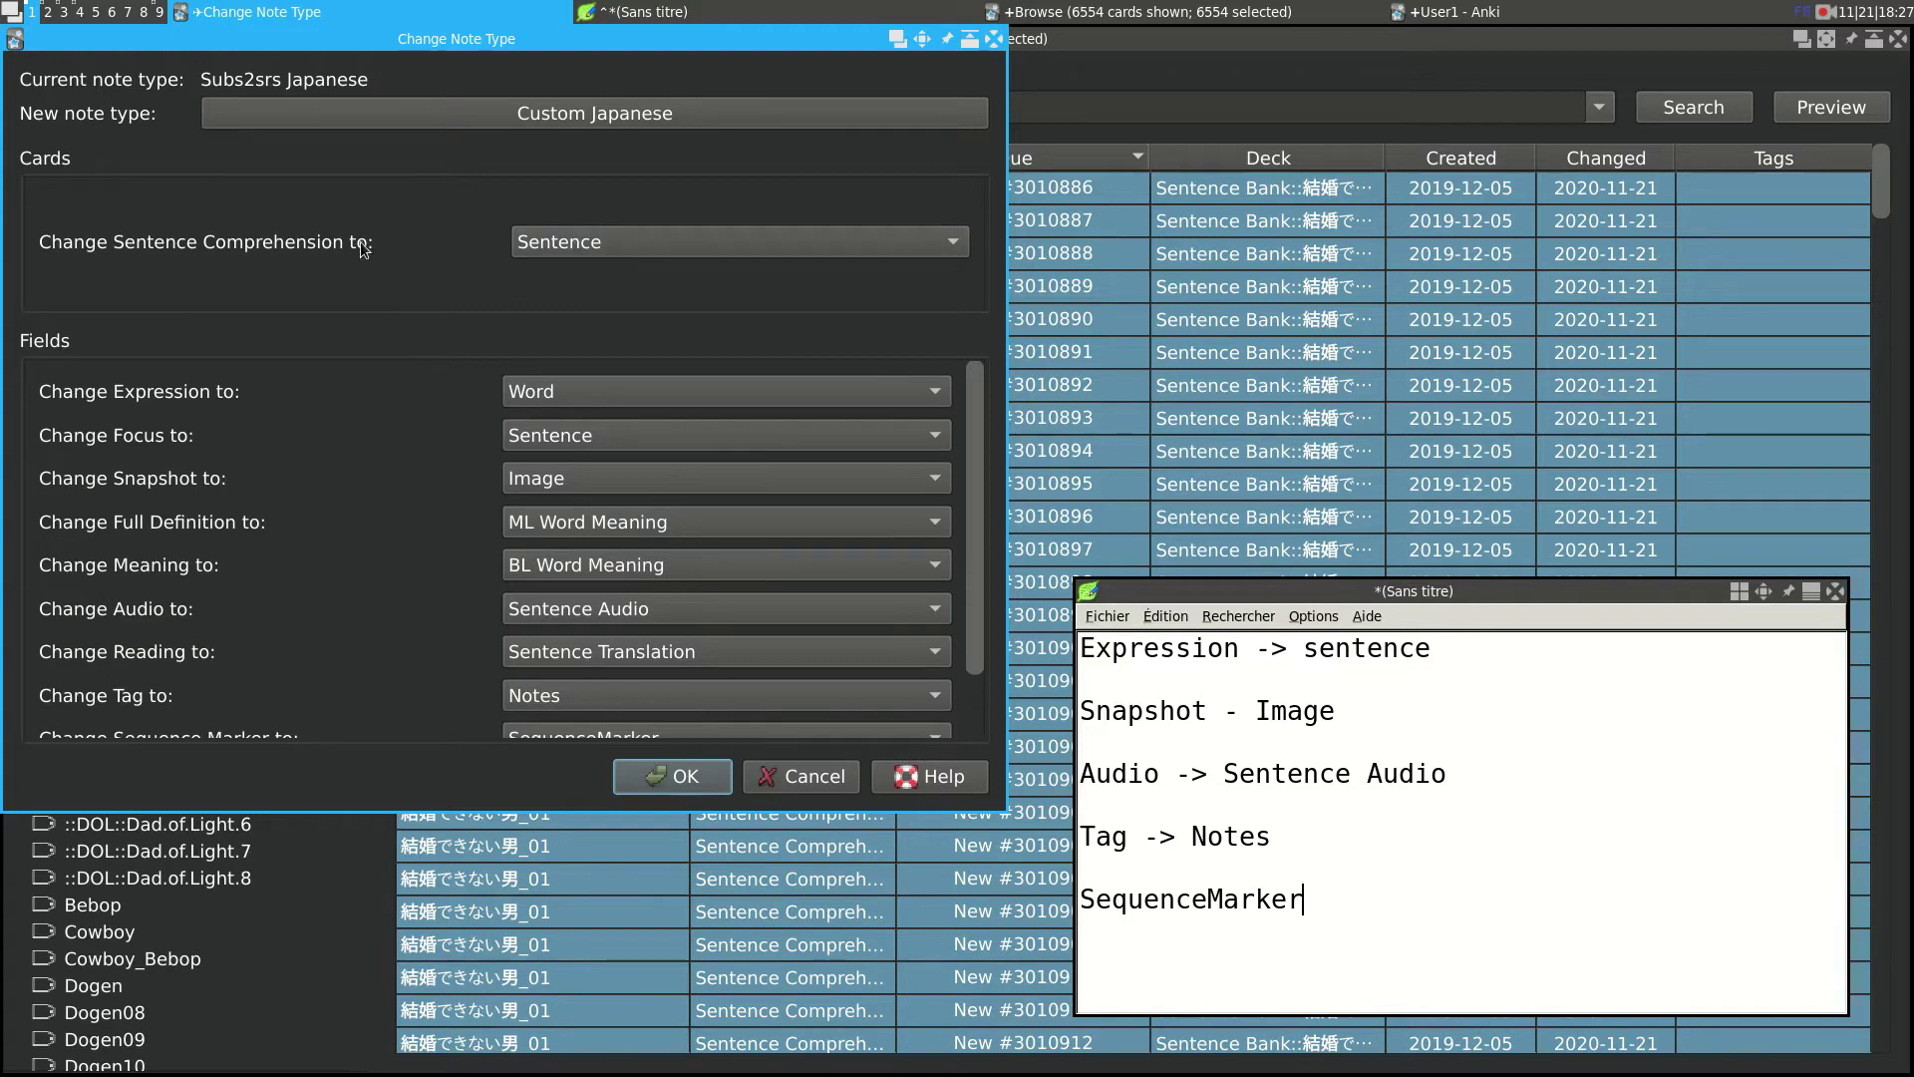
# Map the Sentence Comprehension card to Sentence, the Expression field to Sentence and the Focus field to Nothing.
pyautogui.click(688, 240)
pyautogui.click(590, 243)
pyautogui.click(648, 397)
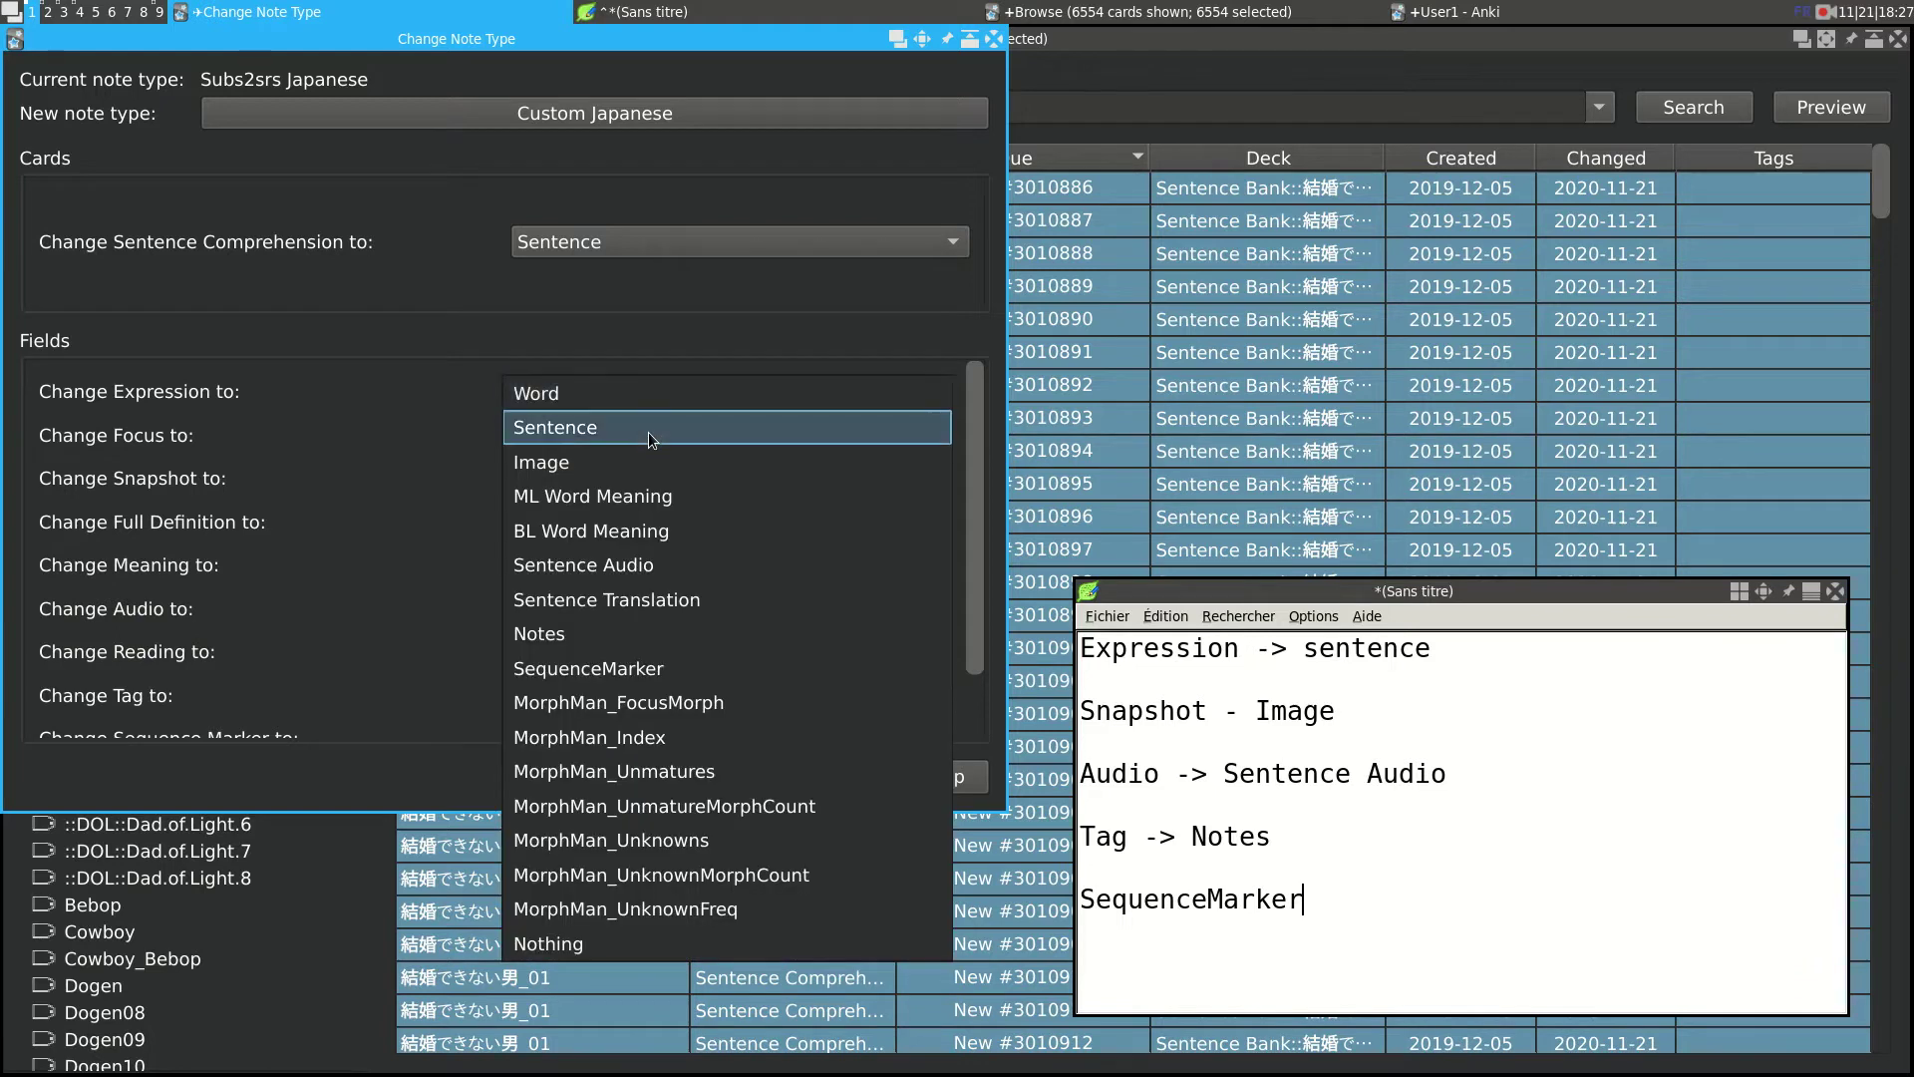
pyautogui.click(648, 433)
pyautogui.click(640, 435)
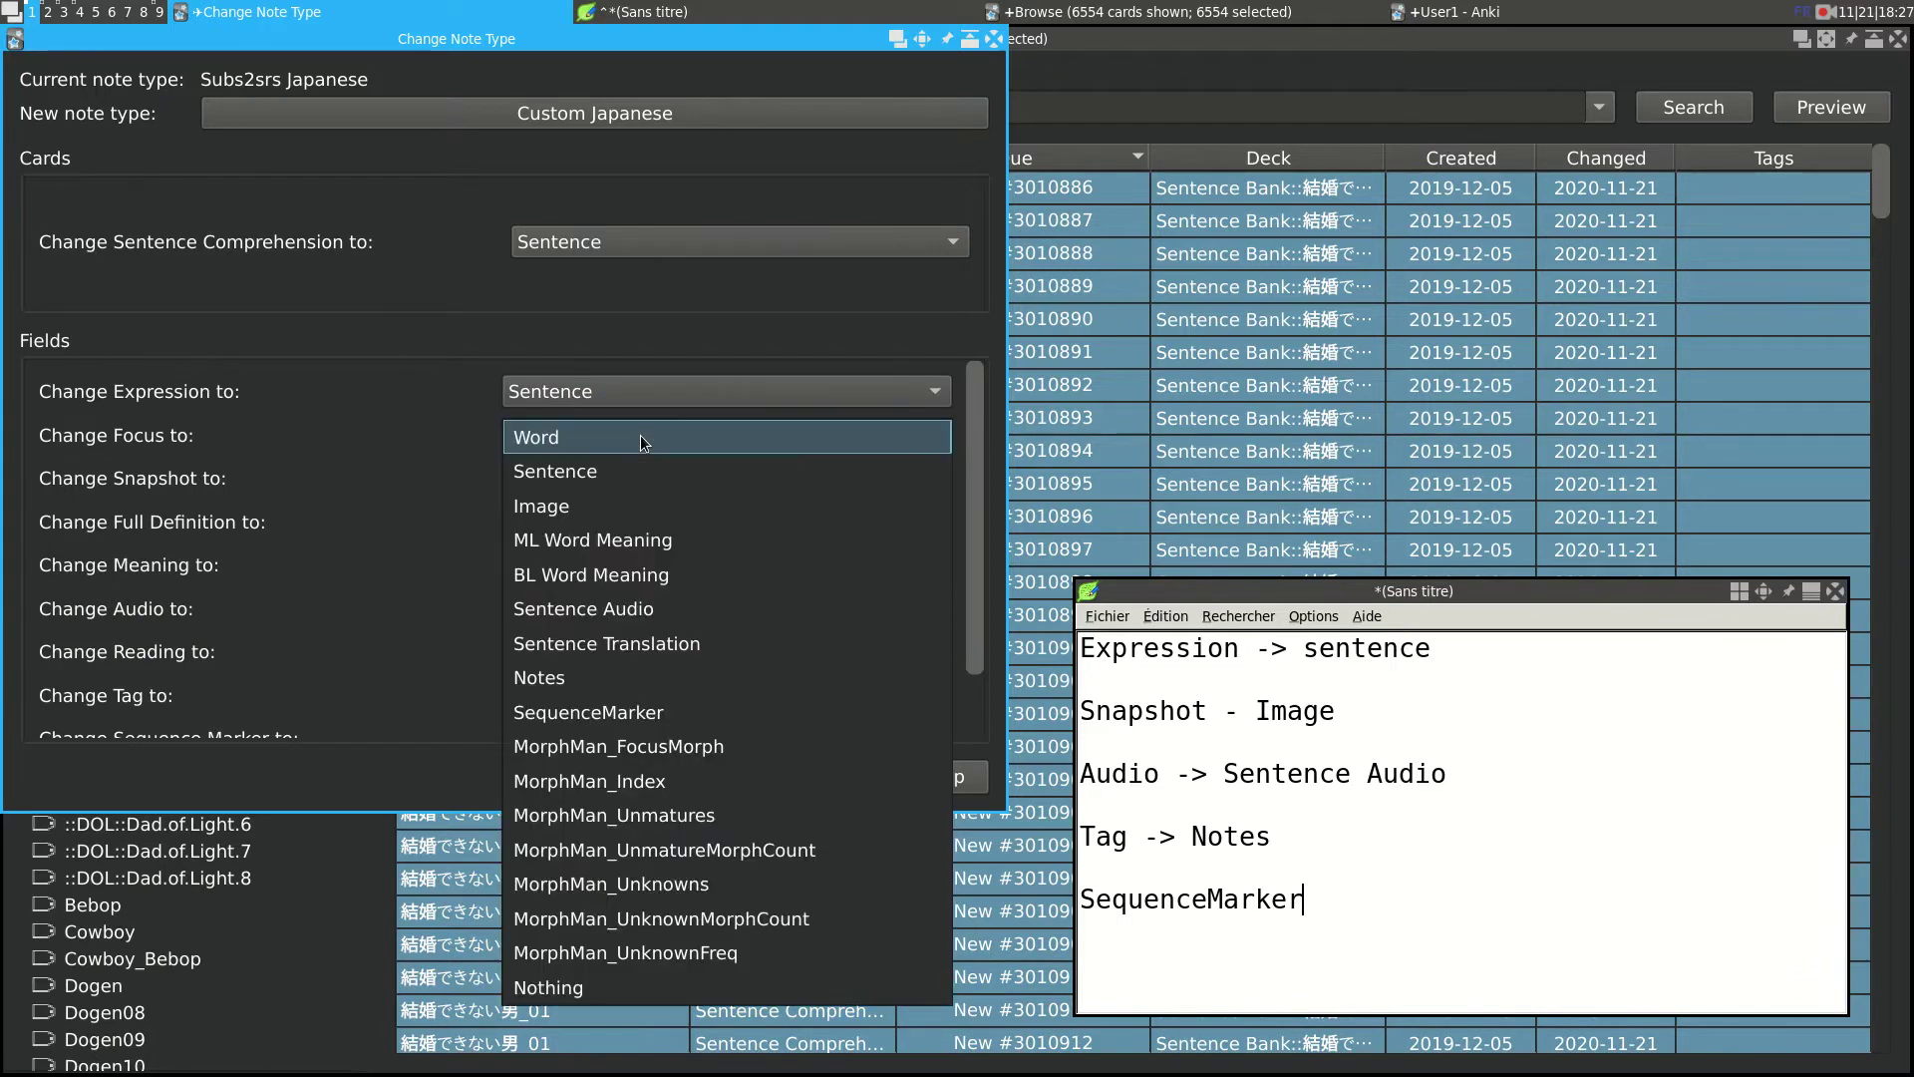
pyautogui.click(631, 985)
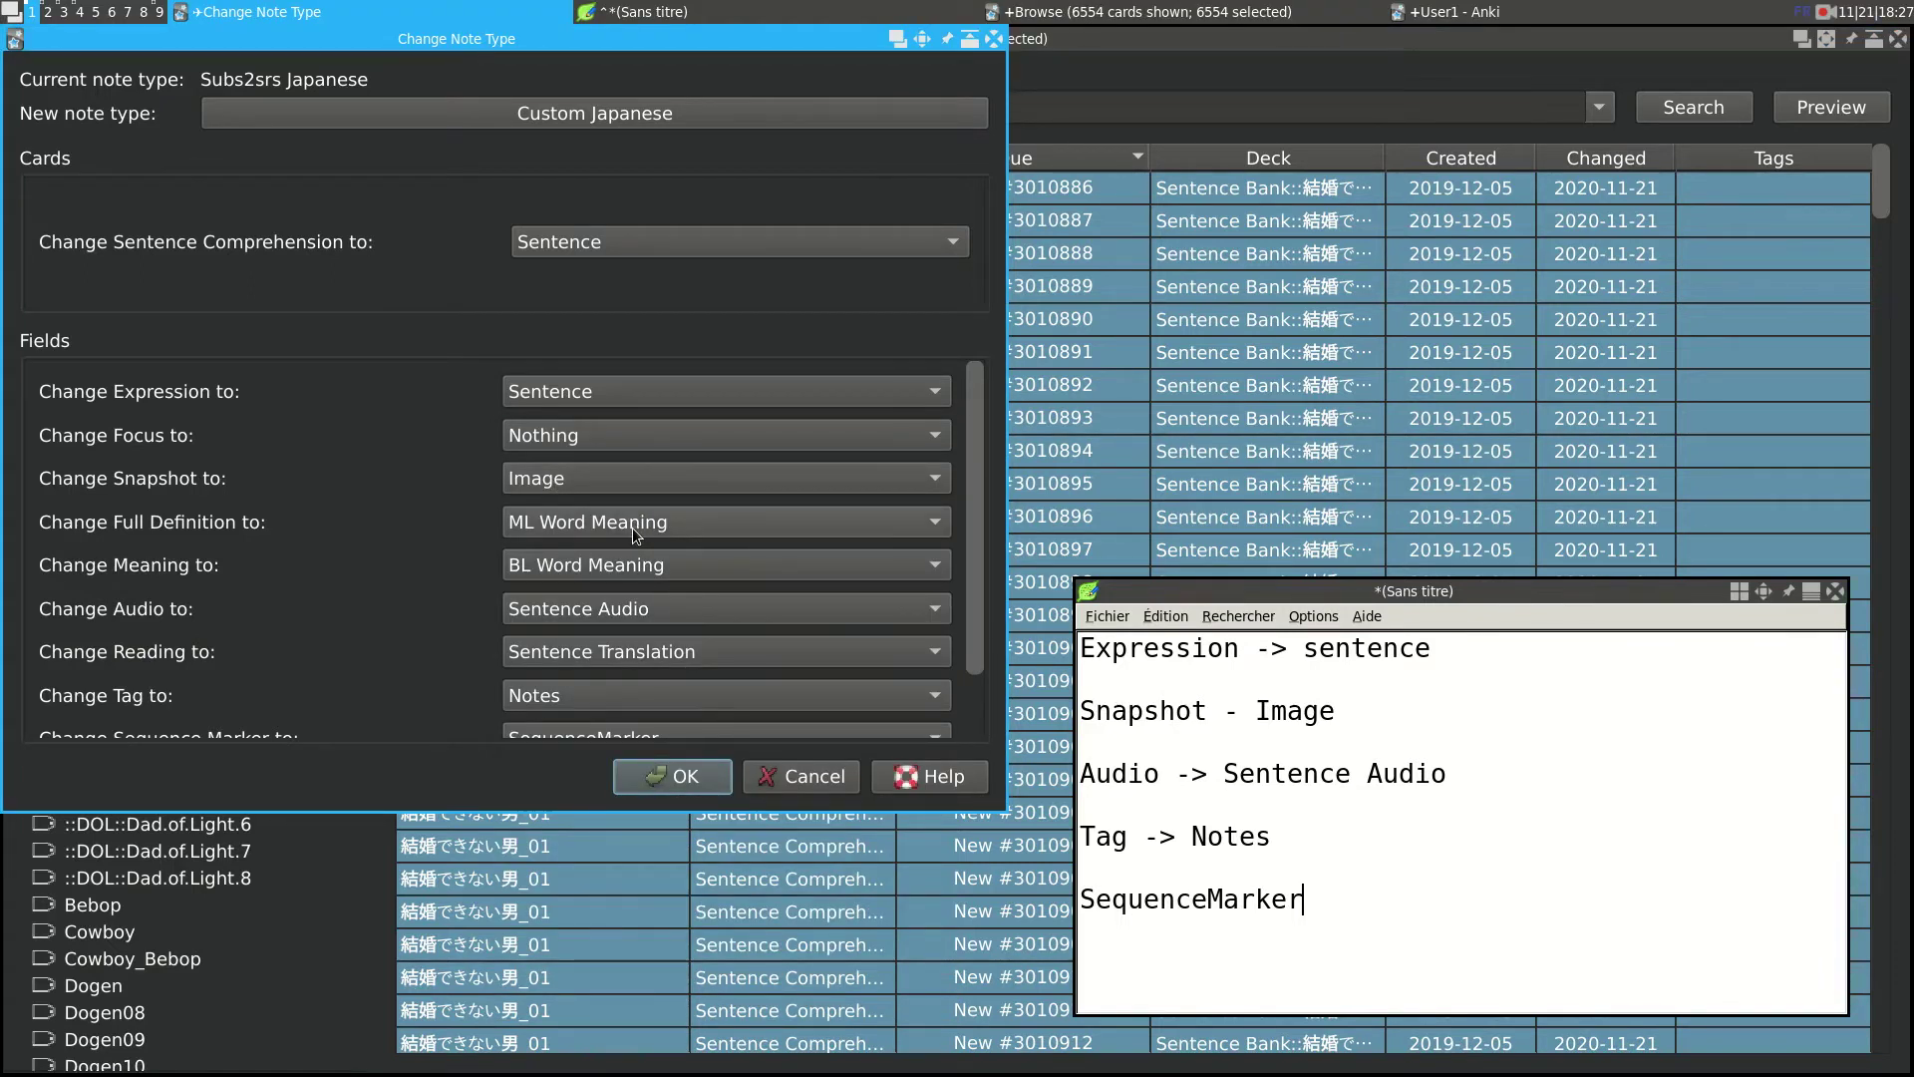
# Map the Full Definition, Meaning and Reading fields to Nothing.
pyautogui.click(632, 528)
pyautogui.click(645, 962)
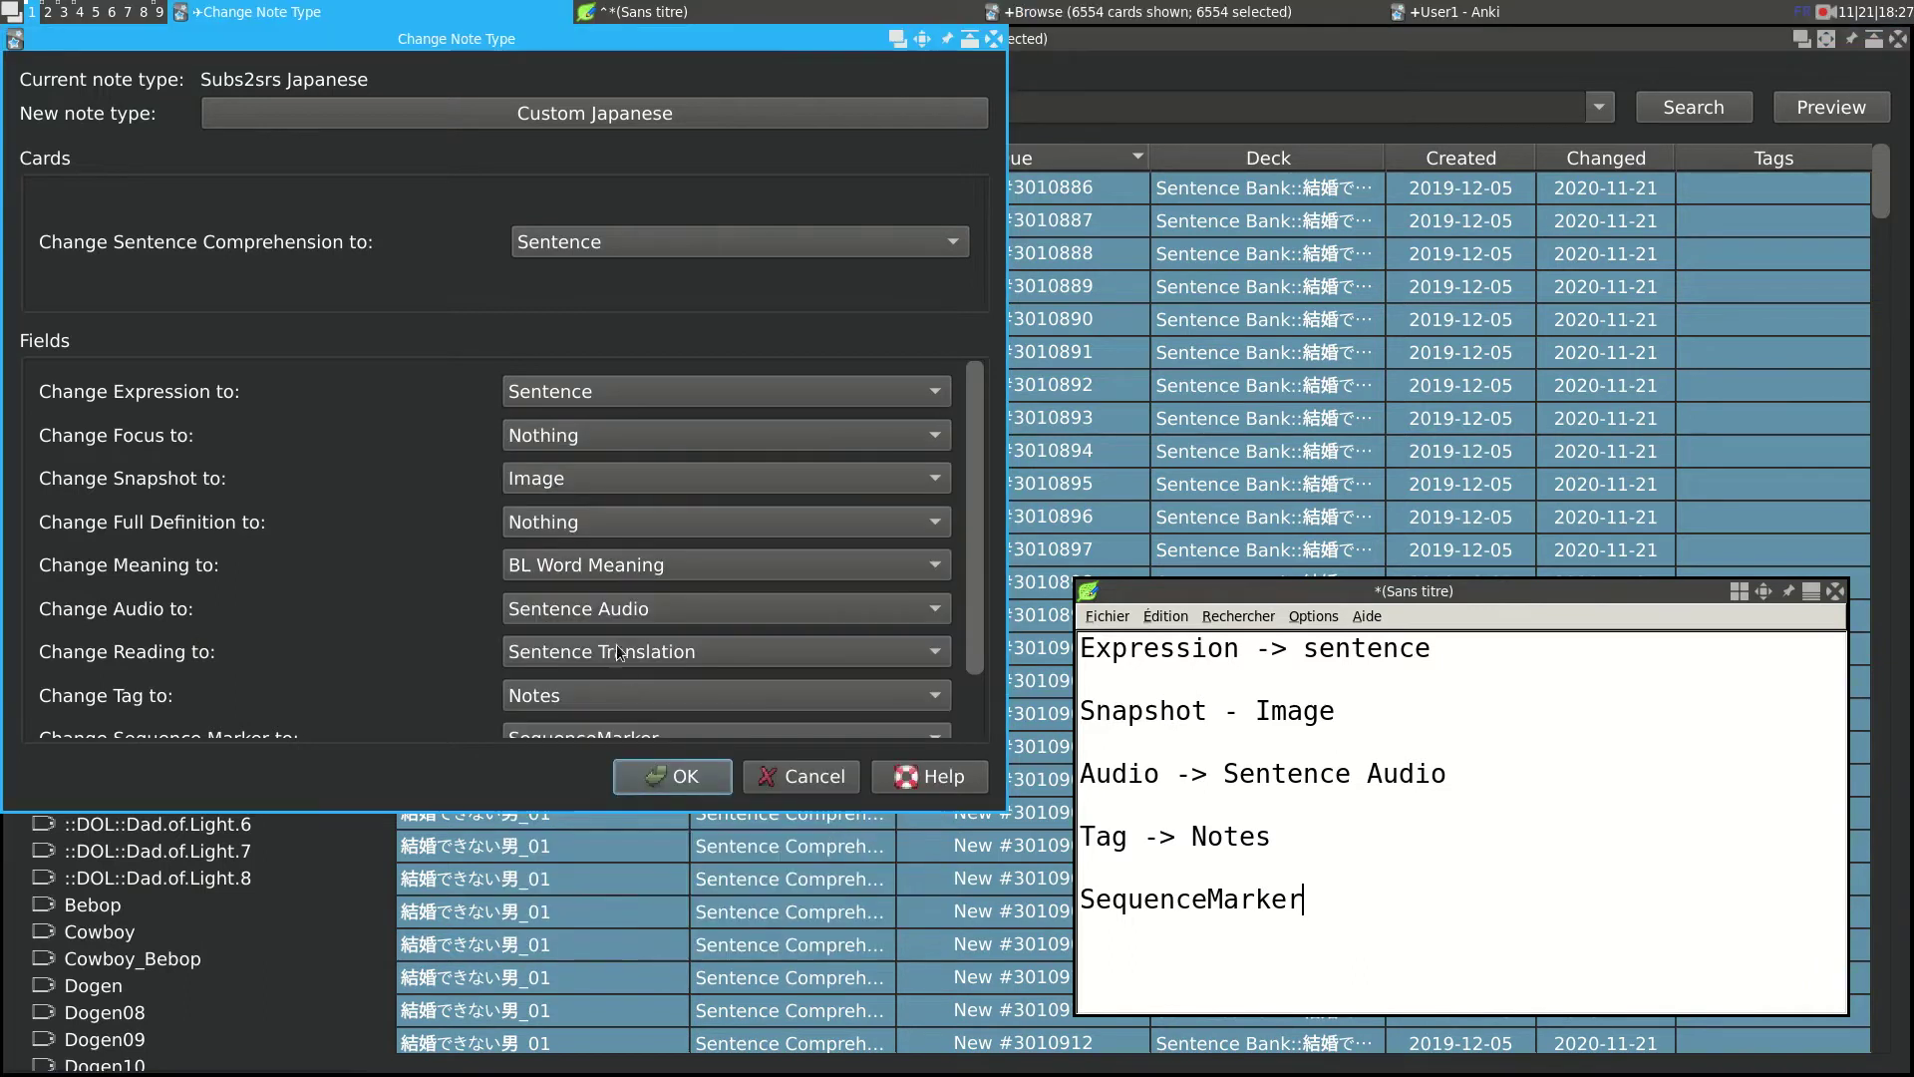
pyautogui.click(602, 569)
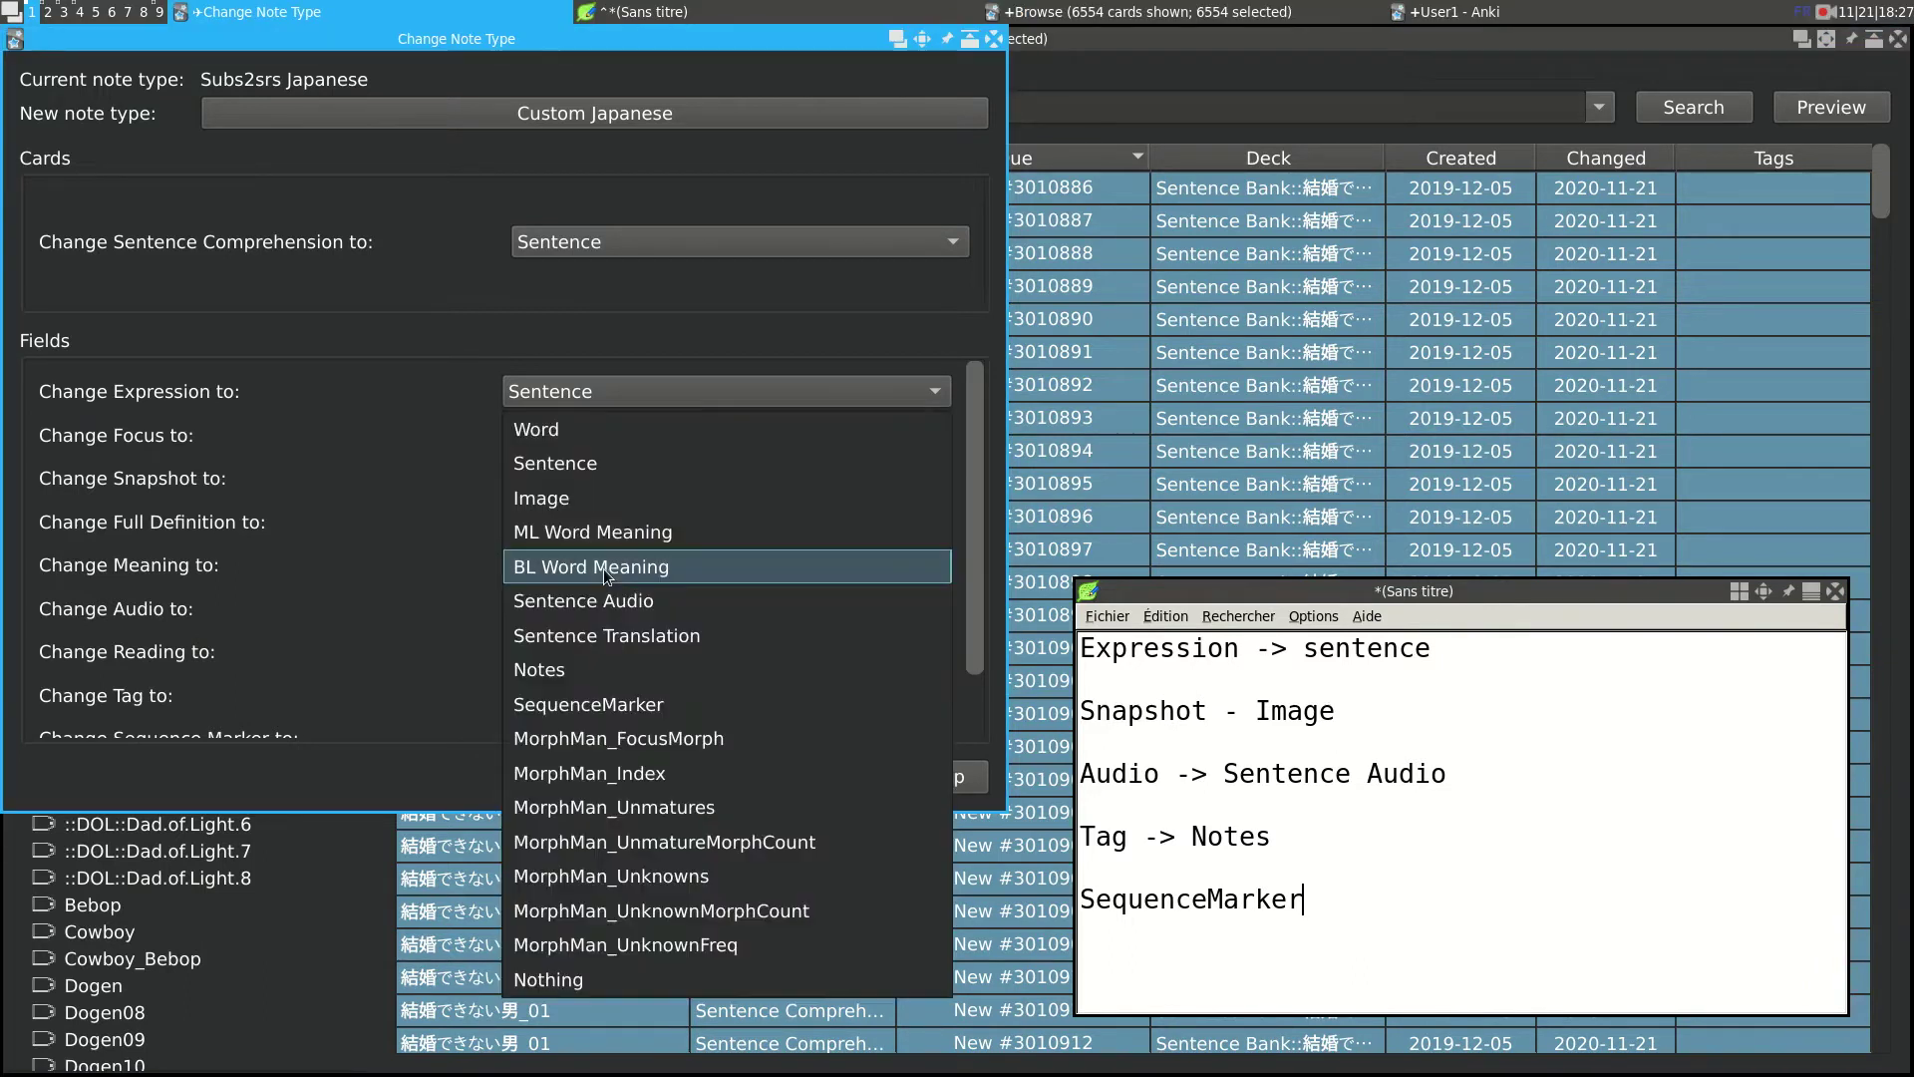
pyautogui.click(644, 975)
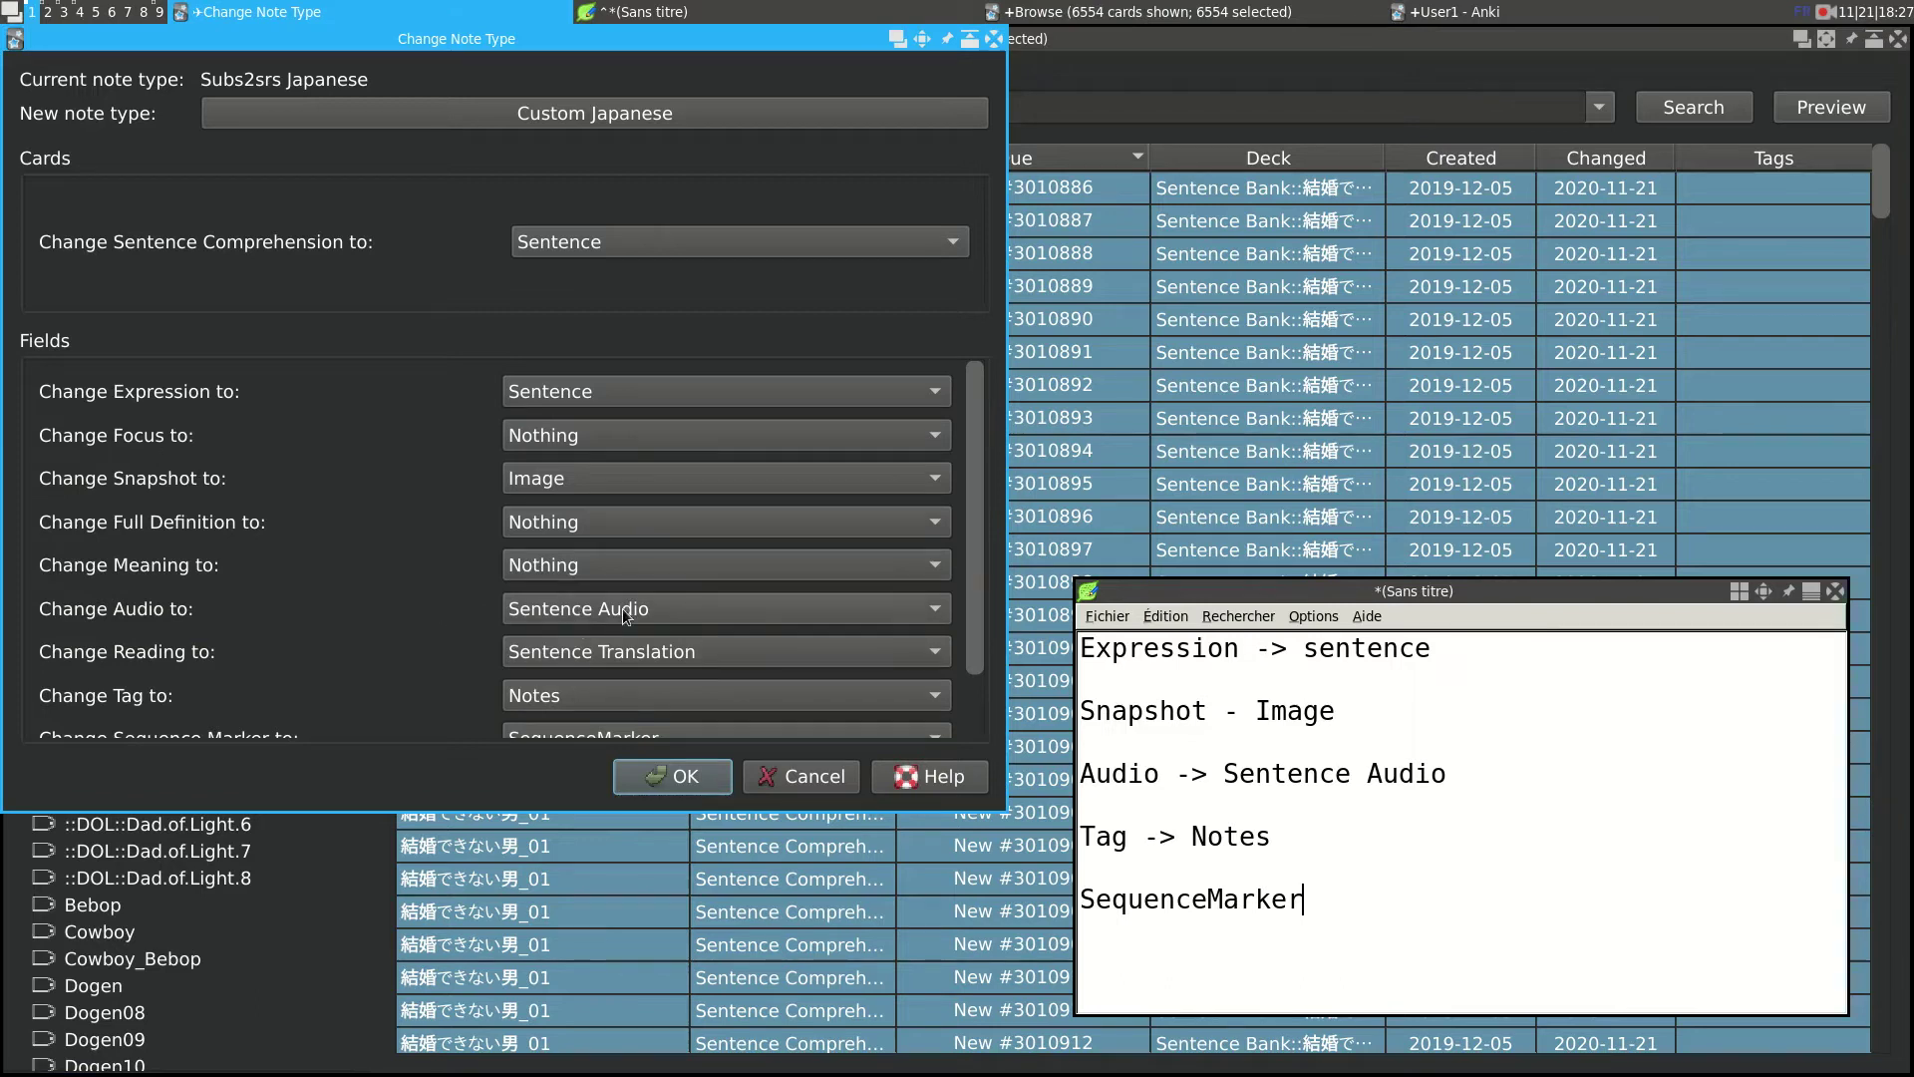
pyautogui.click(649, 655)
pyautogui.click(686, 992)
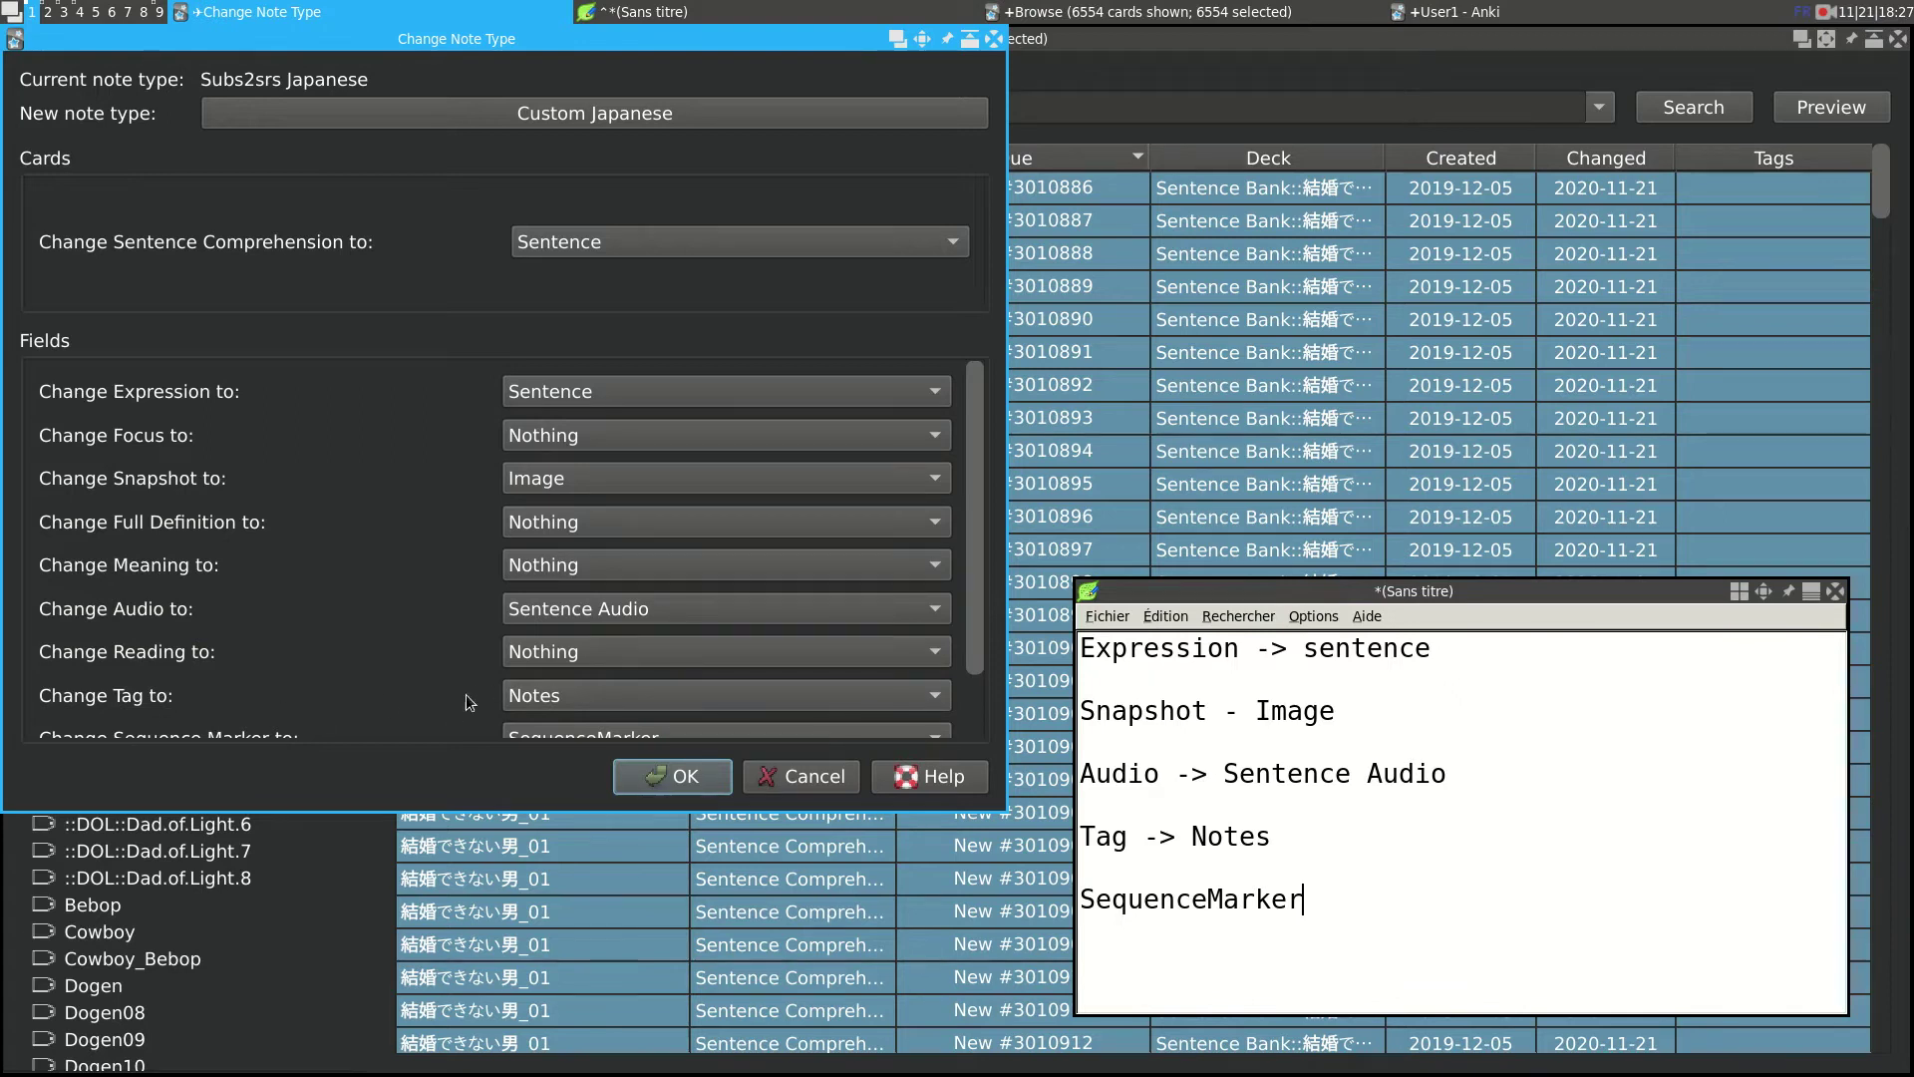
# Map the Notes field to Nothing and apply the note type change to the selected notes.
pyautogui.scroll(-2, 463, 668)
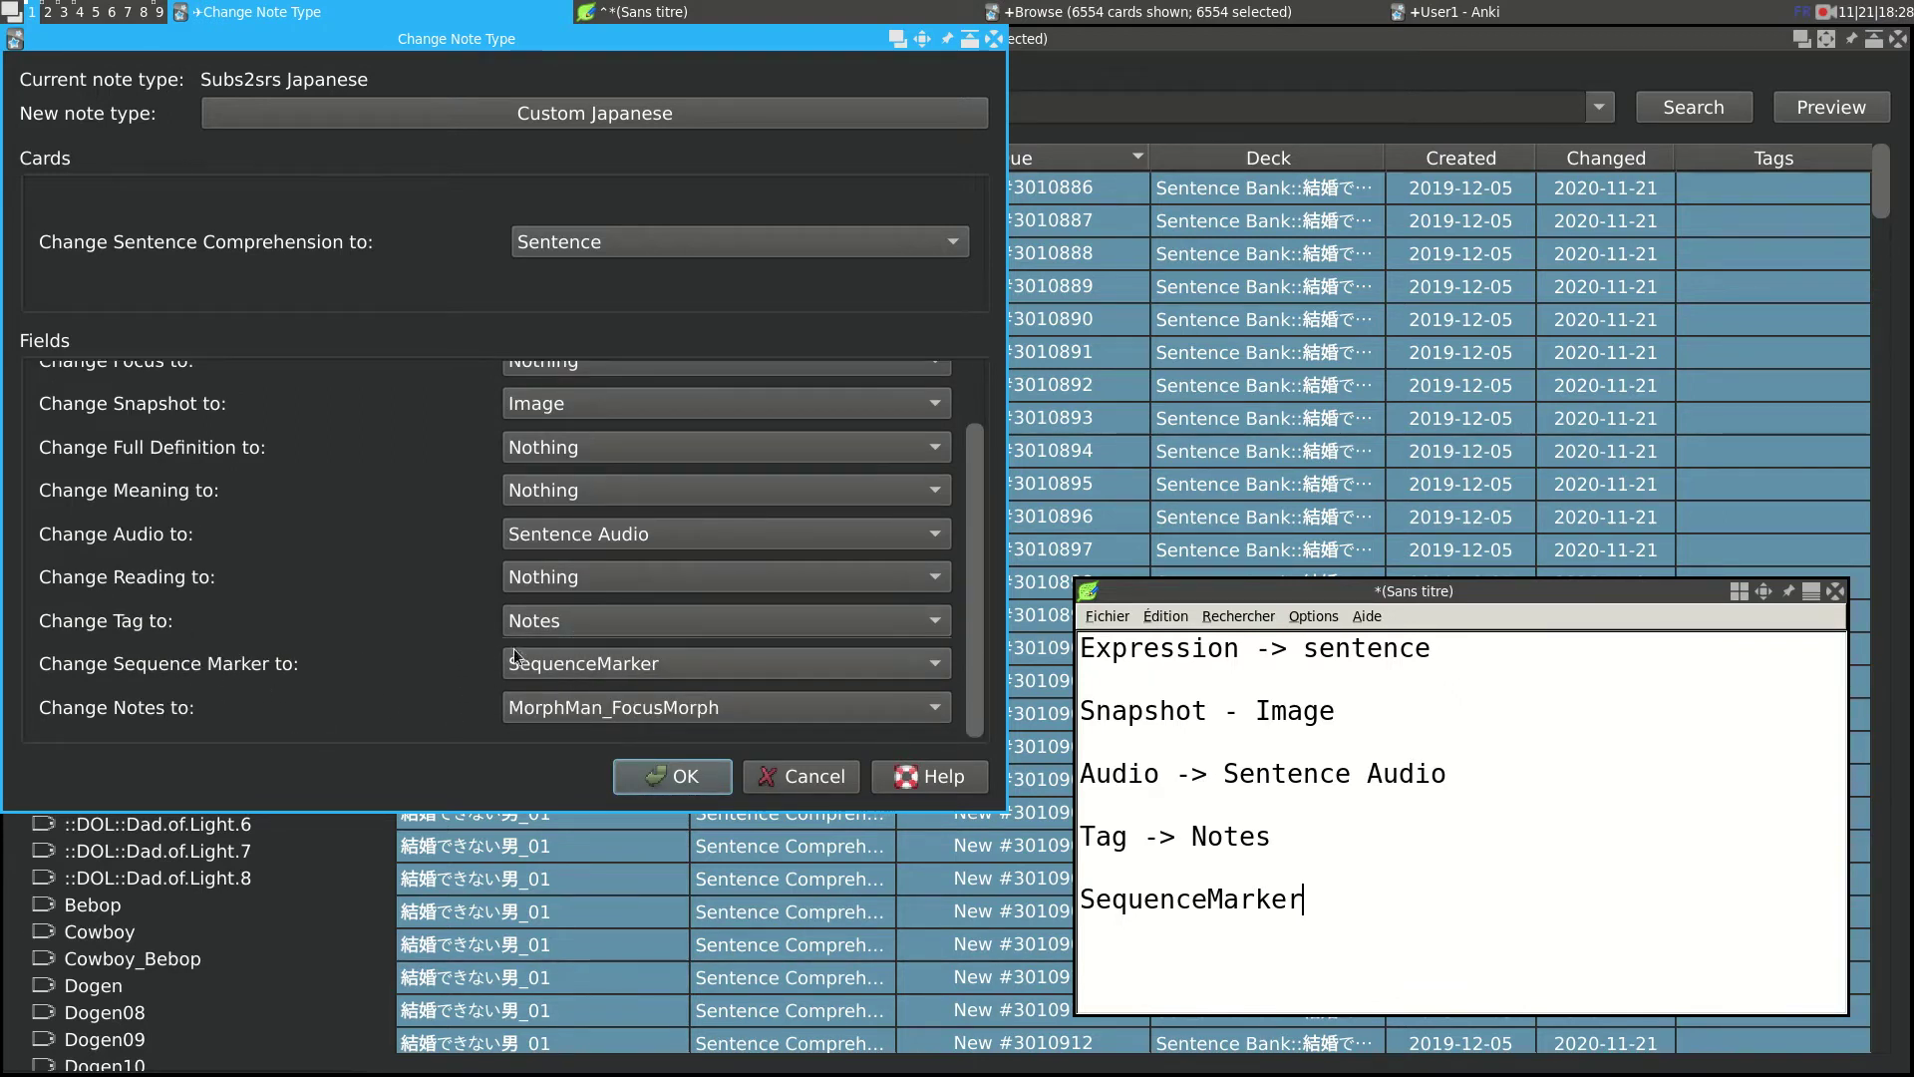
pyautogui.click(565, 708)
pyautogui.click(572, 941)
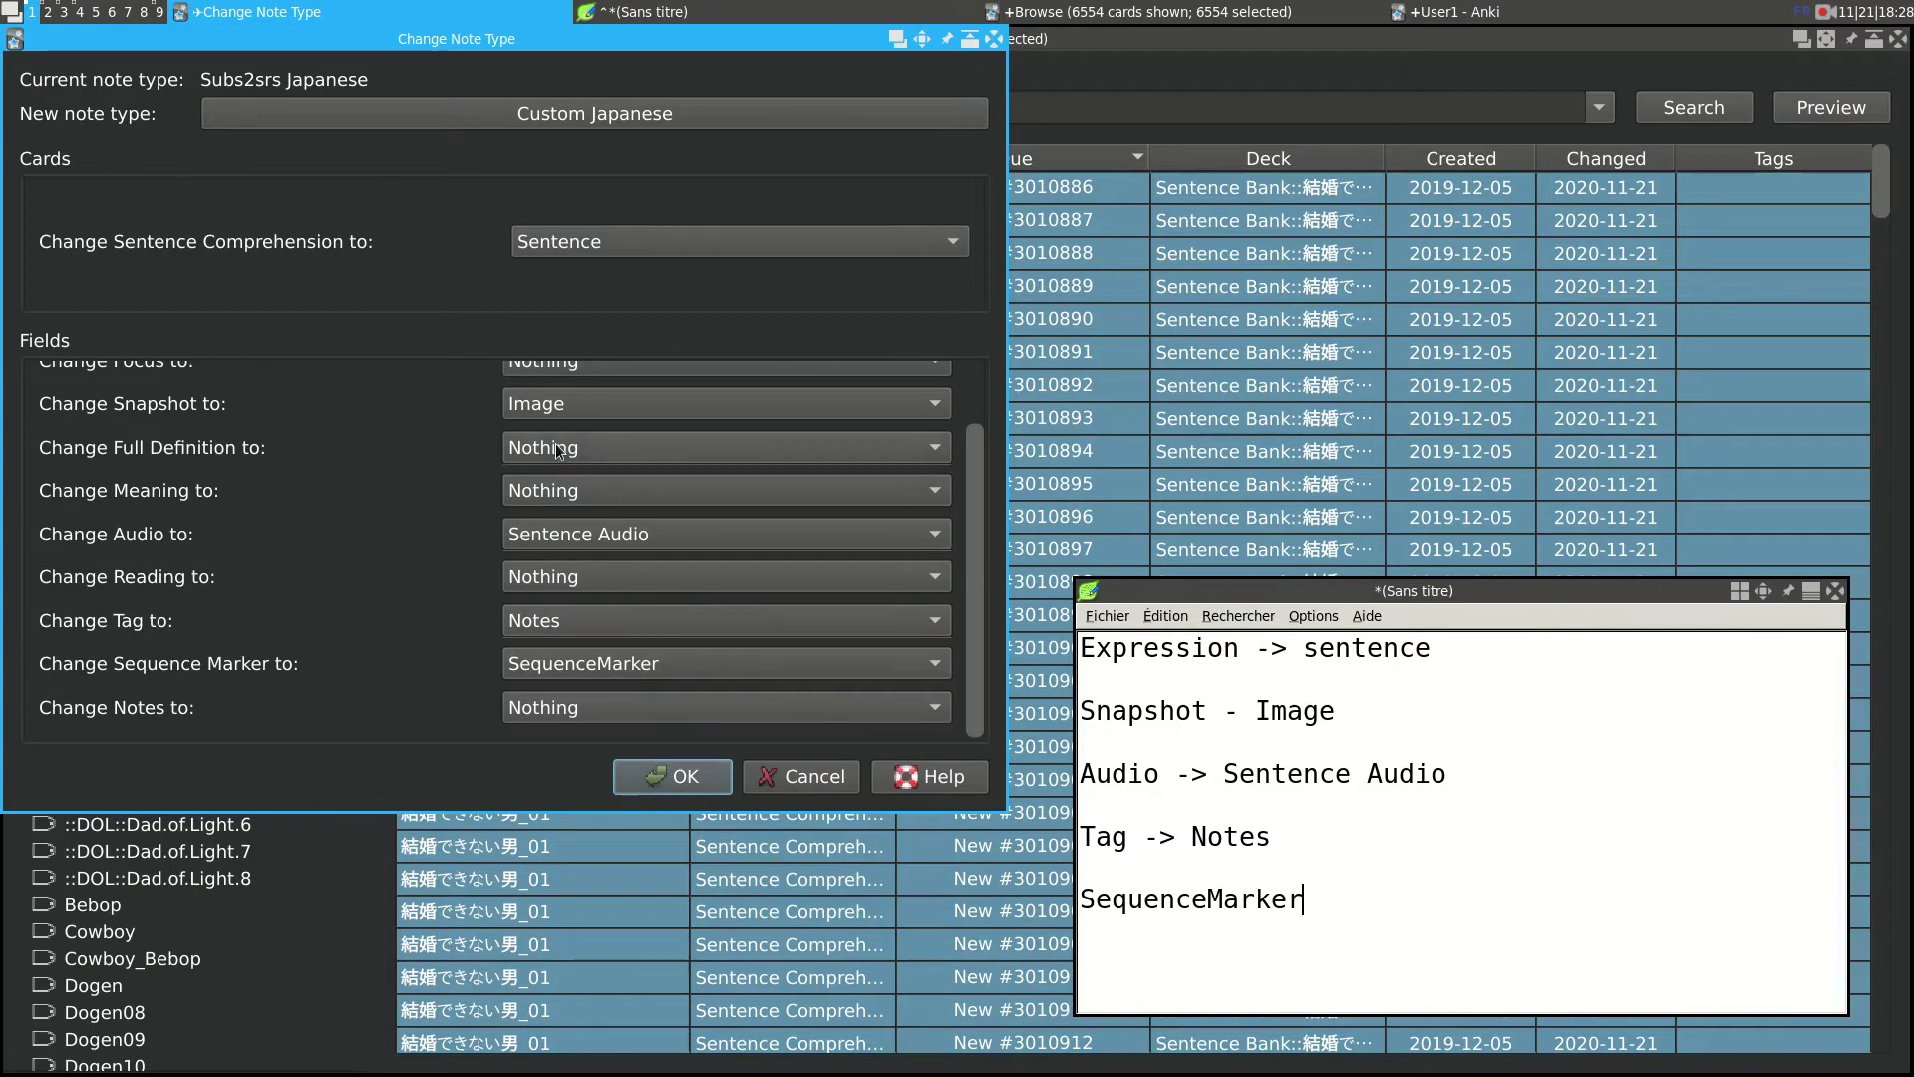
pyautogui.click(664, 773)
pyautogui.press('super+h')
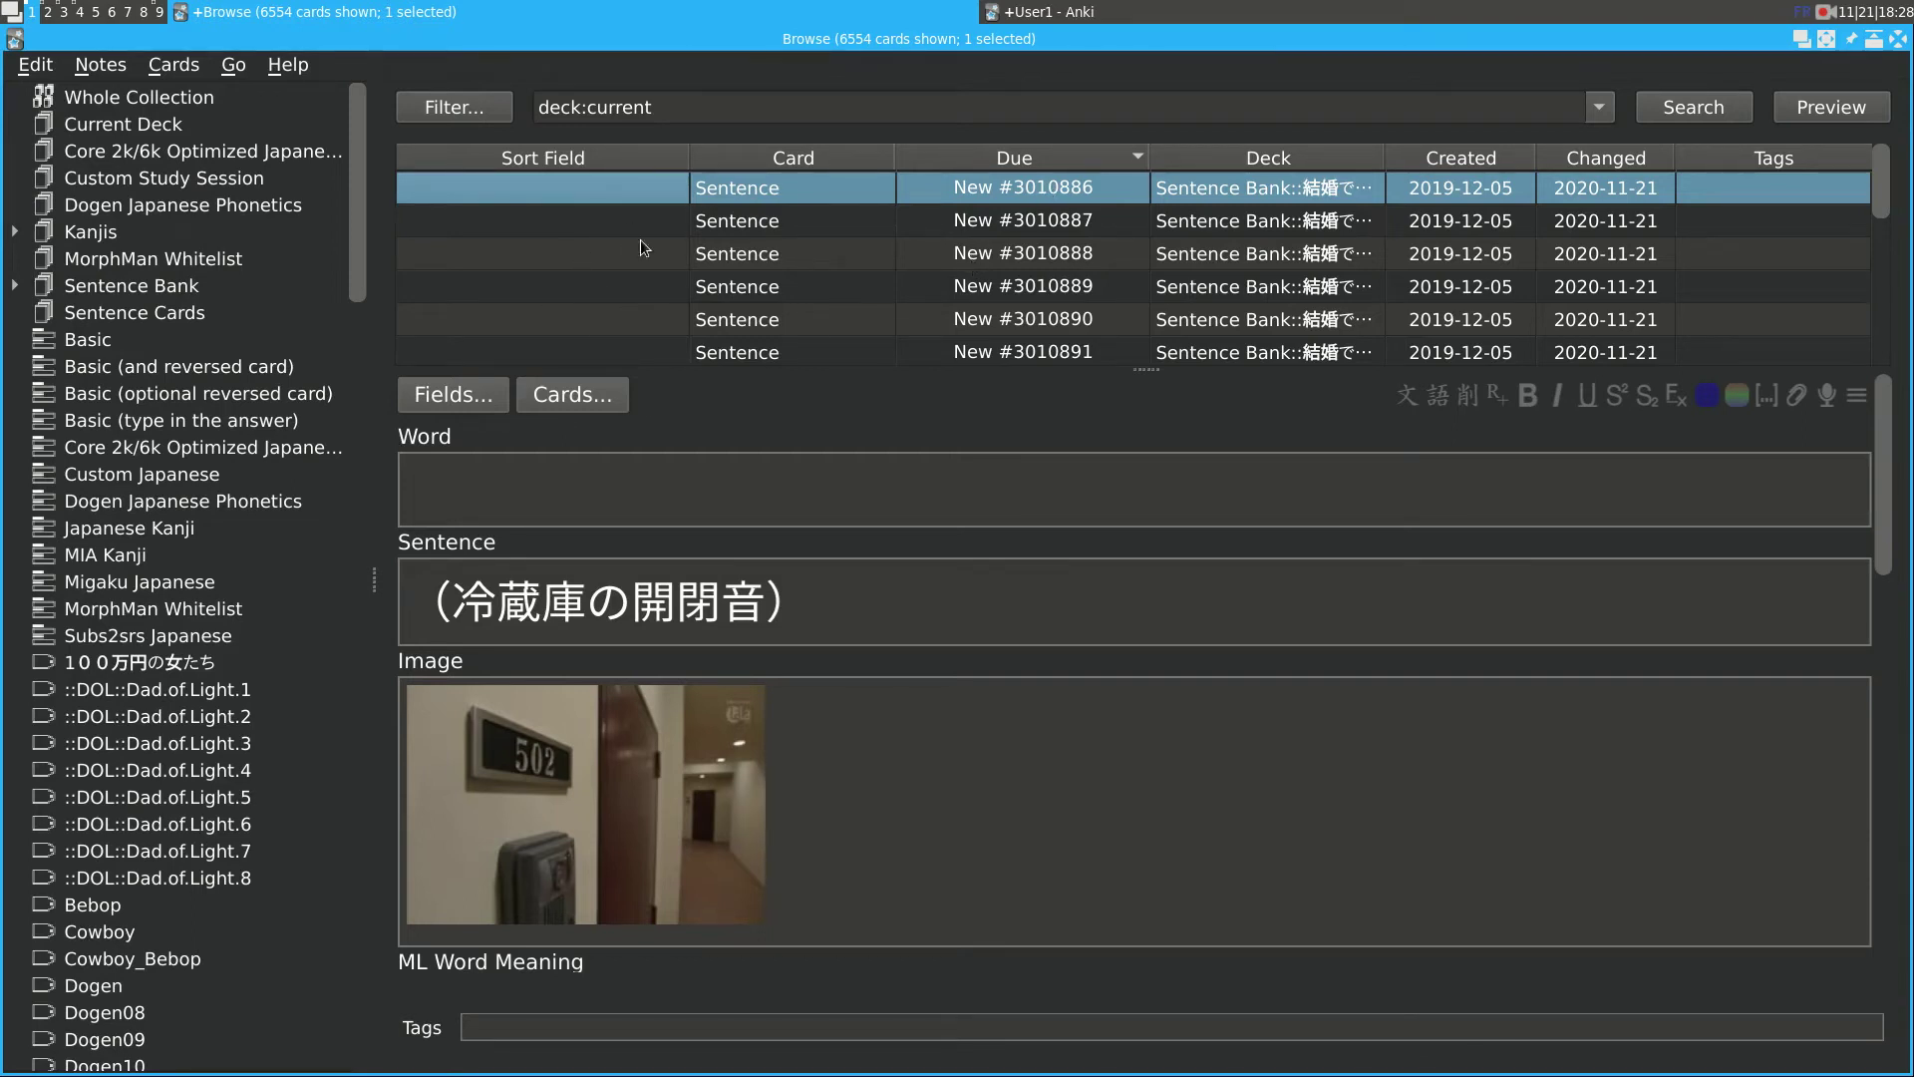
# Check the sentence and image of the first few converted notes in the deck, in order of due number.
pyautogui.click(1065, 152)
pyautogui.click(1063, 152)
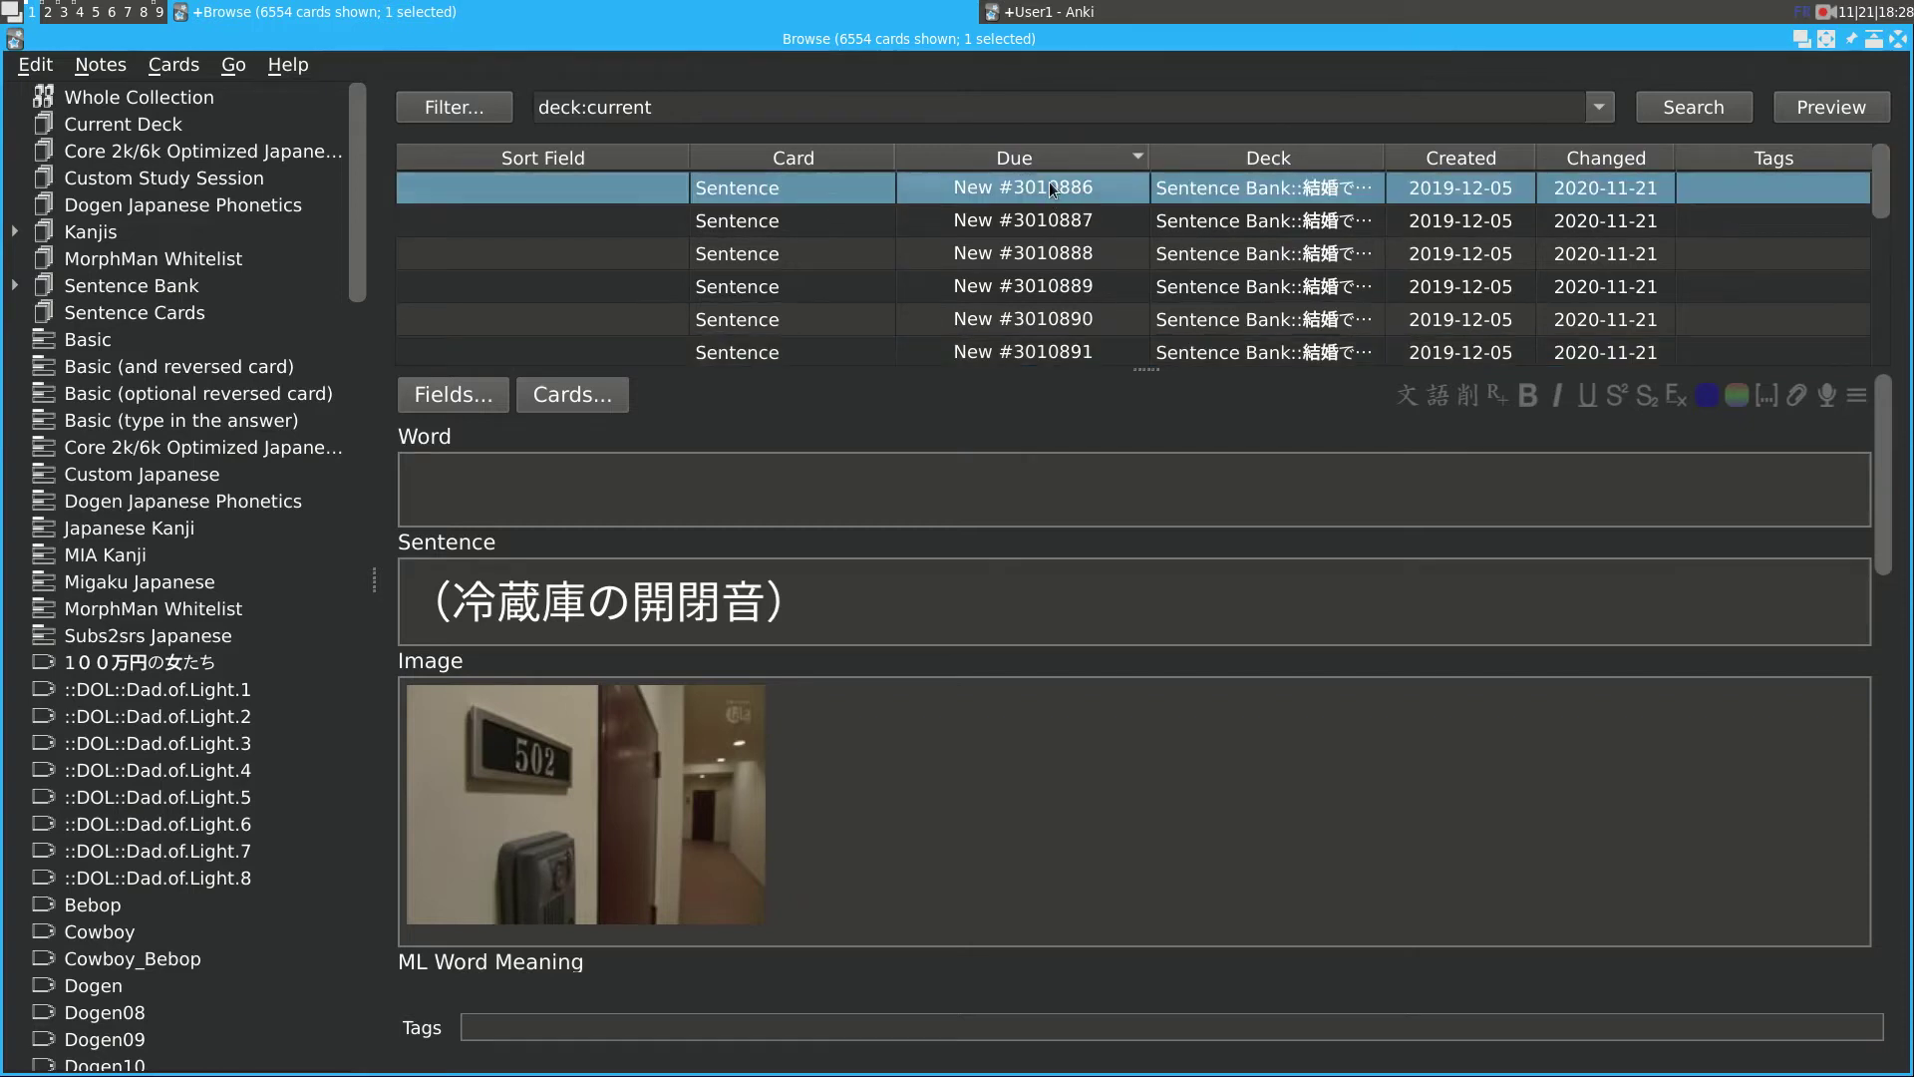
pyautogui.press('Down')
pyautogui.press('Up')
pyautogui.press('Down')
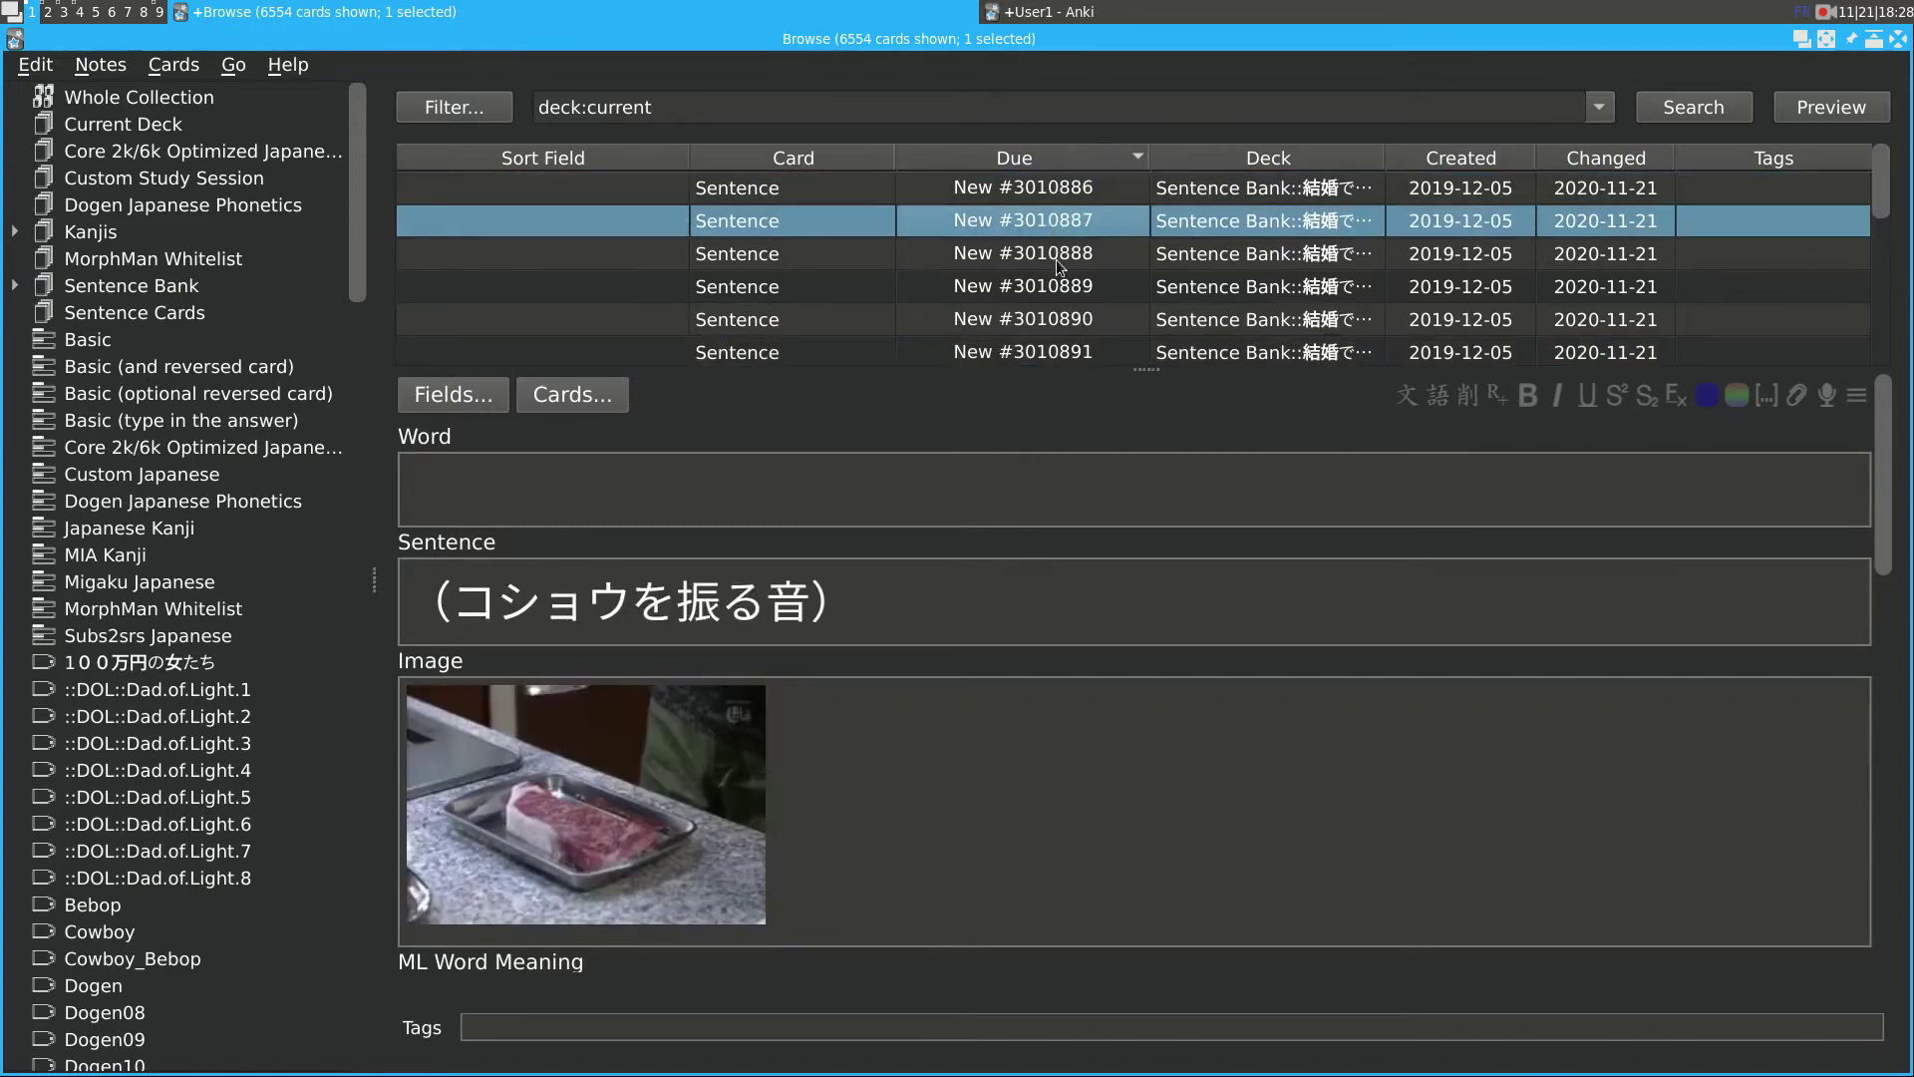
pyautogui.click(1056, 260)
pyautogui.click(1053, 291)
pyautogui.click(624, 193)
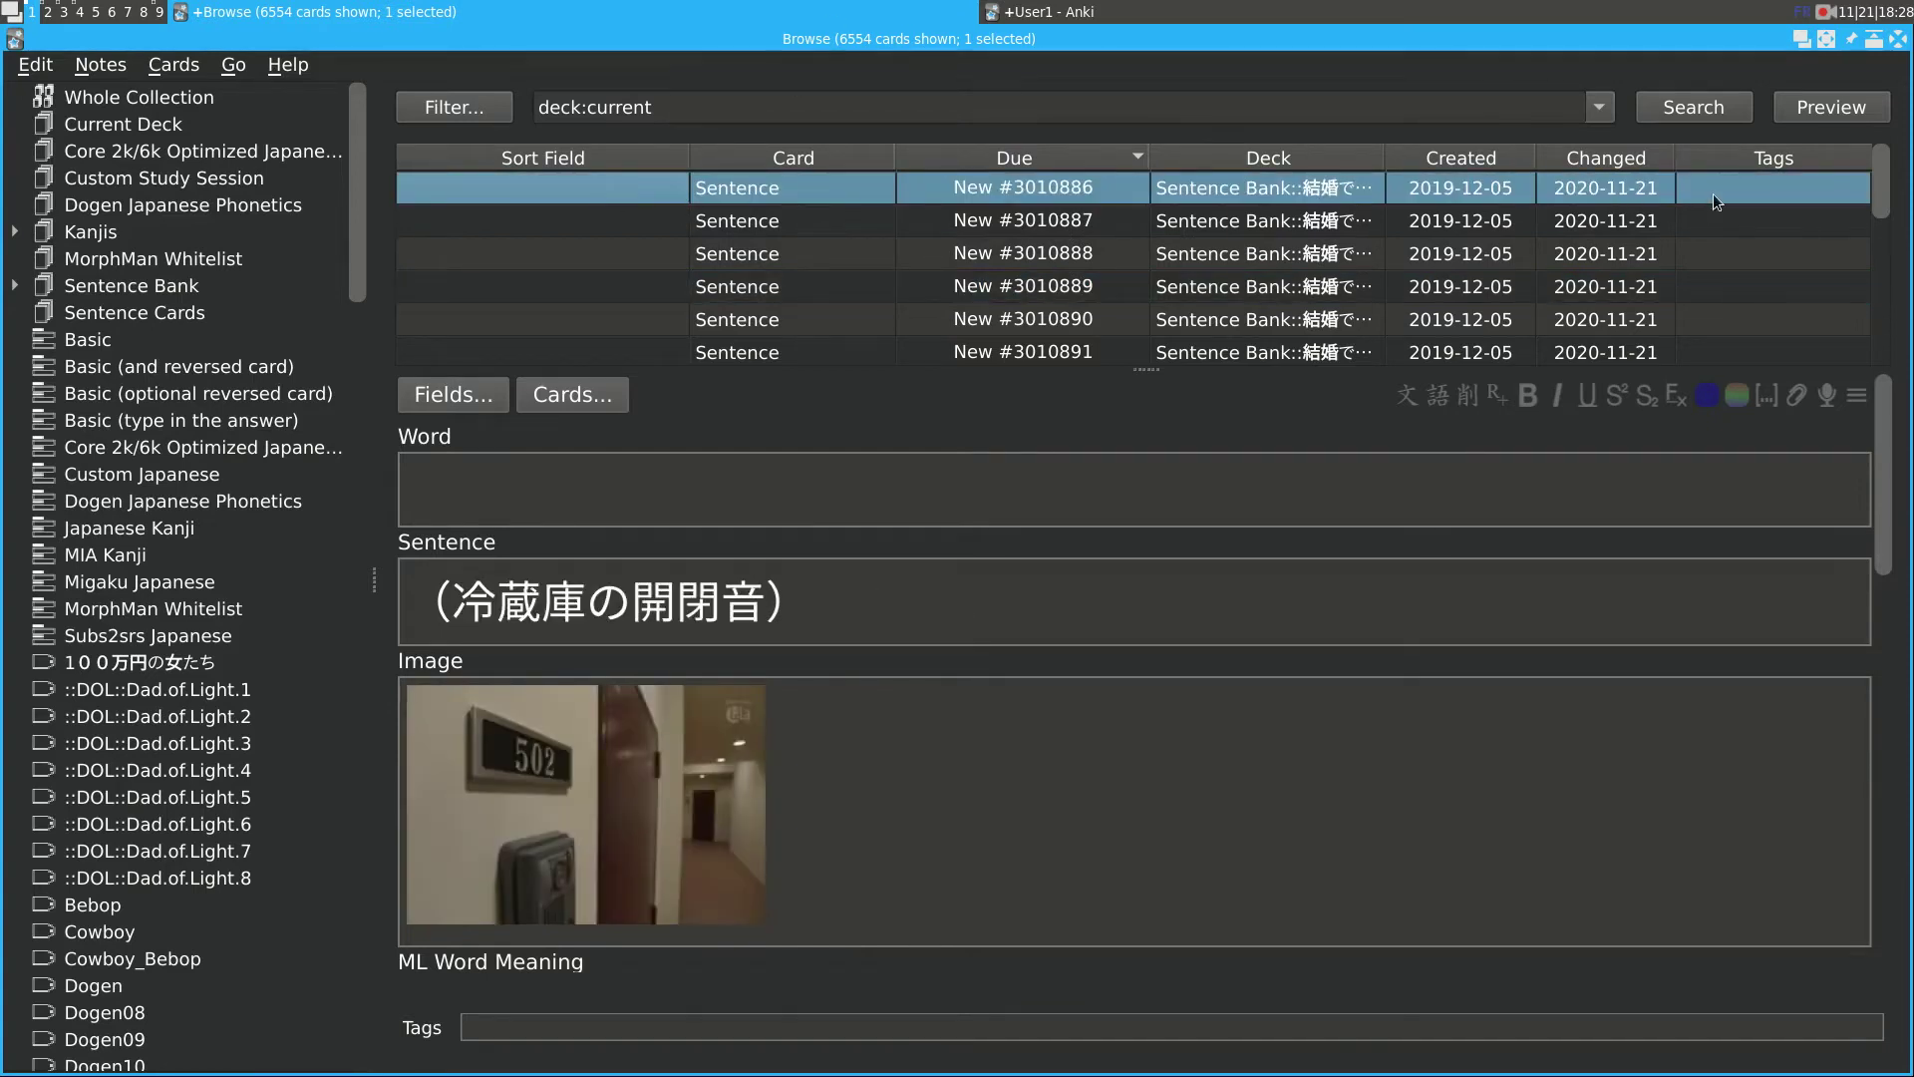
# Select all cards in the deck and add the tags 結婚できない男 and ドラマ to their notes.
pyautogui.rightClick(483, 190)
pyautogui.press('Escape')
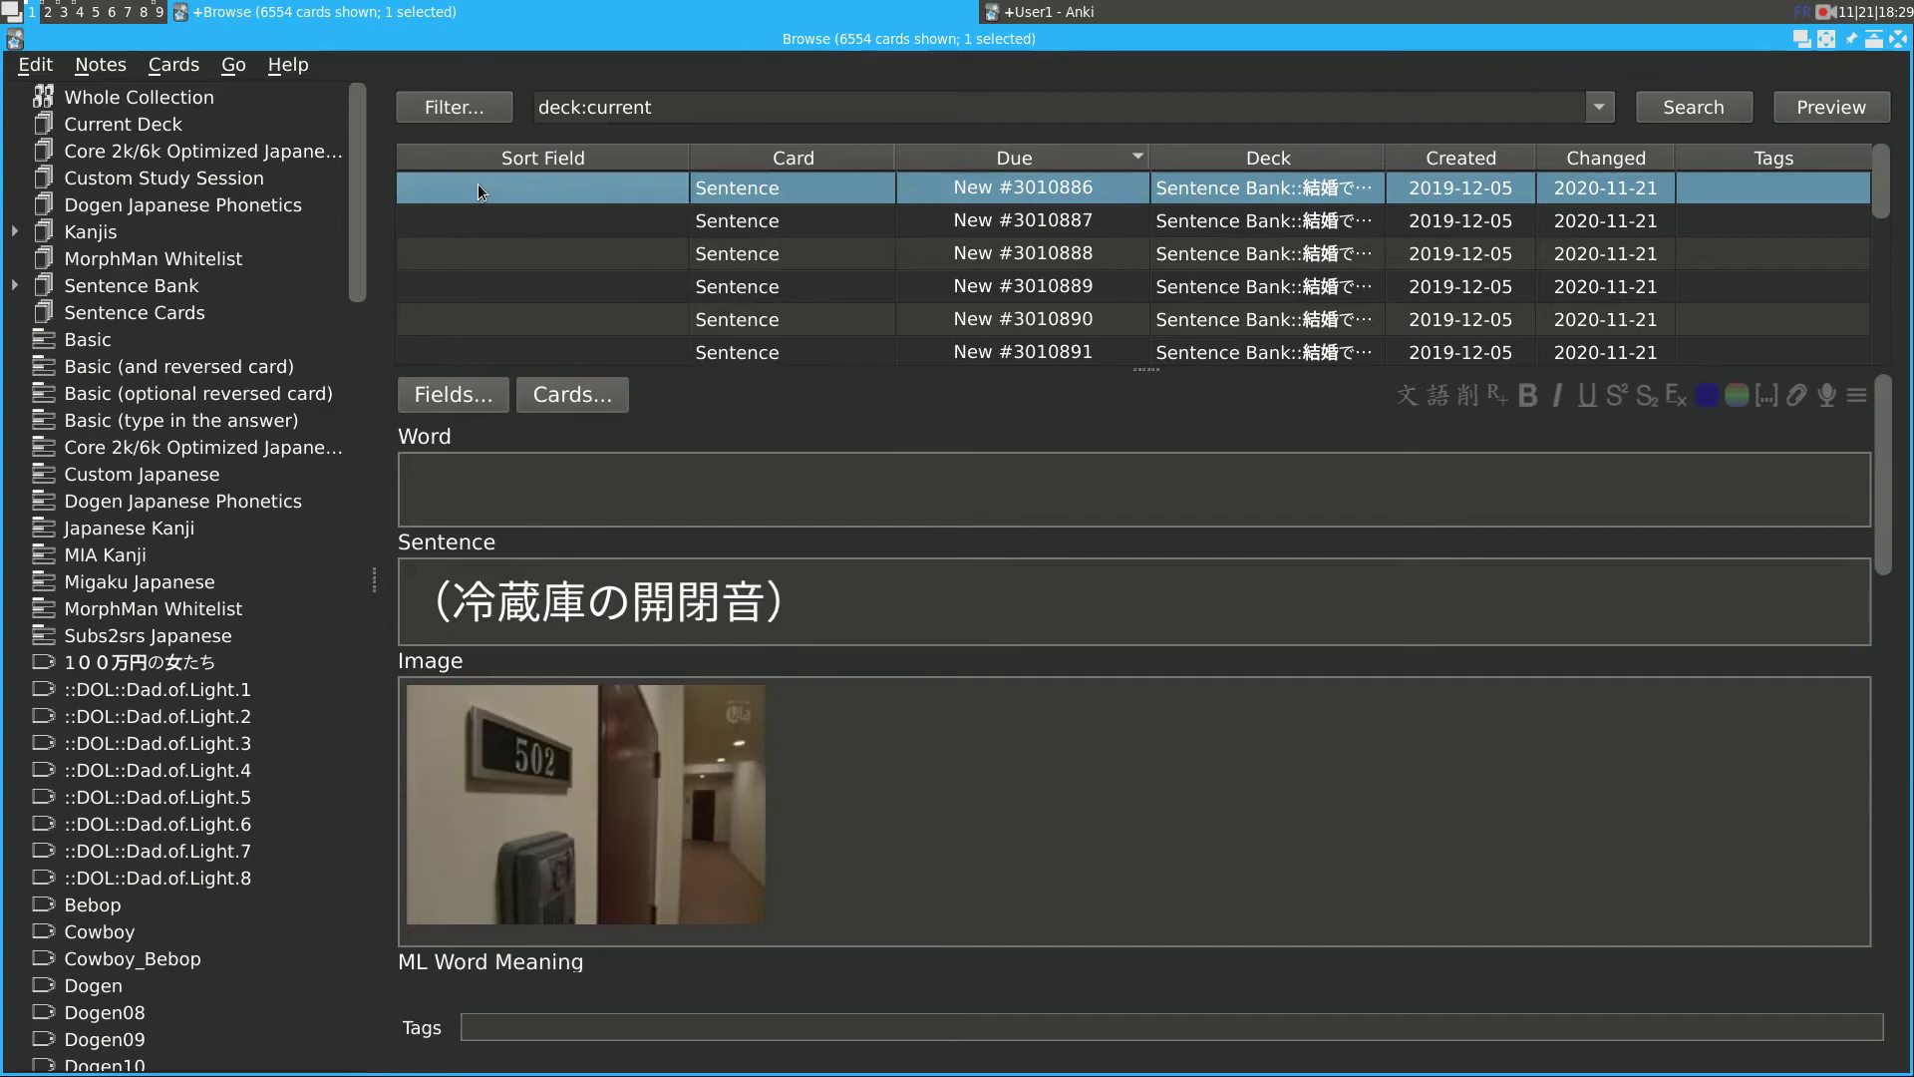
pyautogui.hotkey('ctrl', 'a')
pyautogui.rightClick(478, 191)
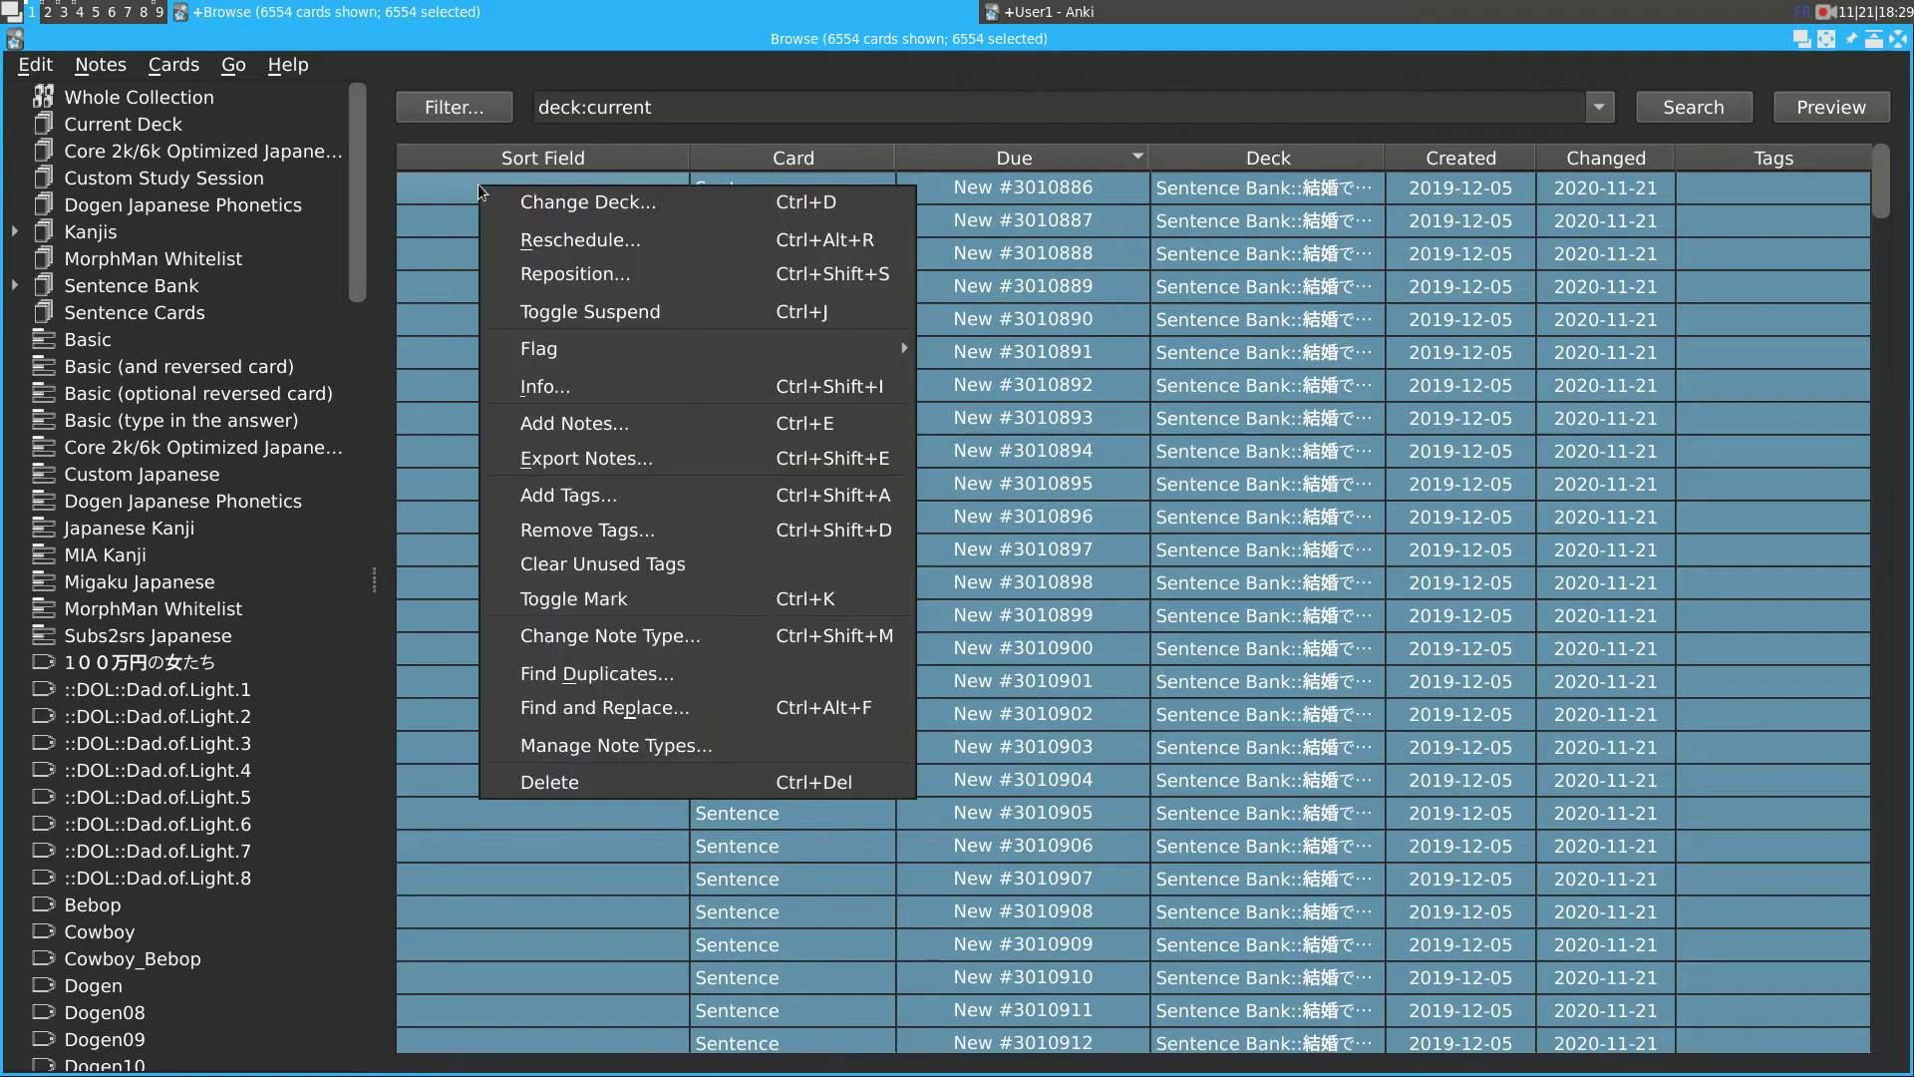
pyautogui.click(686, 496)
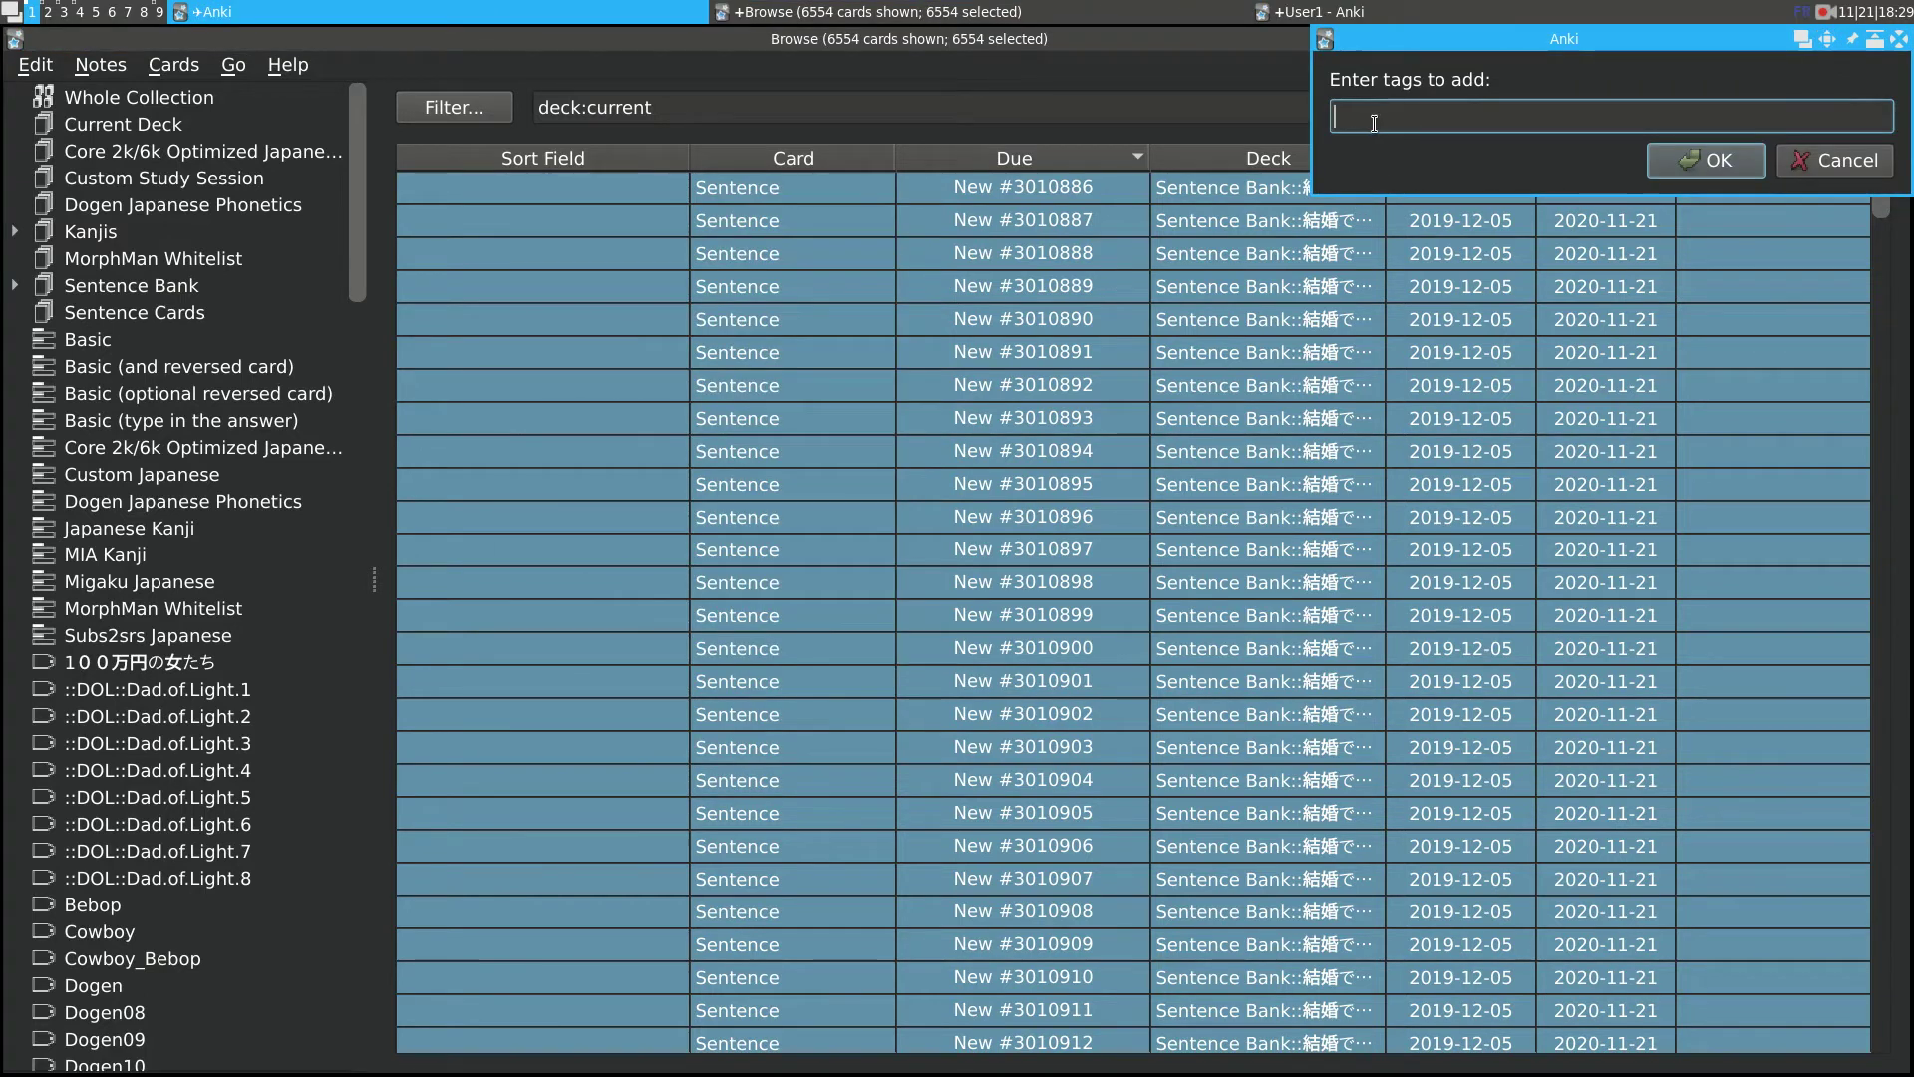
pyautogui.write('け')
pyautogui.write('結婚できない男 ')
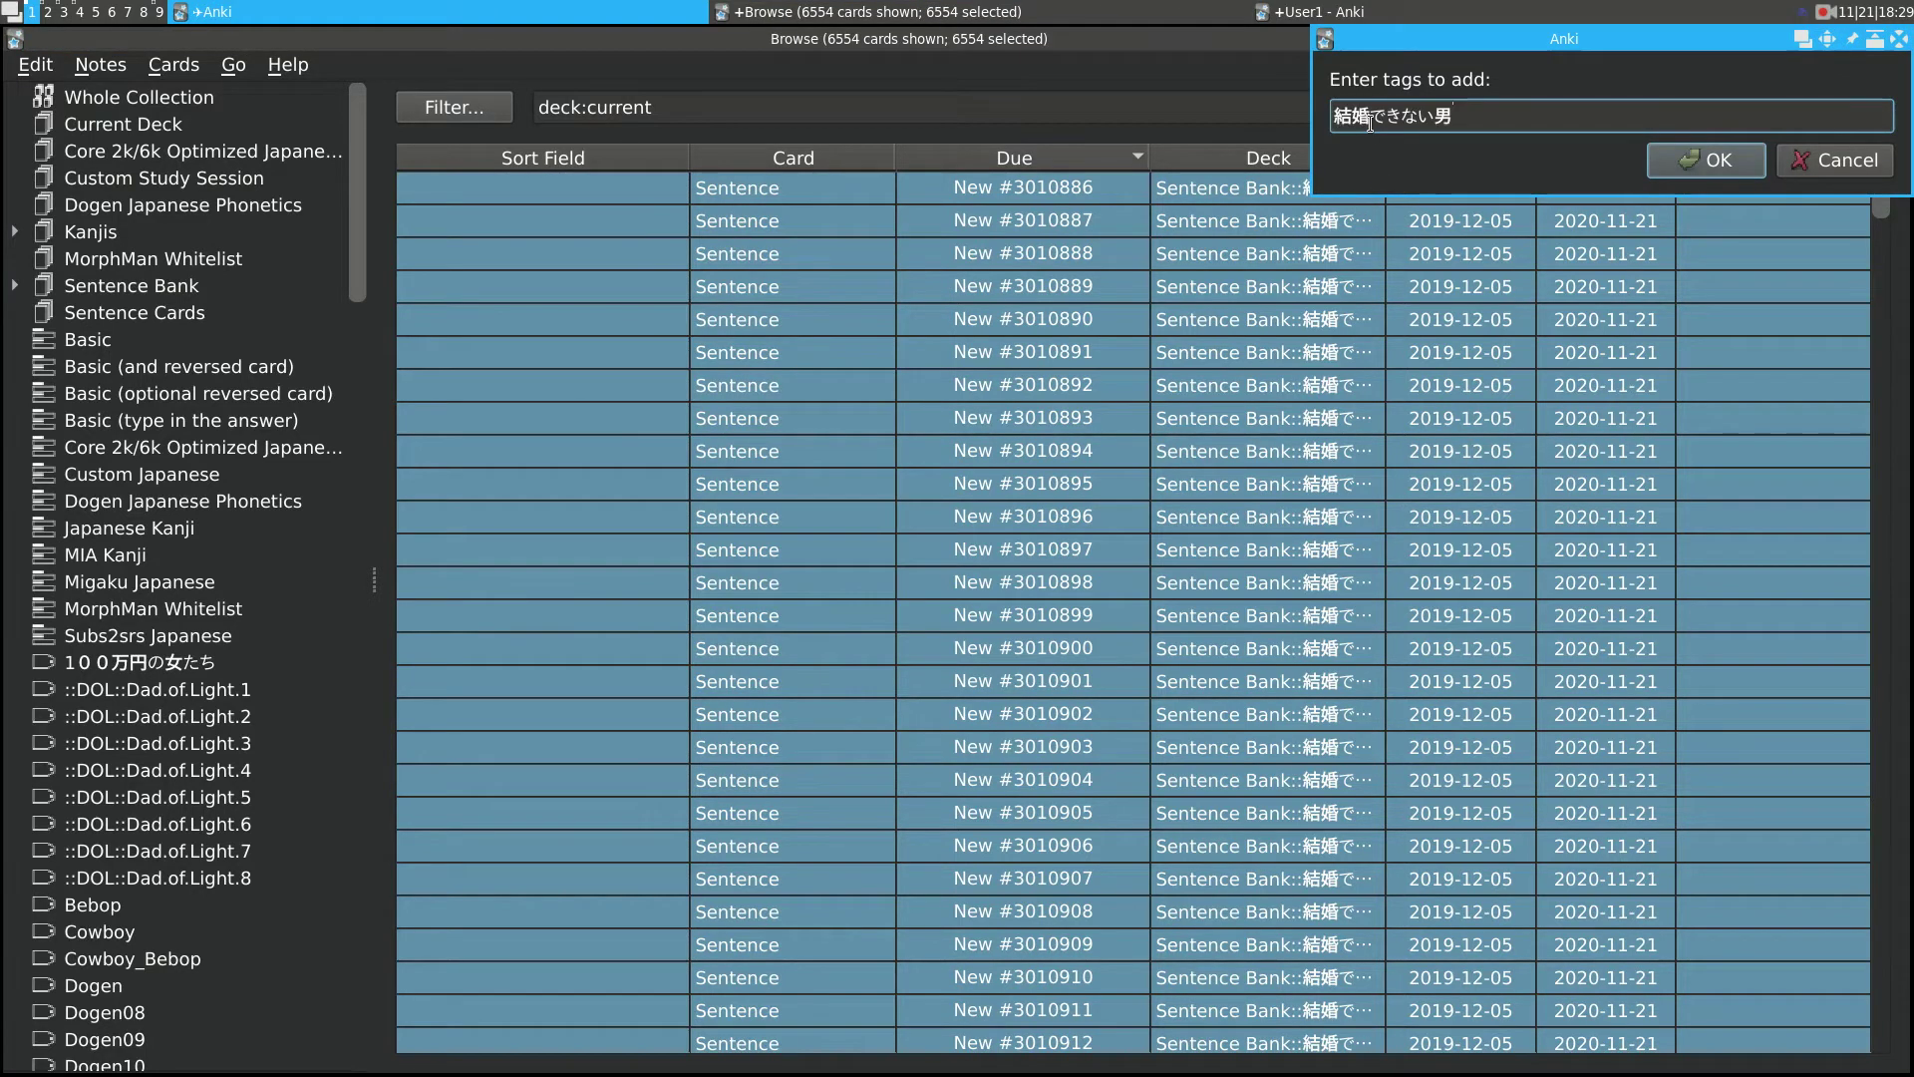
pyautogui.write('ドラマ')
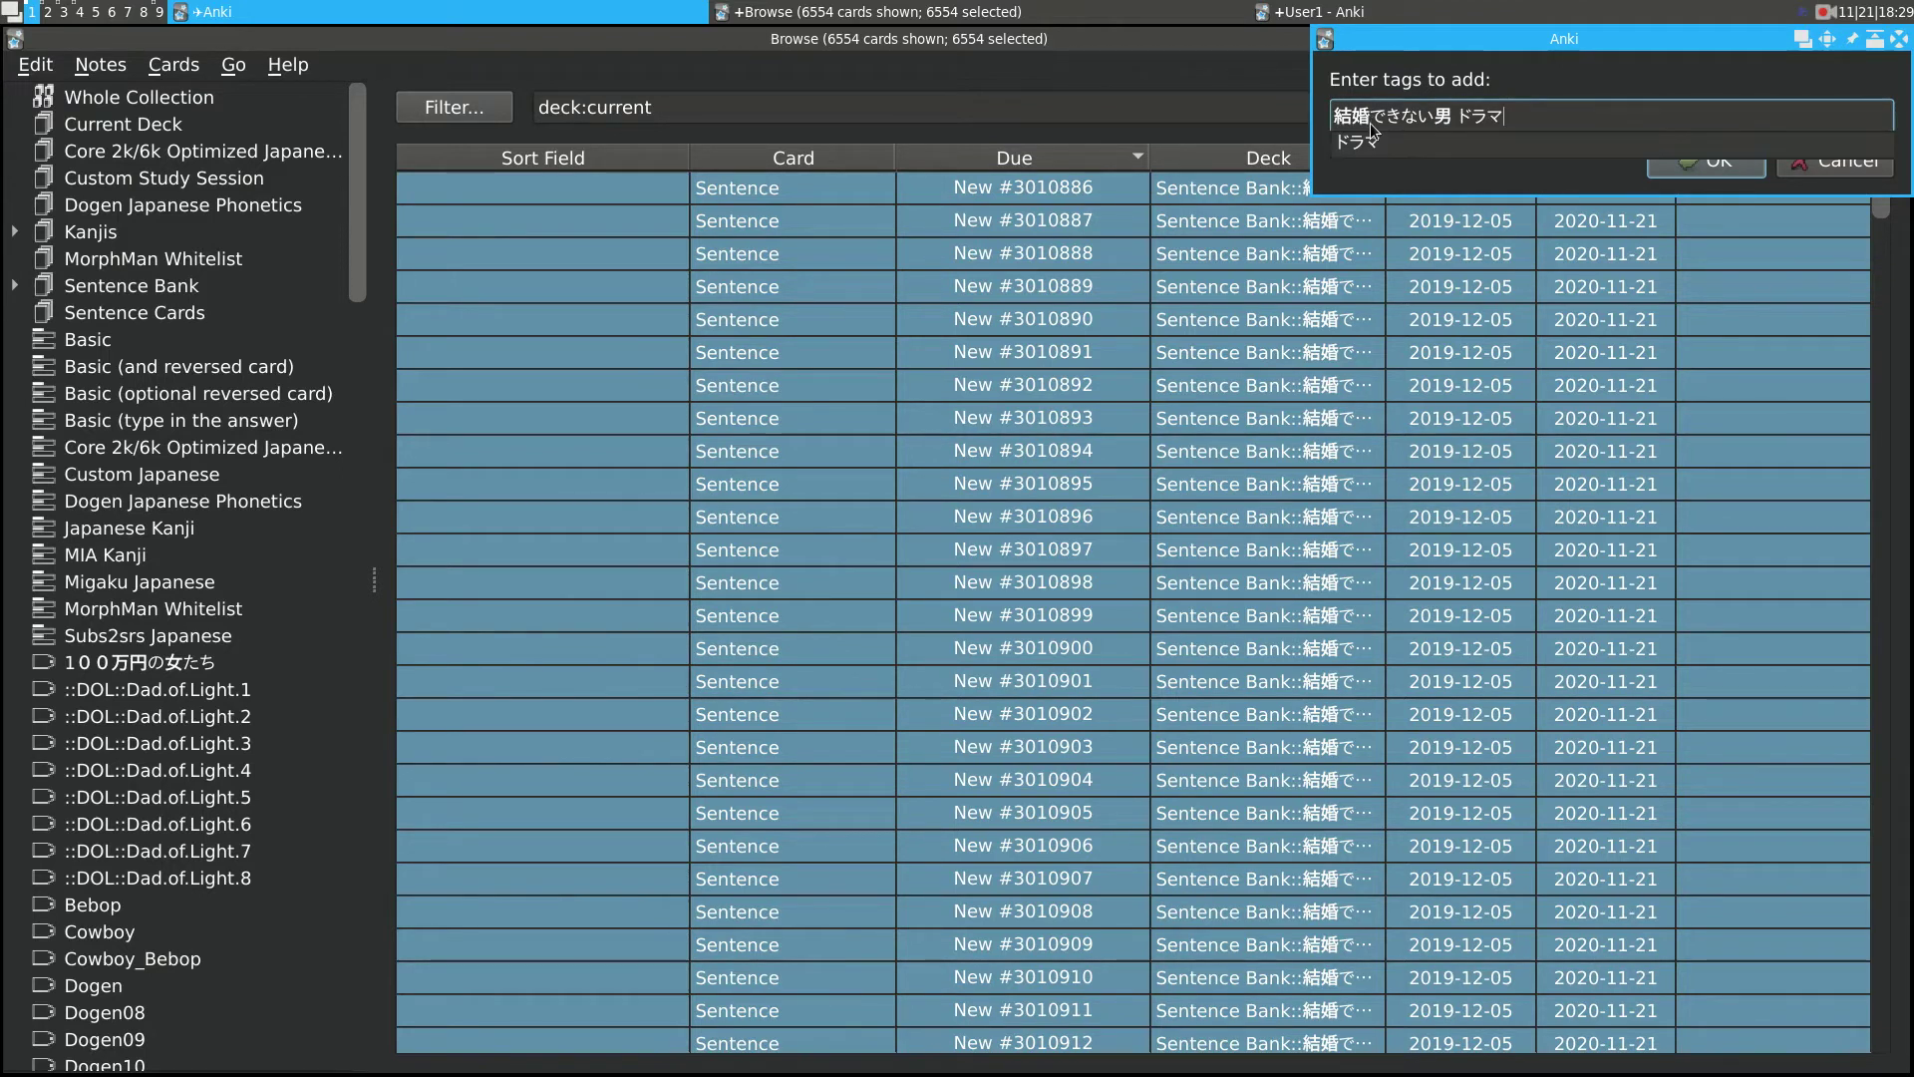
pyautogui.click(1443, 142)
pyautogui.click(1675, 159)
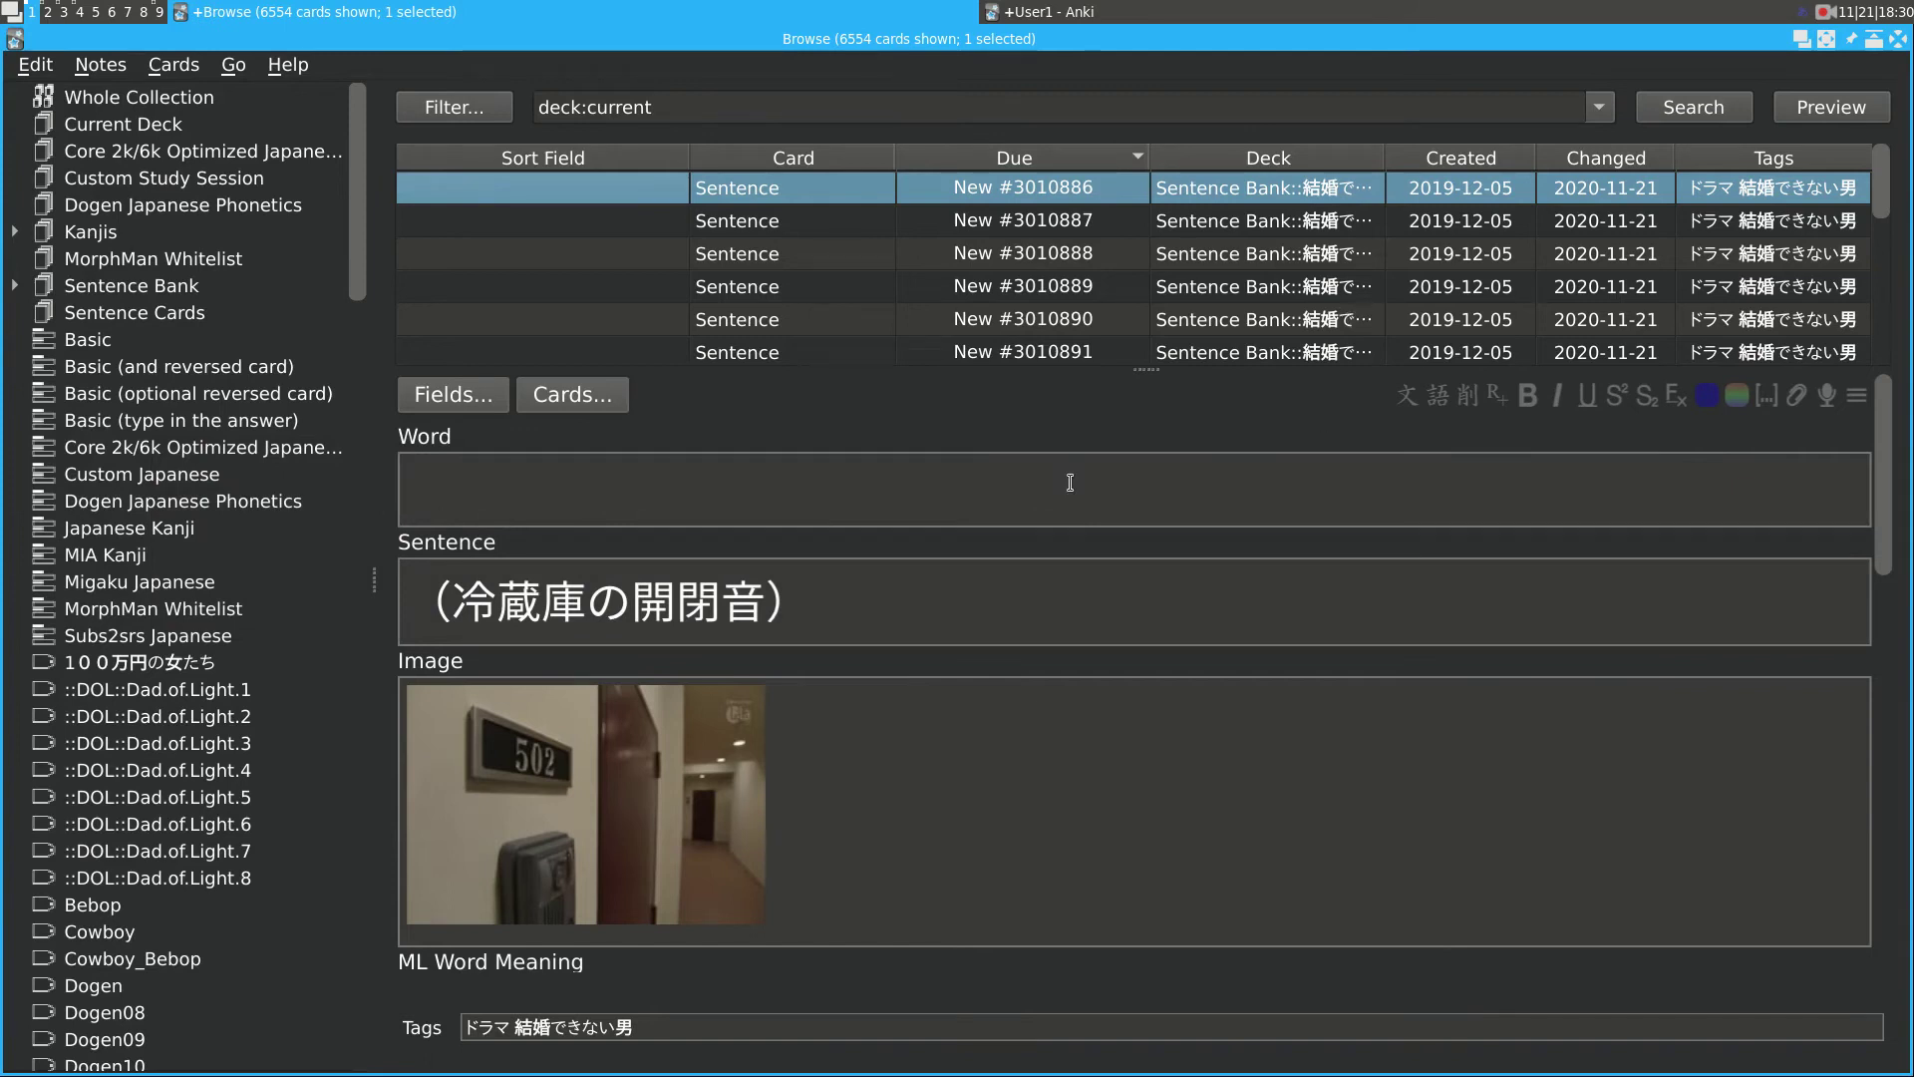
# Tile the card browser on half the screen, preview the first card beside it and bring up the Yomichan Search window.
pyautogui.click(1123, 506)
pyautogui.press('super+Left')
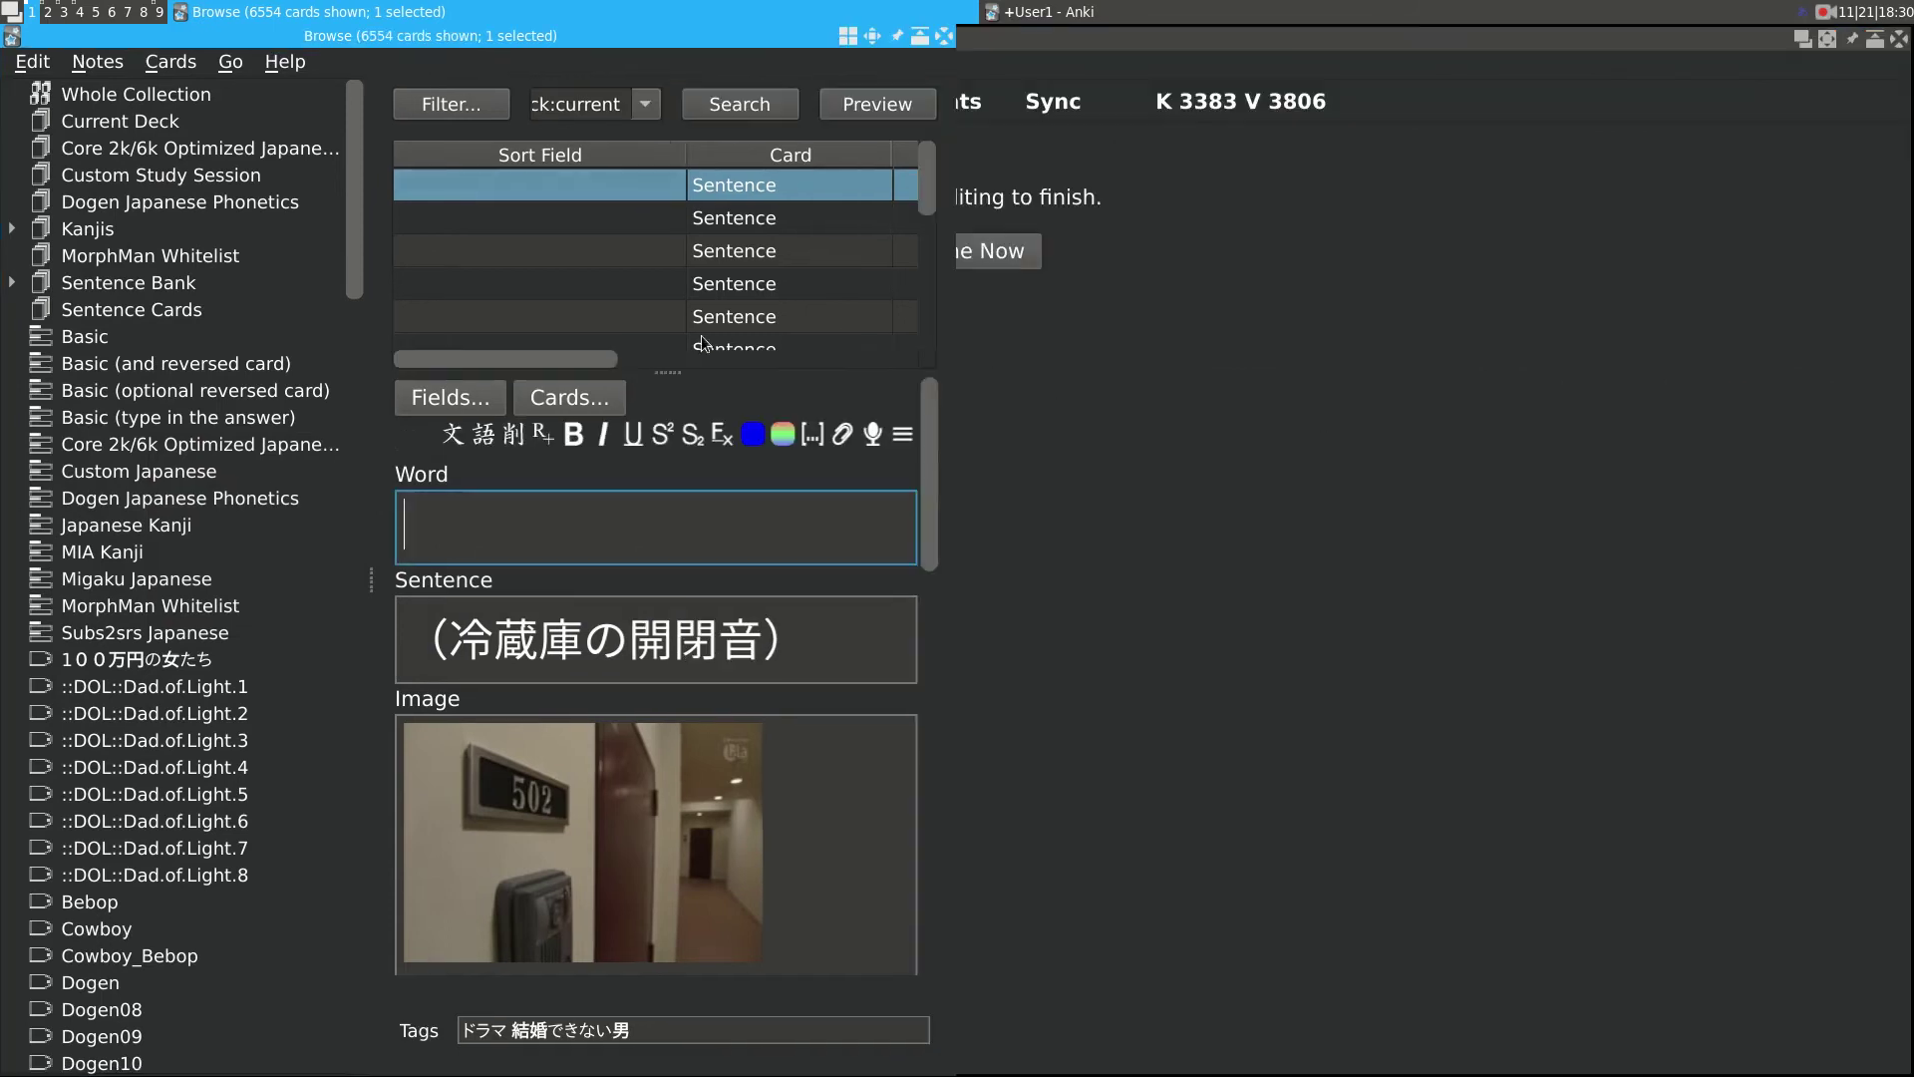
pyautogui.click(865, 106)
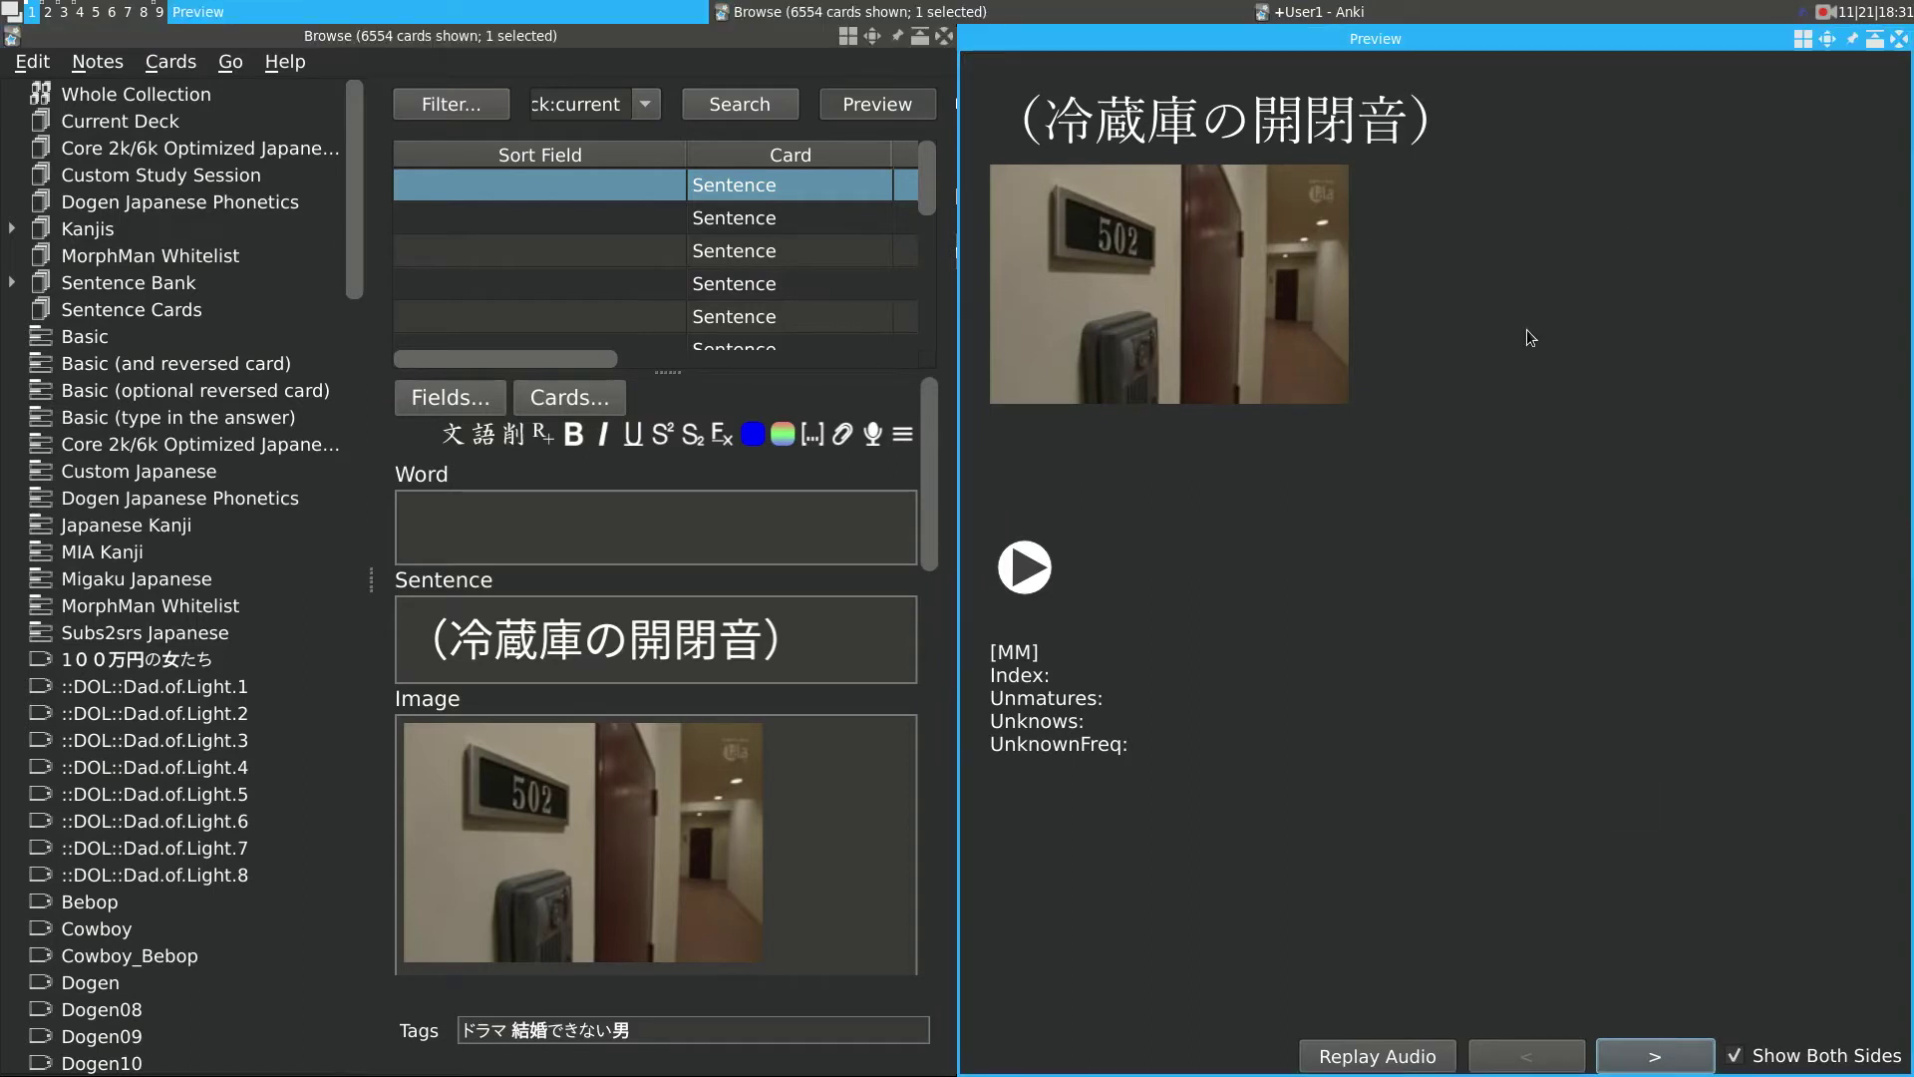
pyautogui.press('alt+Insert')
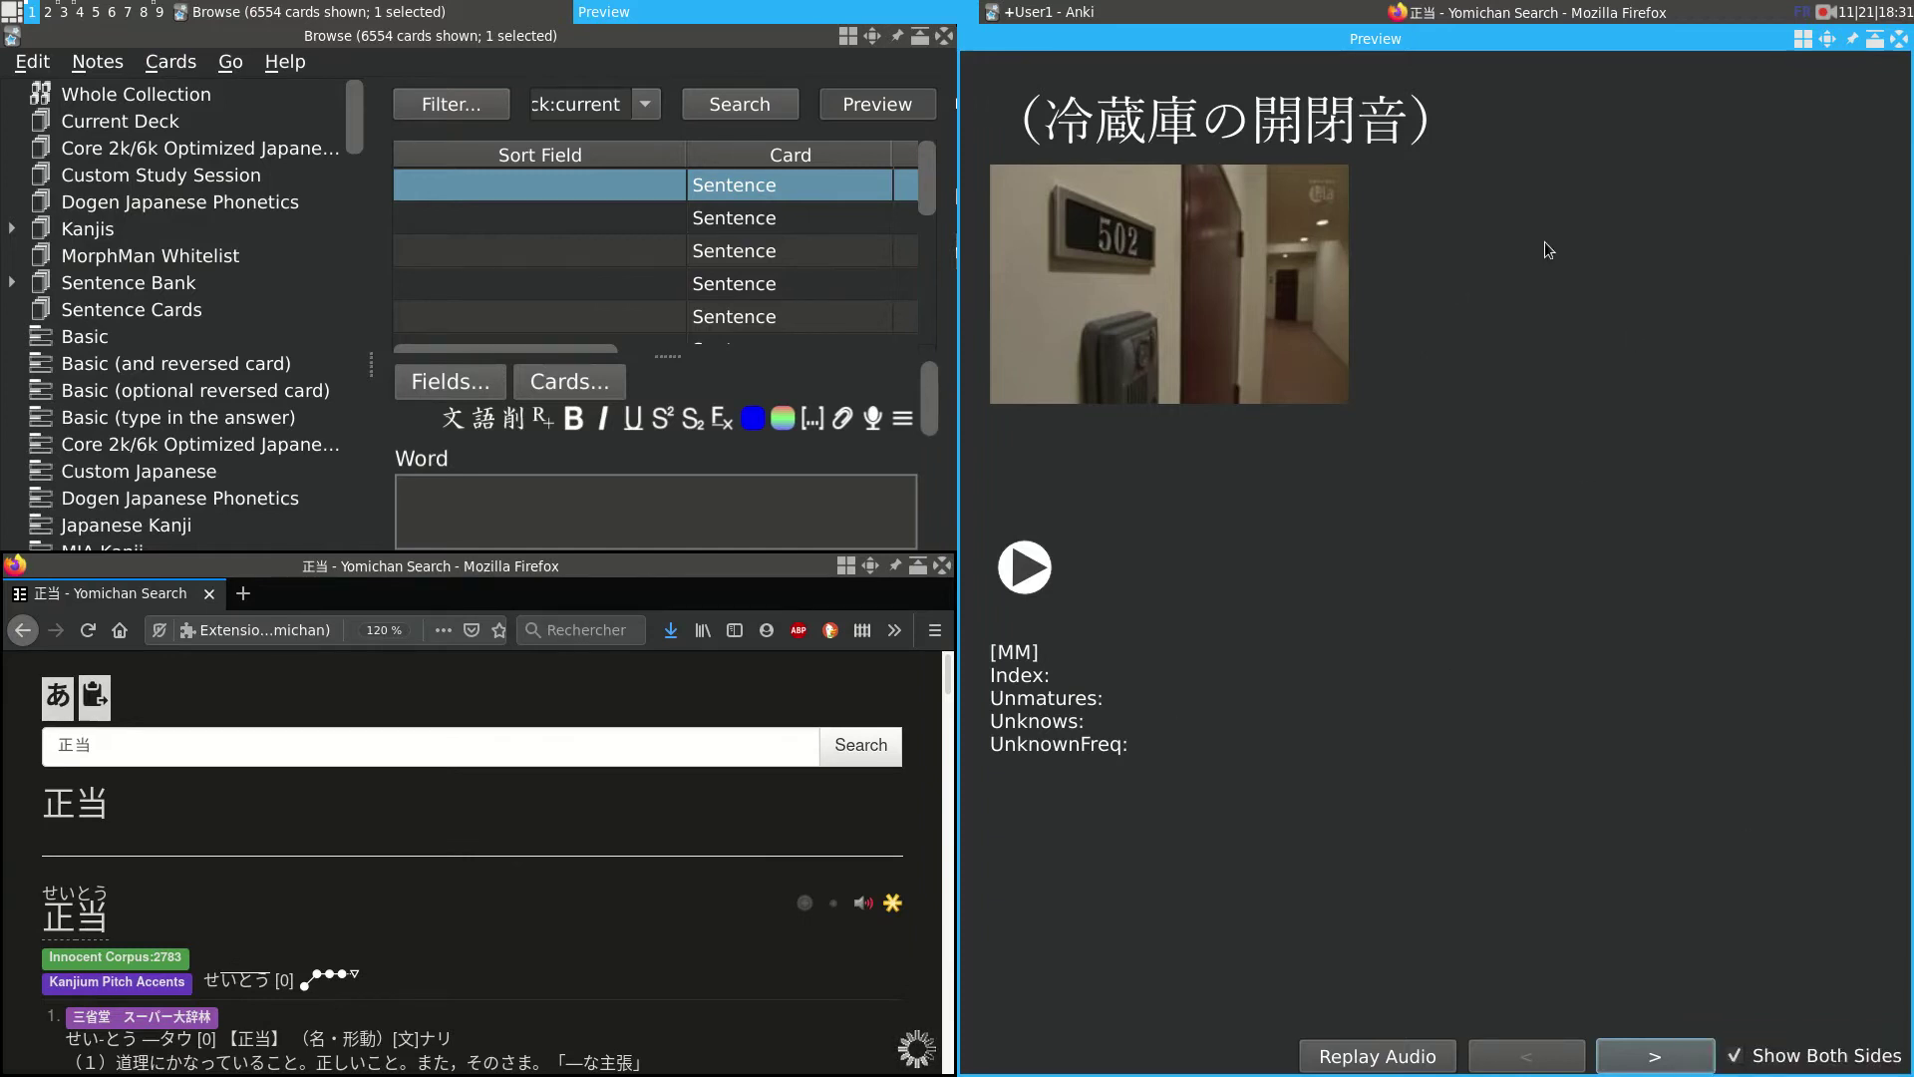
pyautogui.moveTo(1007, 119); pyautogui.dragTo(1583, 138)
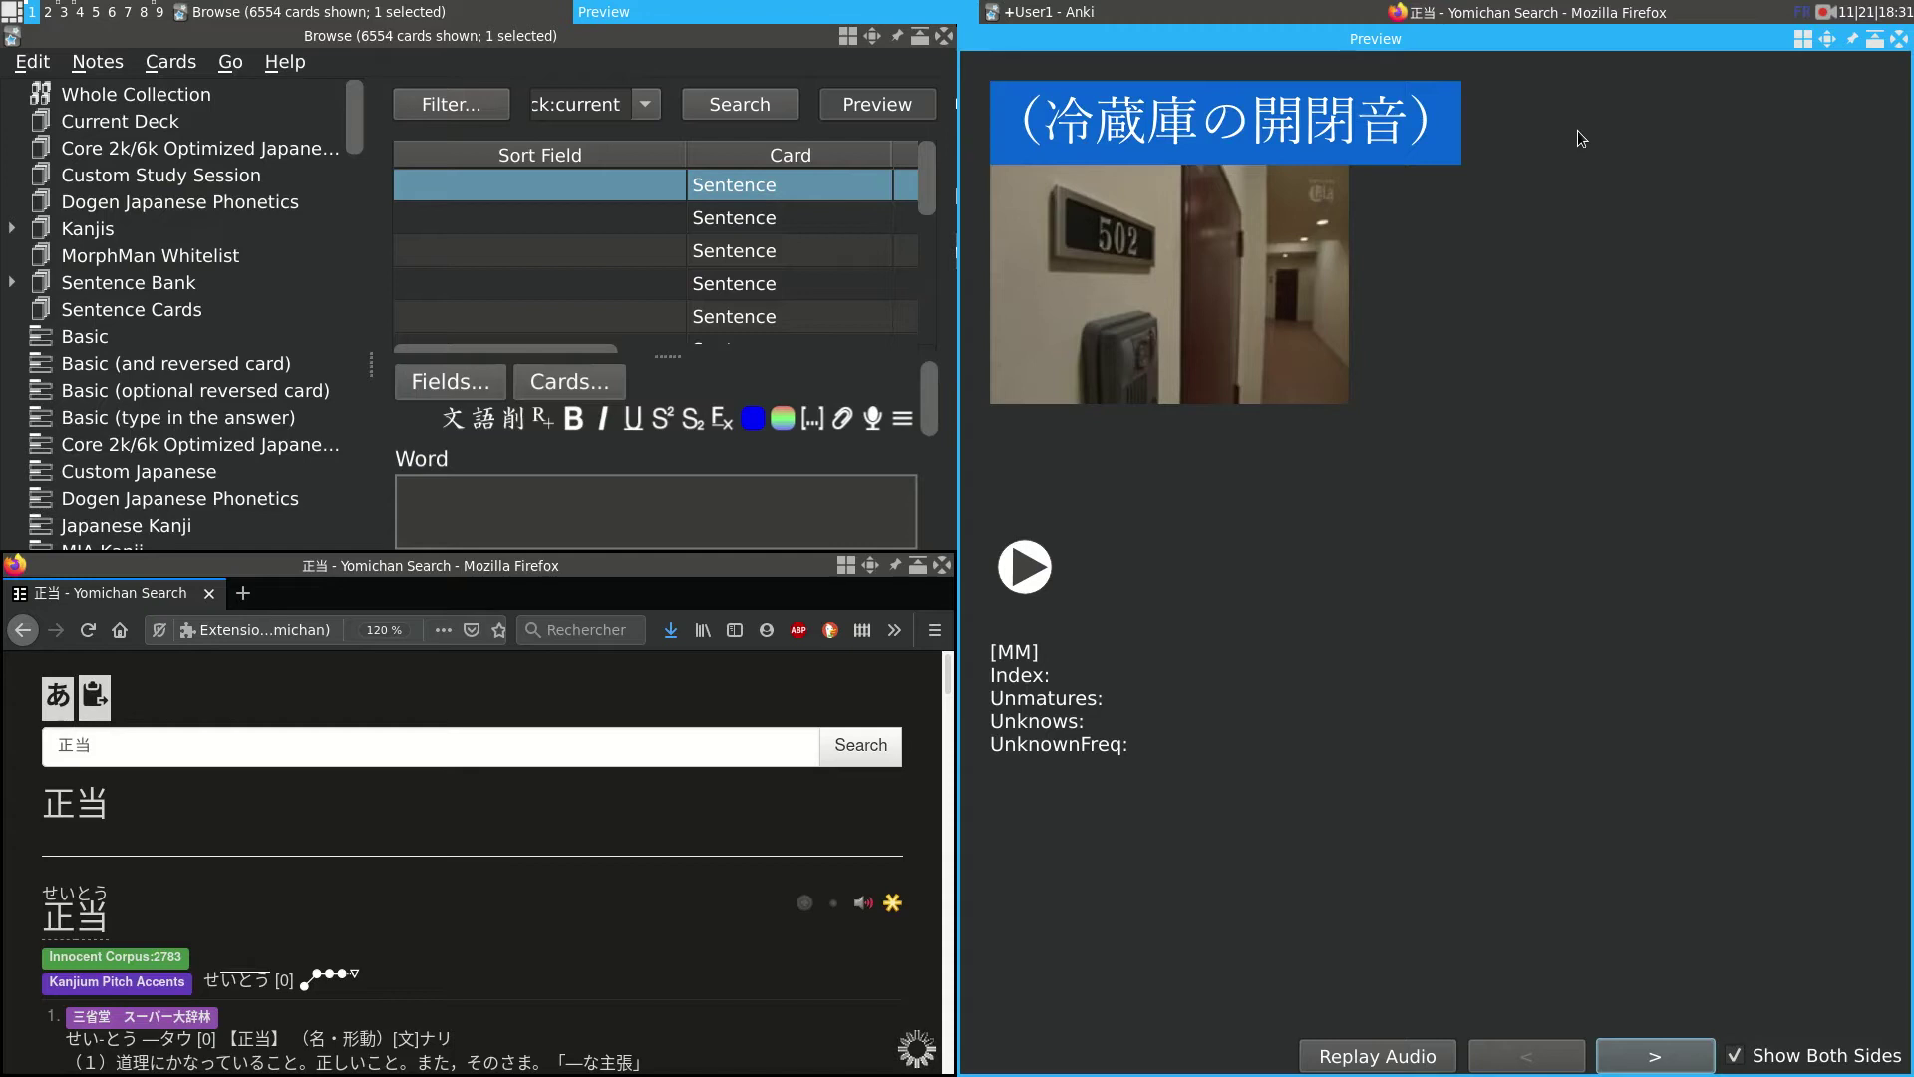
pyautogui.click(1493, 136)
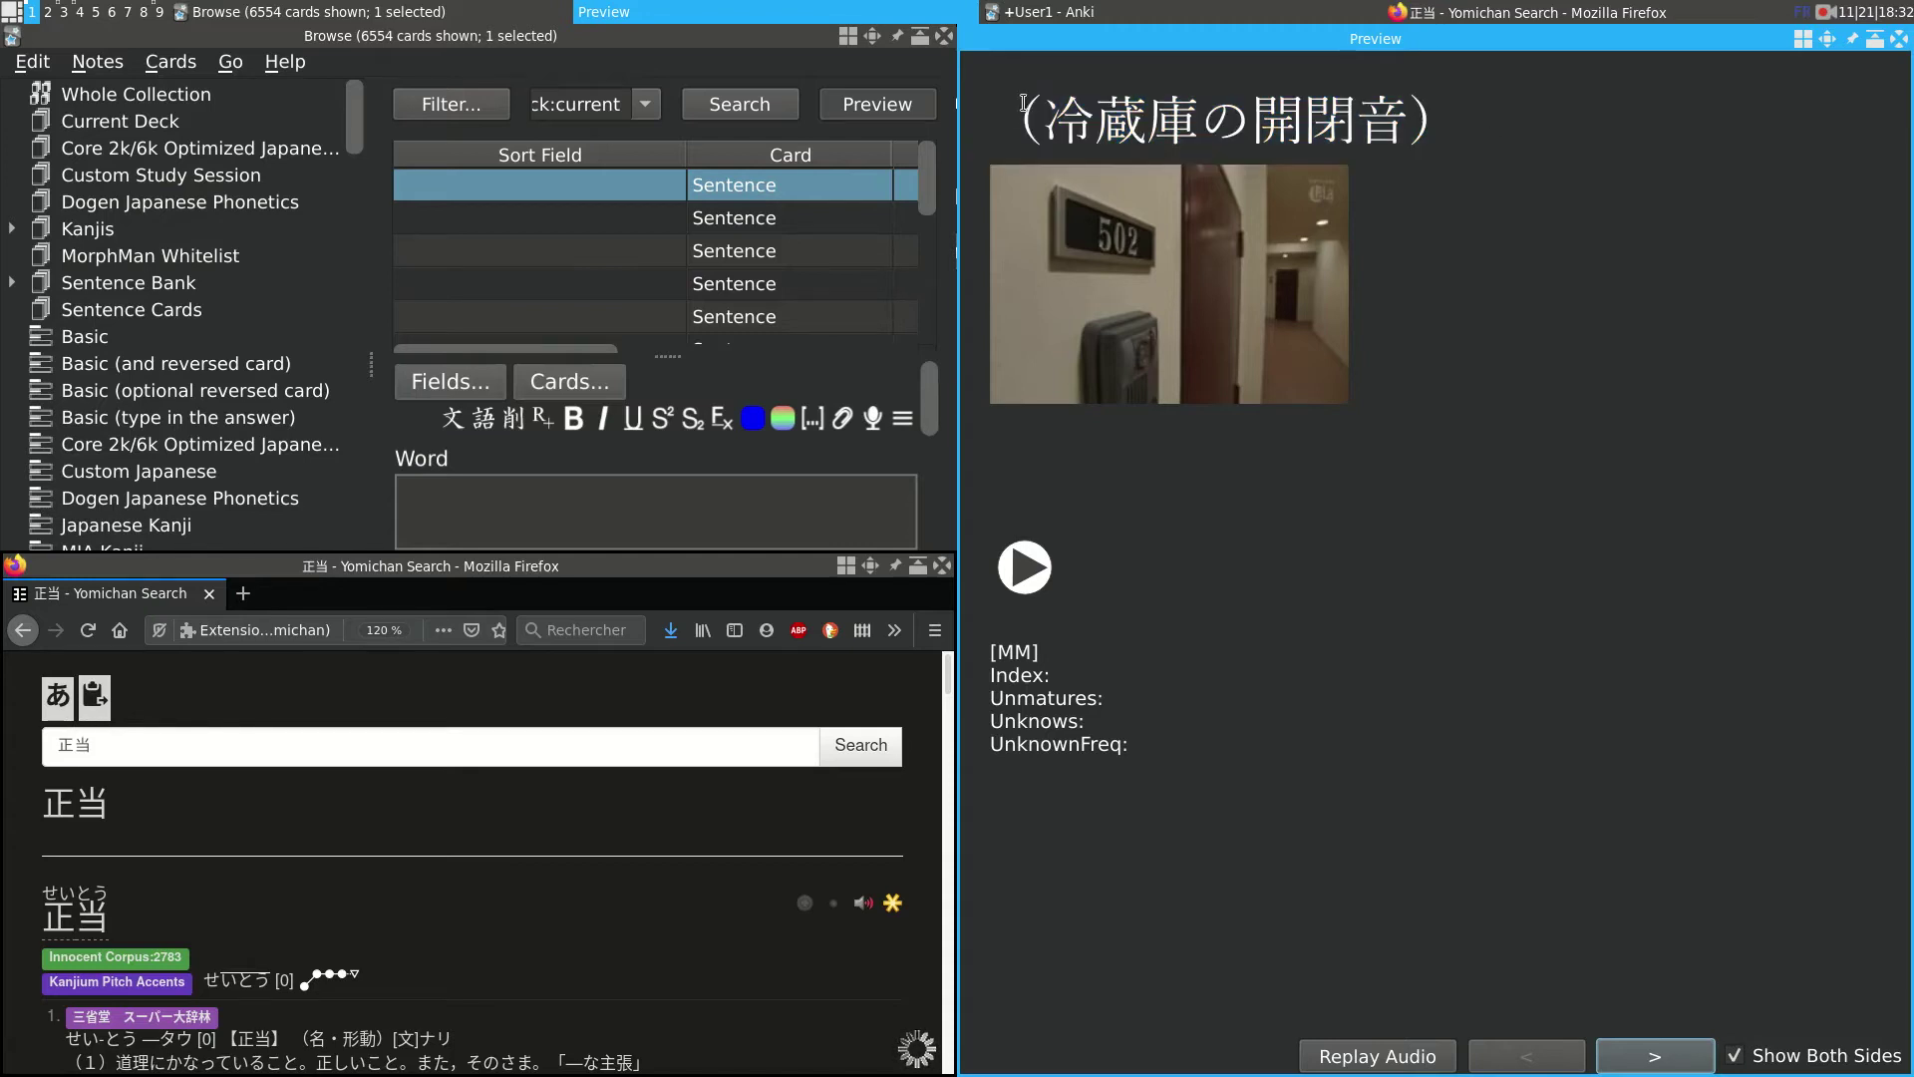
pyautogui.moveTo(1528, 133); pyautogui.dragTo(1038, 122)
pyautogui.click(1026, 124)
pyautogui.click(627, 193)
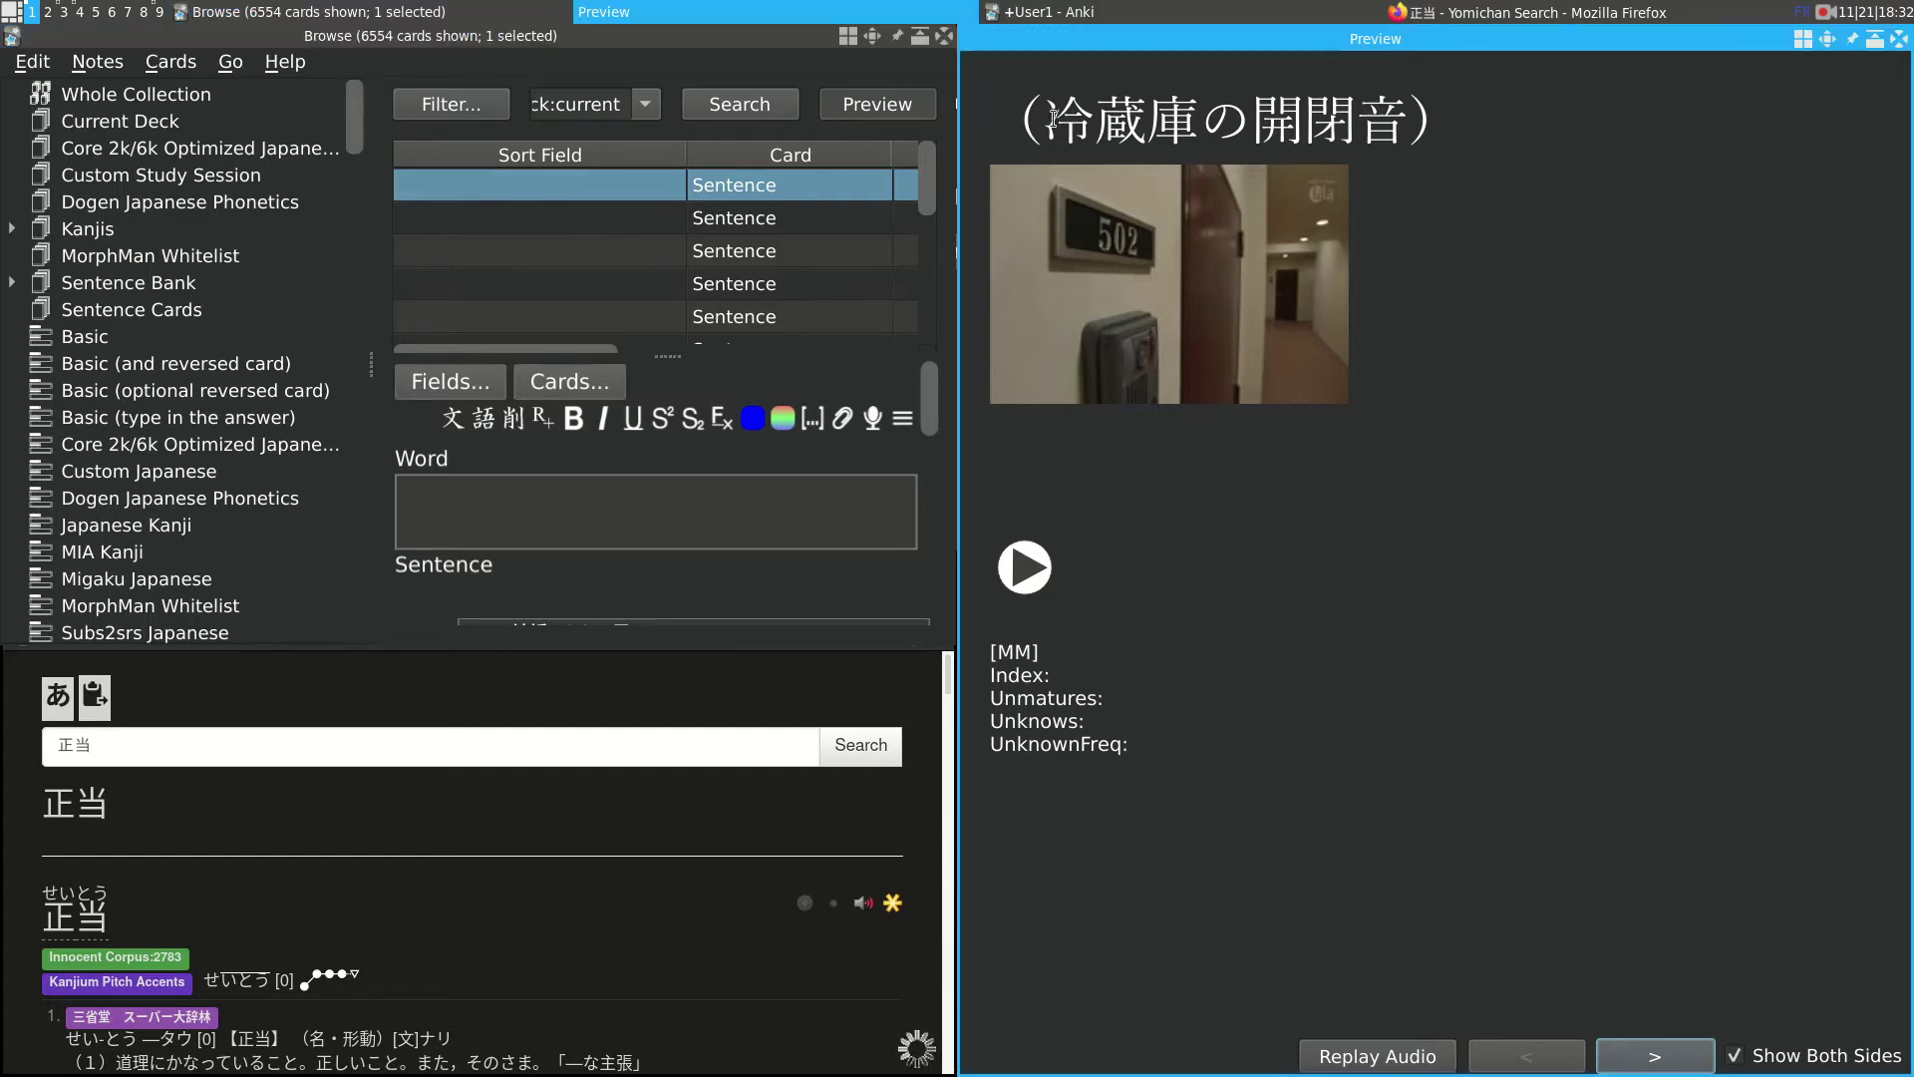
pyautogui.moveTo(1015, 115); pyautogui.dragTo(1477, 139)
pyautogui.click(1477, 139)
# Delete the deck's first note, the sound-effect caption （冷蔵庫の開閉音）.
pyautogui.click(640, 177)
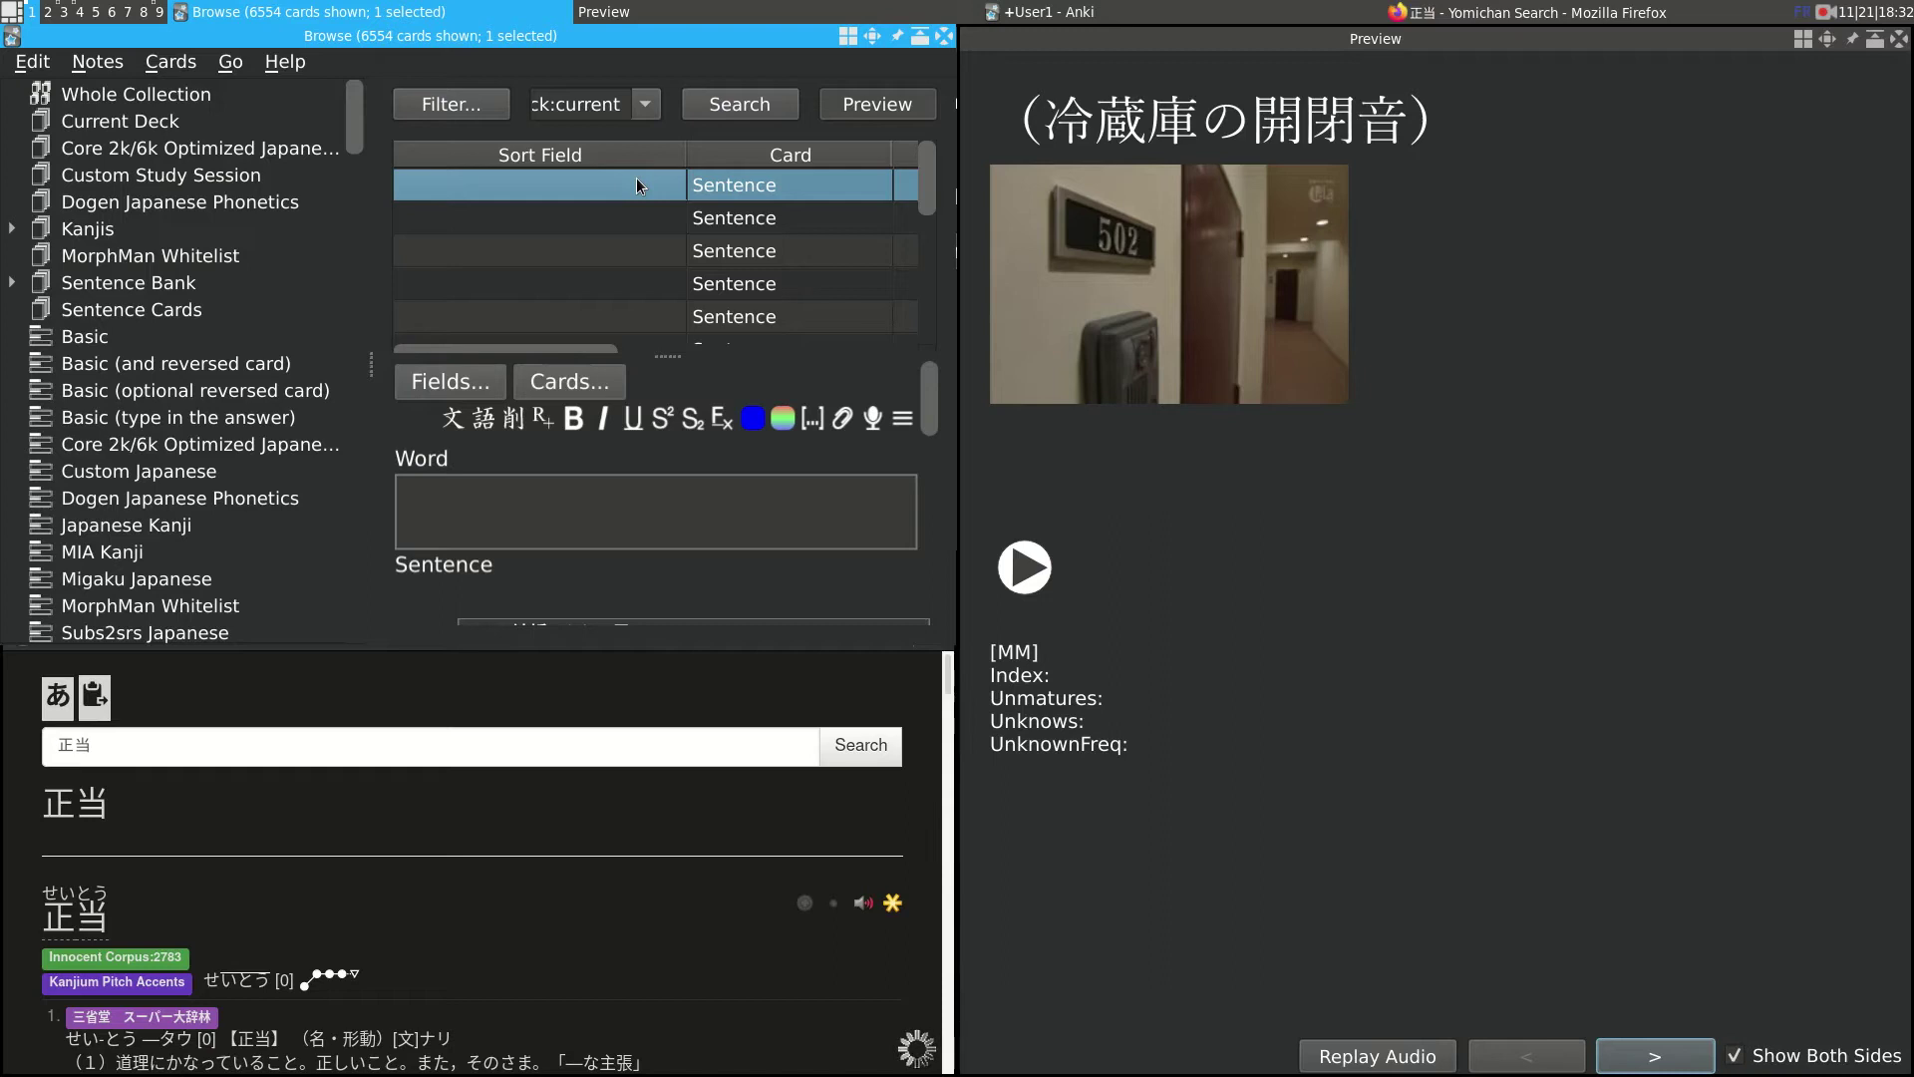
pyautogui.hotkey('ctrl', 'Delete')
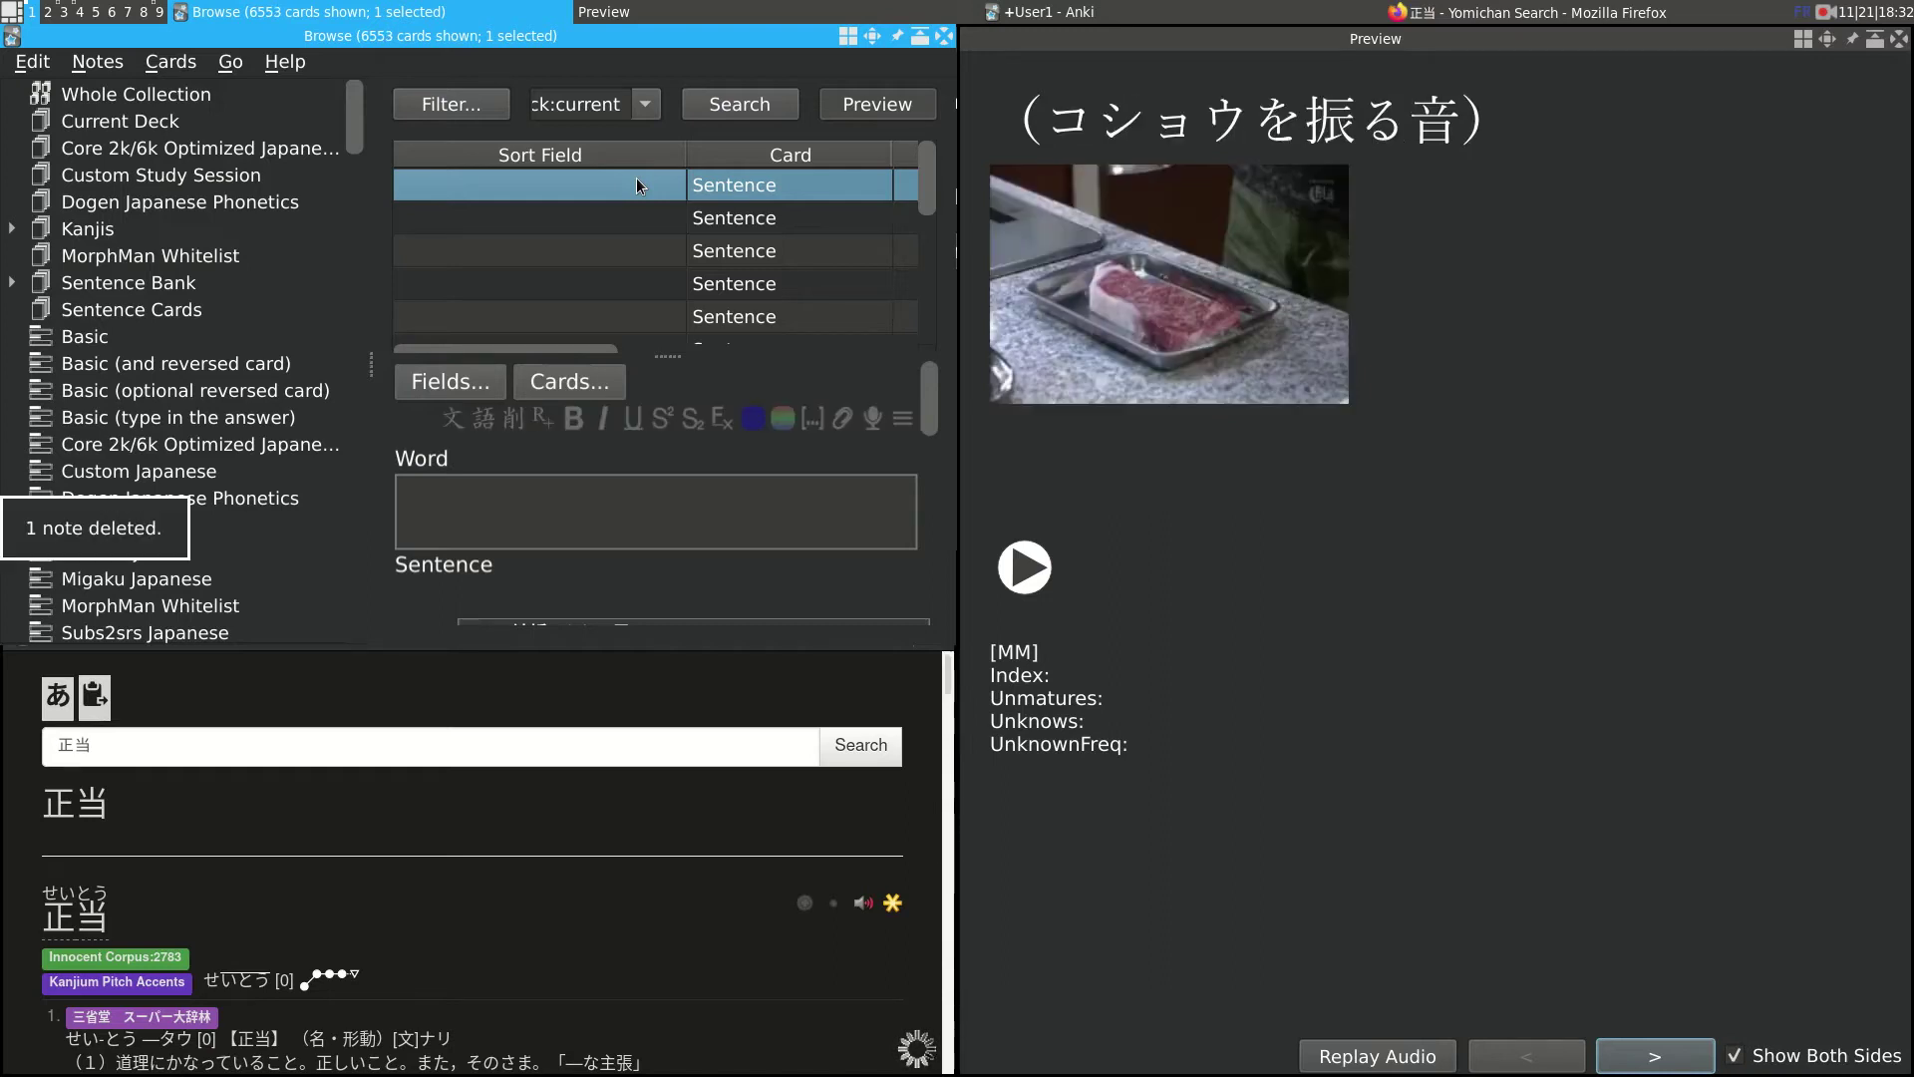